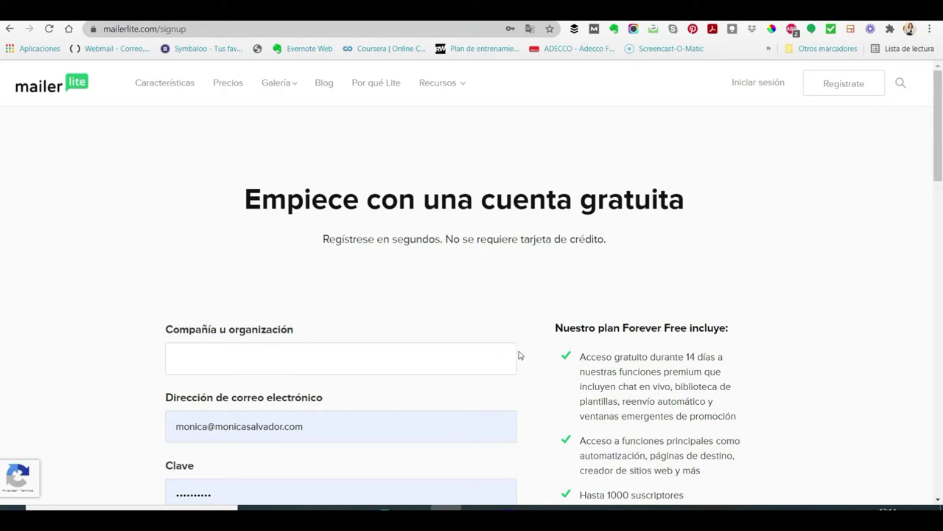
Step: Review the free account sign-up form and the features included in the Forever Free plan
scroll(493, 369, down, 2)
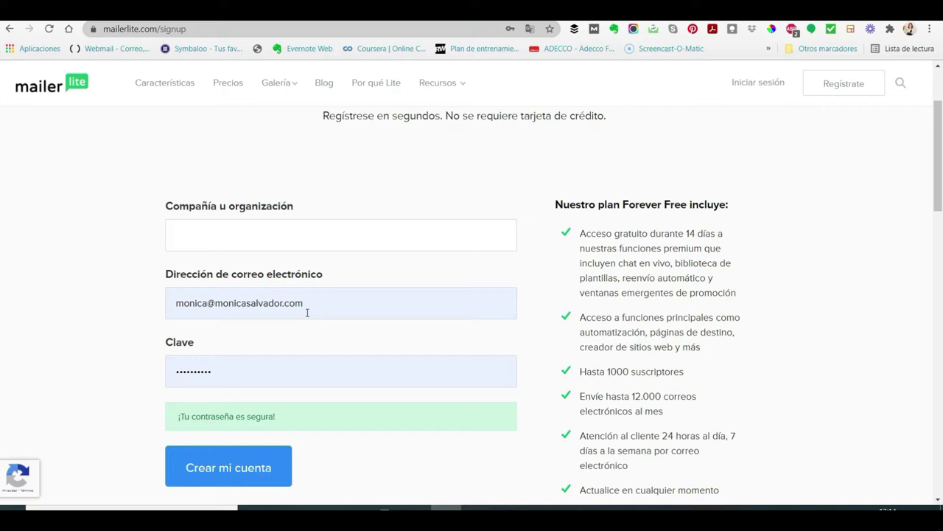
scroll(354, 402, down, 2)
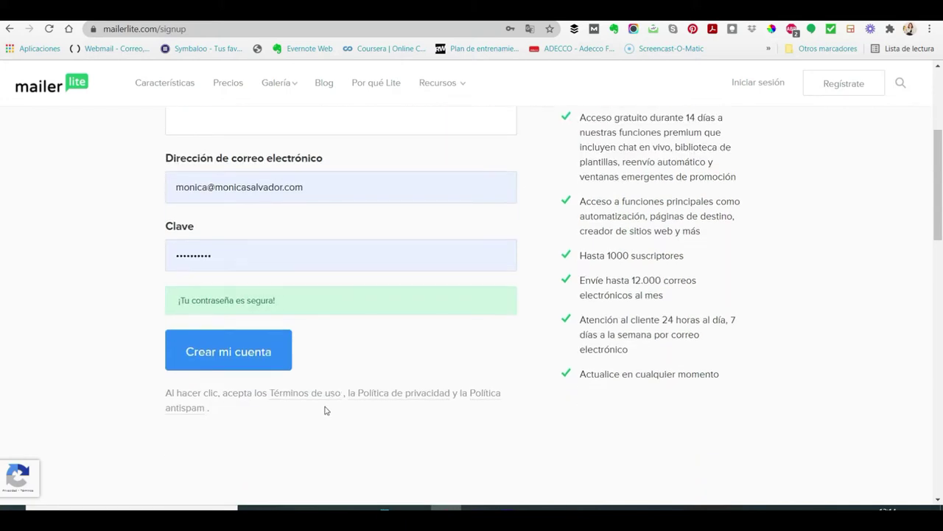
scroll(442, 295, up, 4)
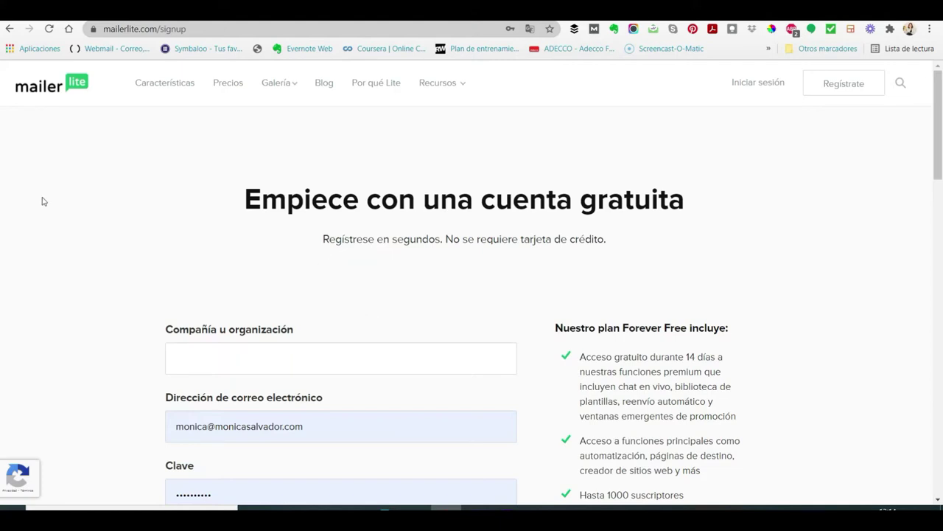
Step: Open the pricing page and display the subscriber plan prices in EUR
click(234, 85)
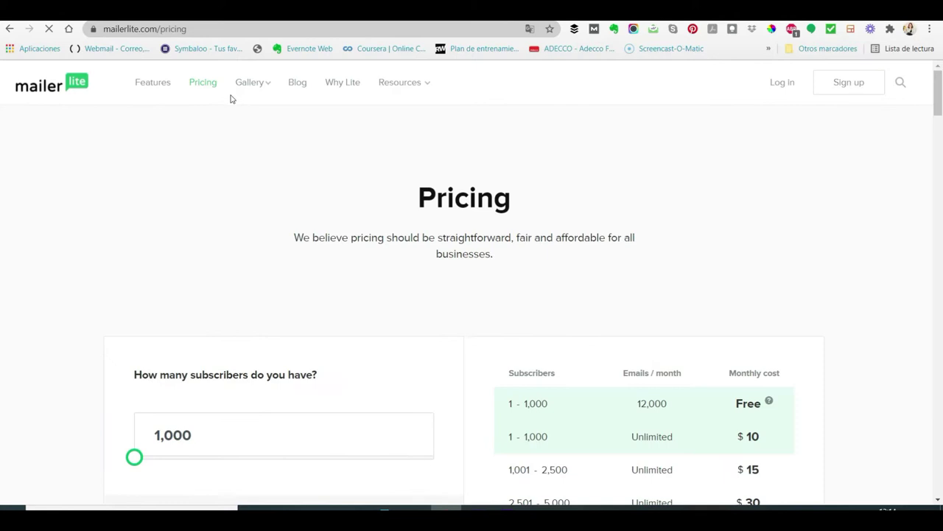
scroll(761, 435, down, 1)
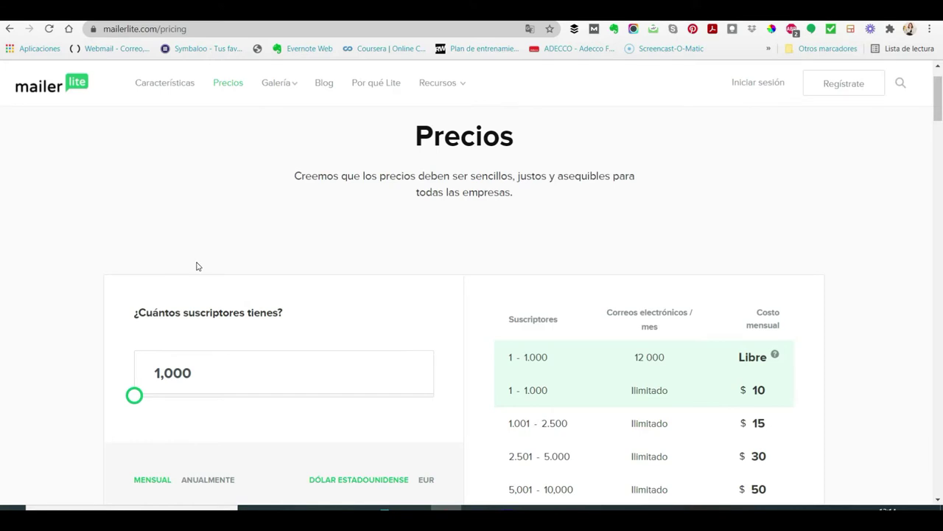
click(425, 480)
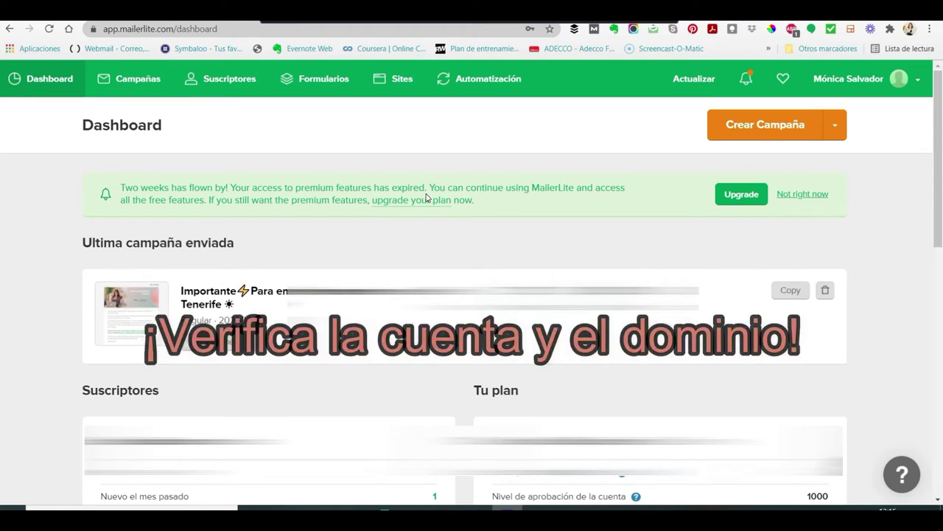
Step: Open the account configuration and review the company profile, including the web address, postal address, time zone and MailerLite logo settings
click(918, 81)
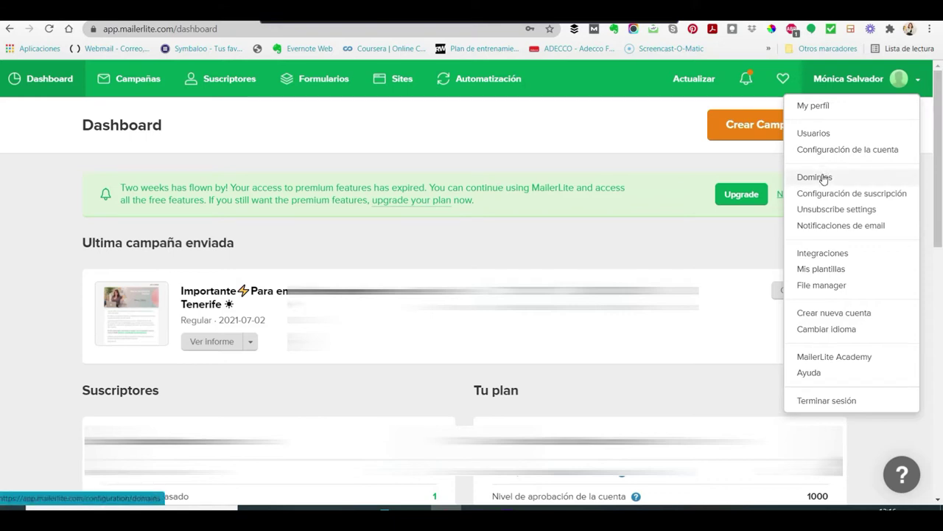
click(821, 151)
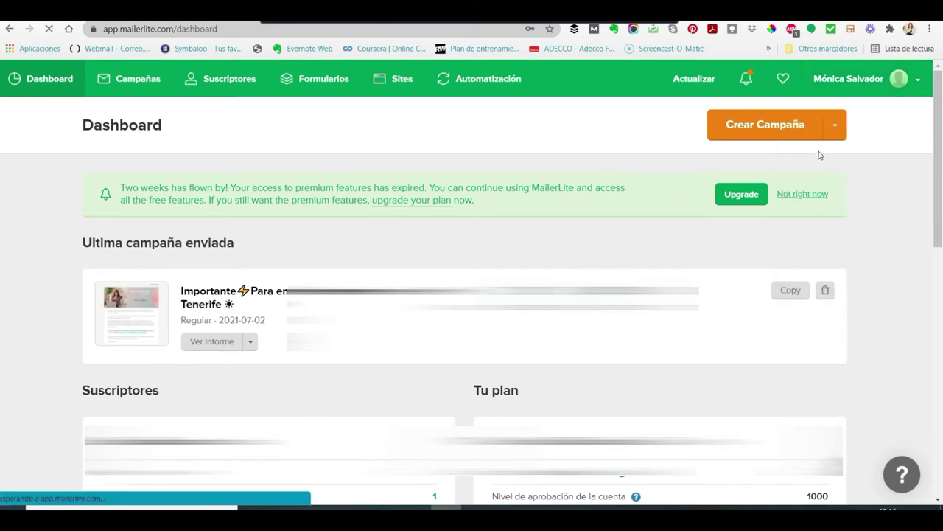
scroll(255, 364, down, 1)
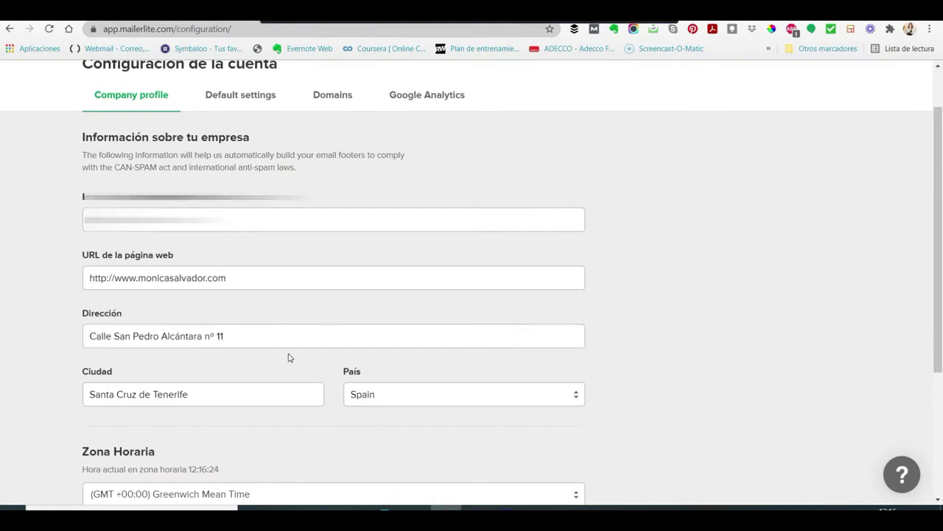
scroll(291, 360, down, 2)
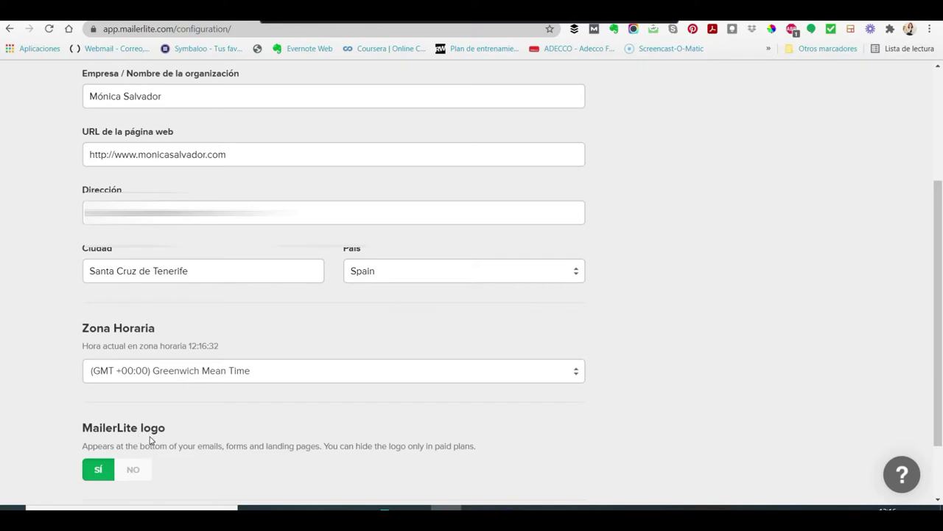
scroll(183, 354, up, 3)
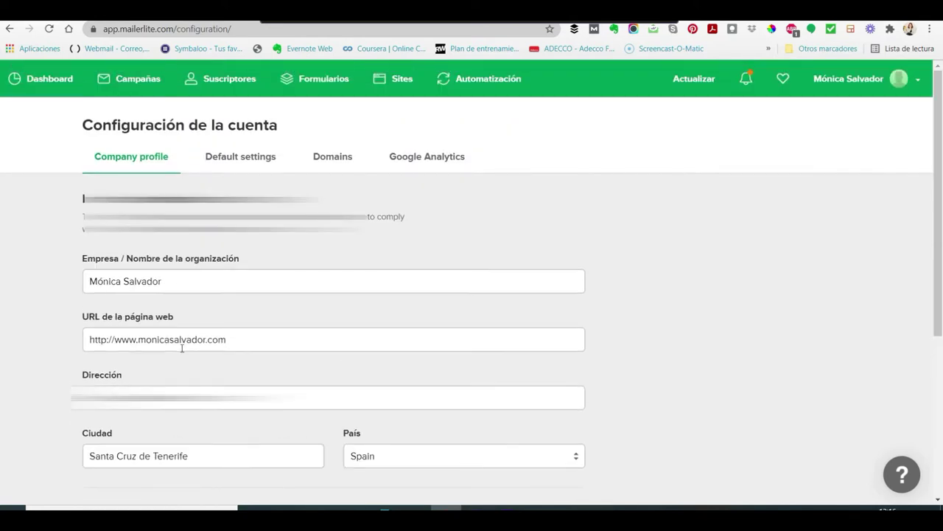
Step: Review the account's default settings for the sender, logo, social links, company details and unsubscribe disclaimer
click(273, 146)
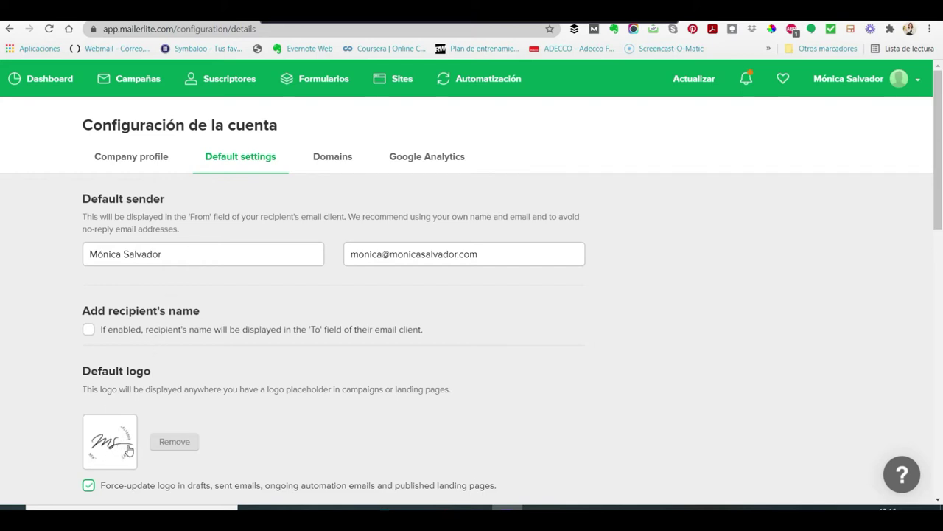
scroll(236, 407, down, 1)
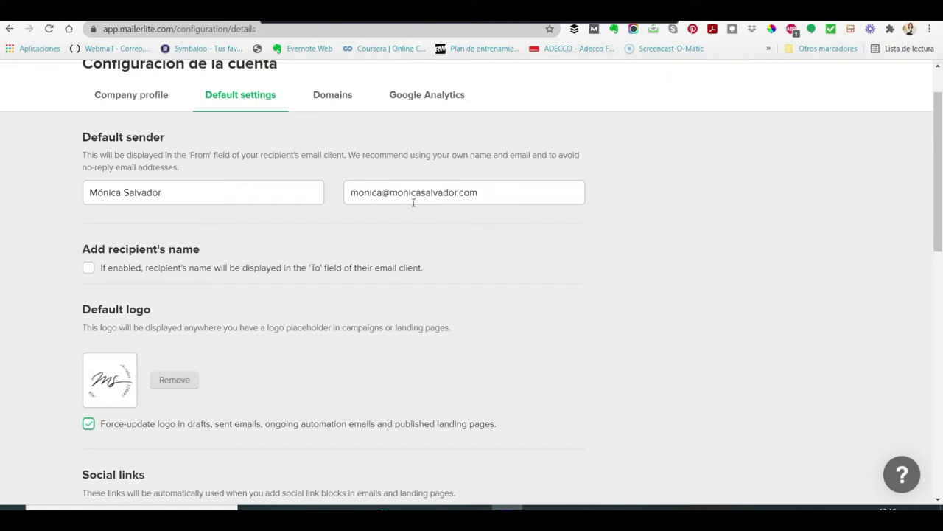
scroll(427, 313, down, 3)
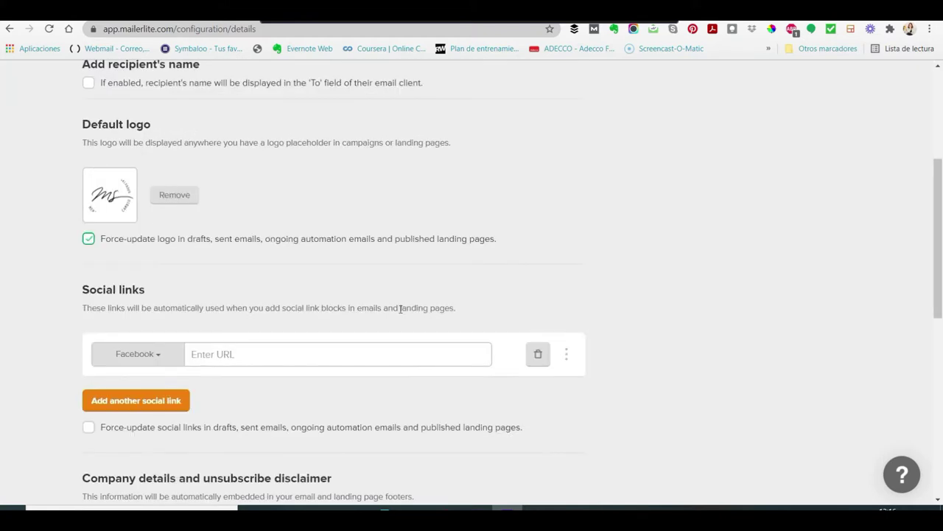
scroll(233, 236, down, 3)
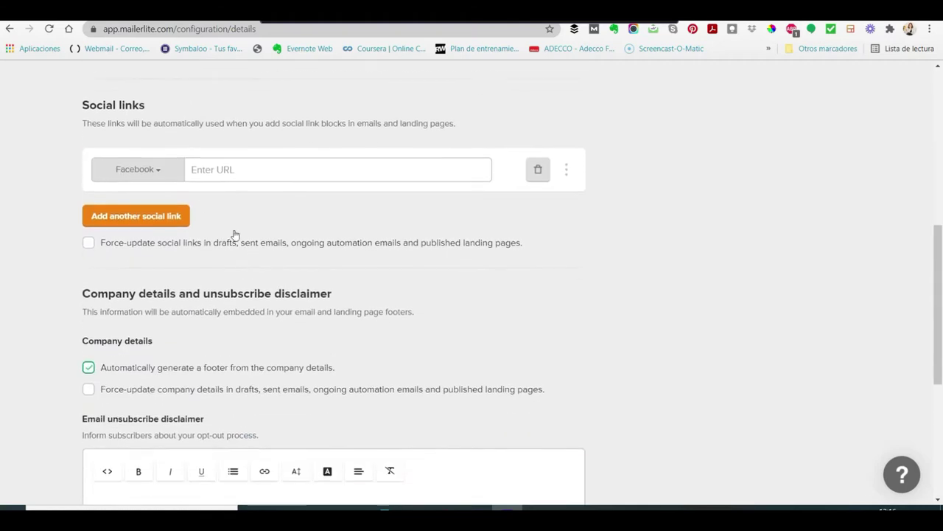
scroll(251, 304, down, 3)
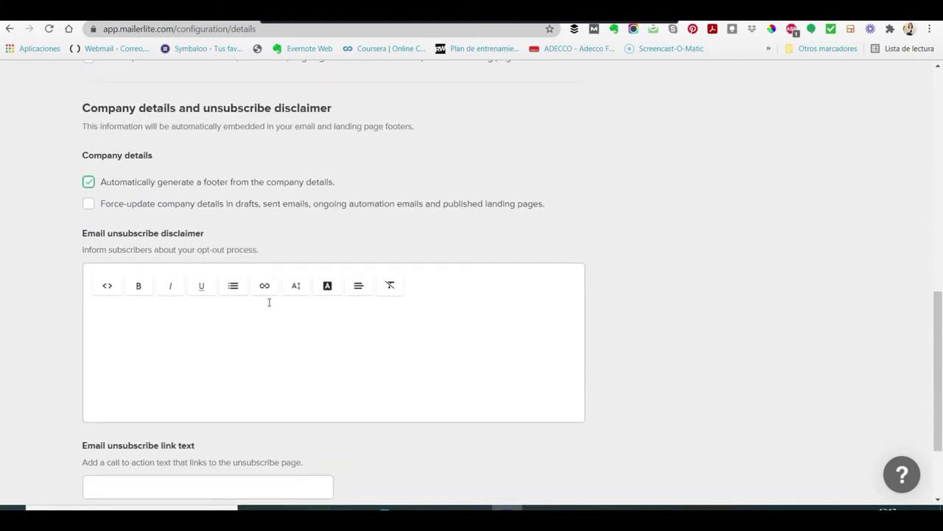
scroll(333, 268, up, 10)
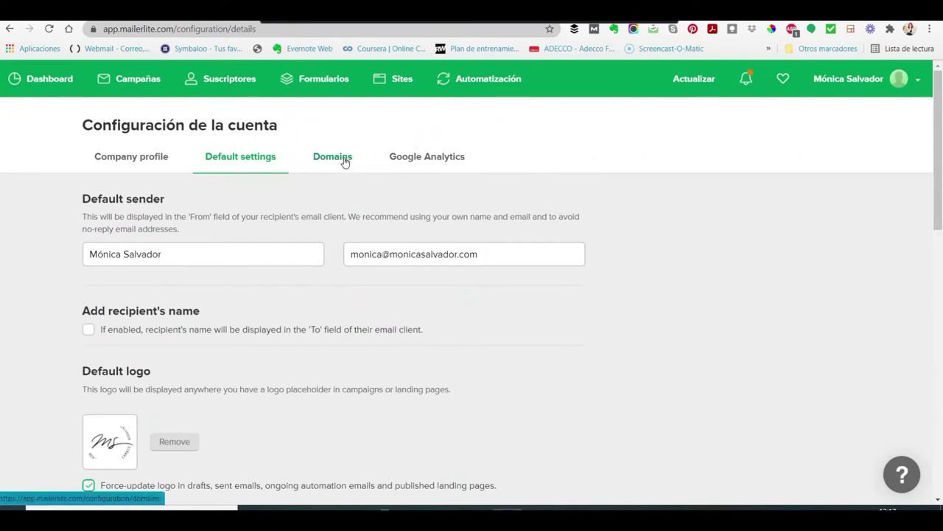
Step: Check the account's domain settings for sending domains, landing pages and websites
click(345, 159)
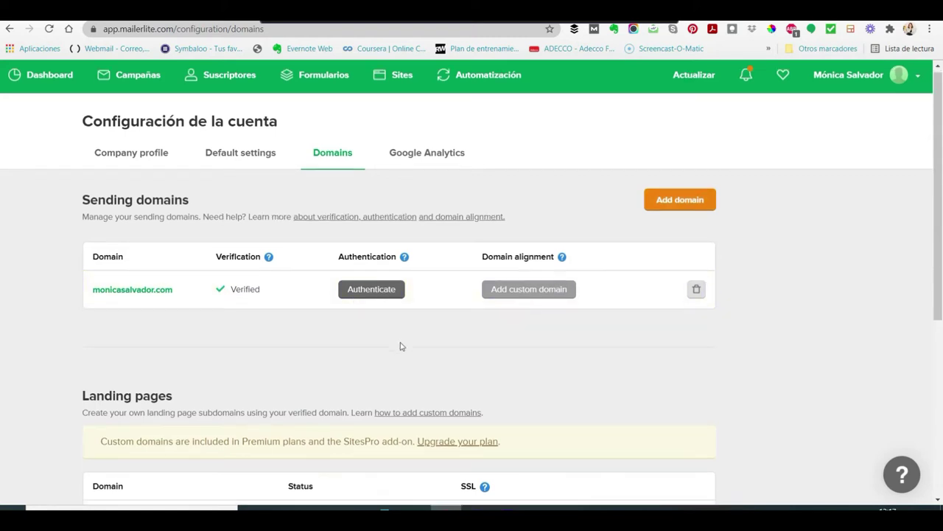
scroll(398, 339, down, 2)
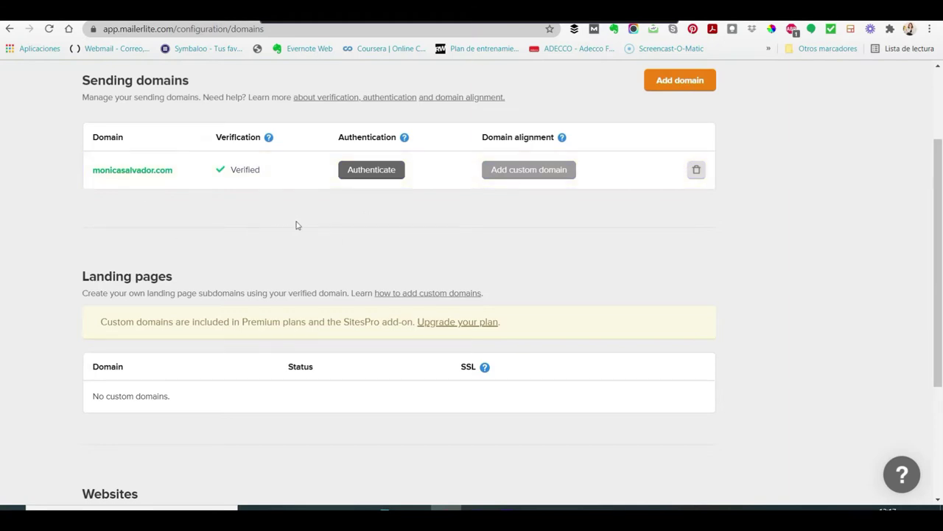
scroll(664, 206, up, 2)
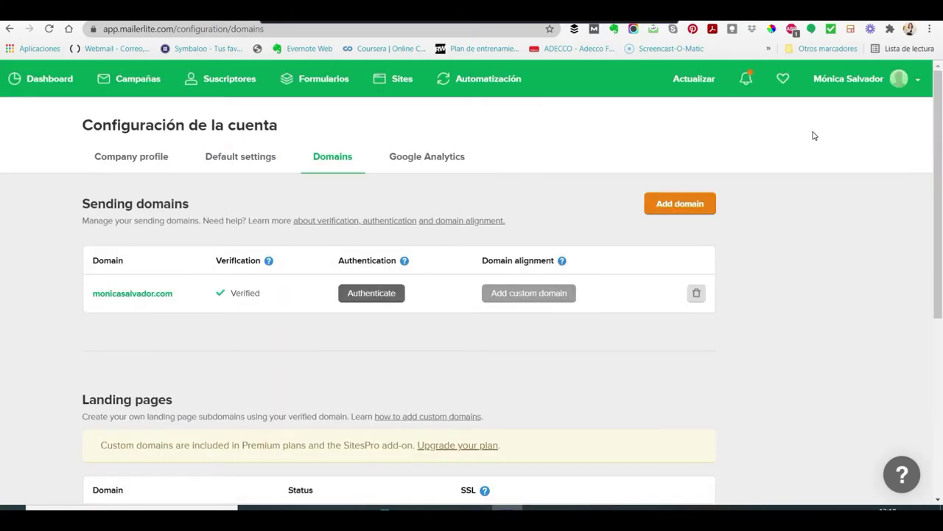
Step: Open the subscription settings and turn double opt-in for API and integrations off and back on
click(900, 81)
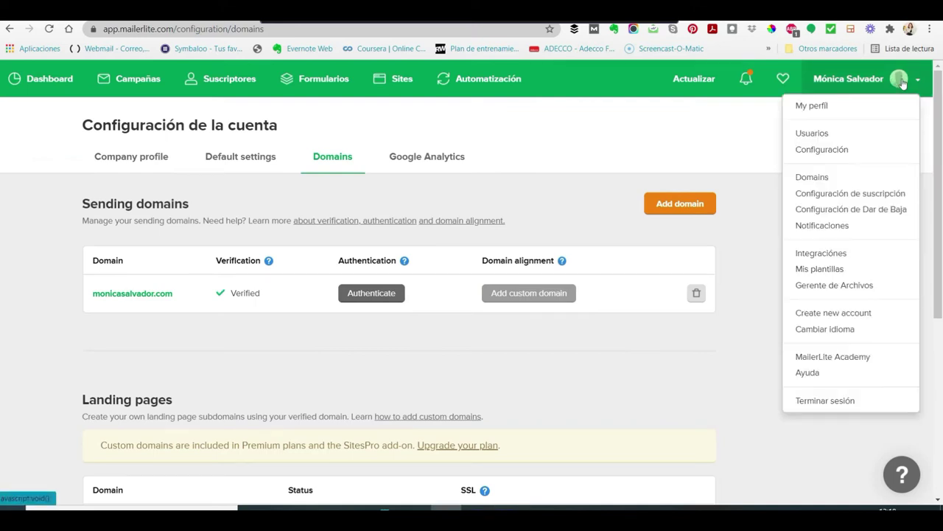
click(825, 198)
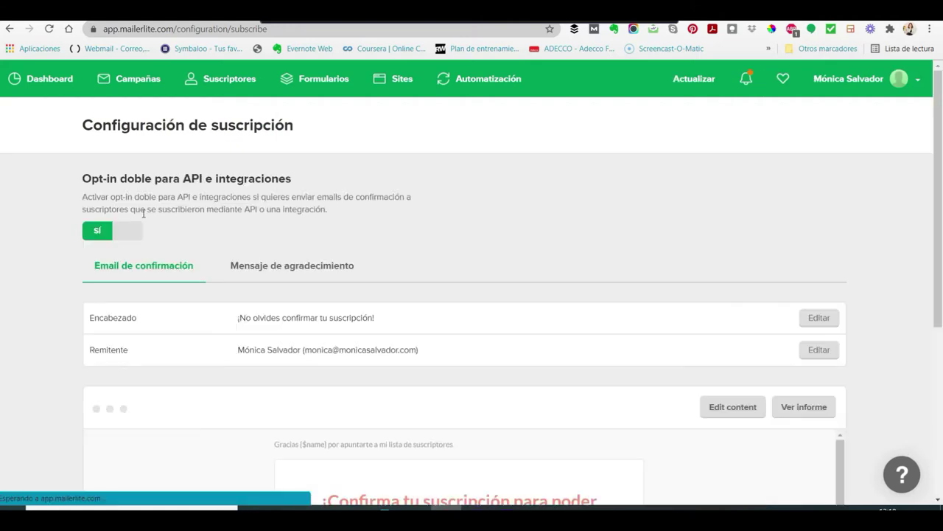
click(110, 234)
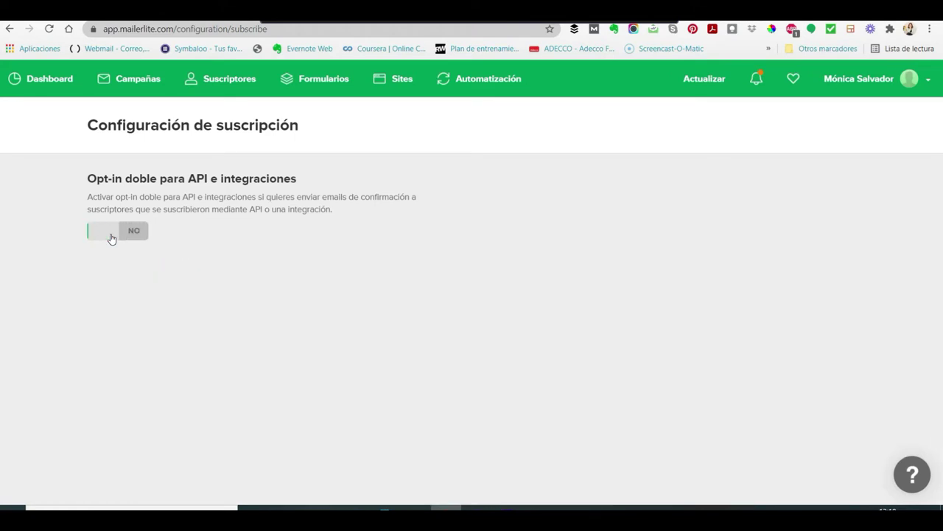
click(132, 232)
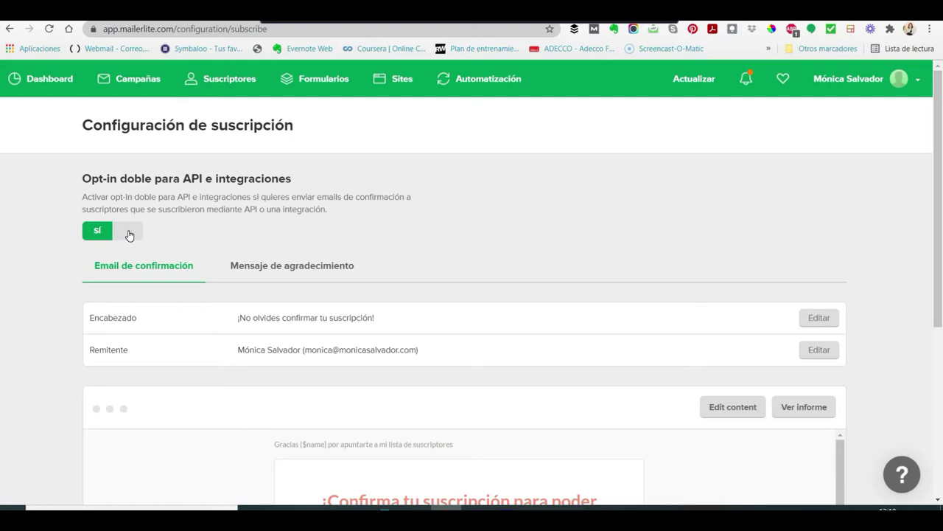
Step: Review the confirmation email's subject, sender, body text and confirmation button
scroll(440, 206, down, 4)
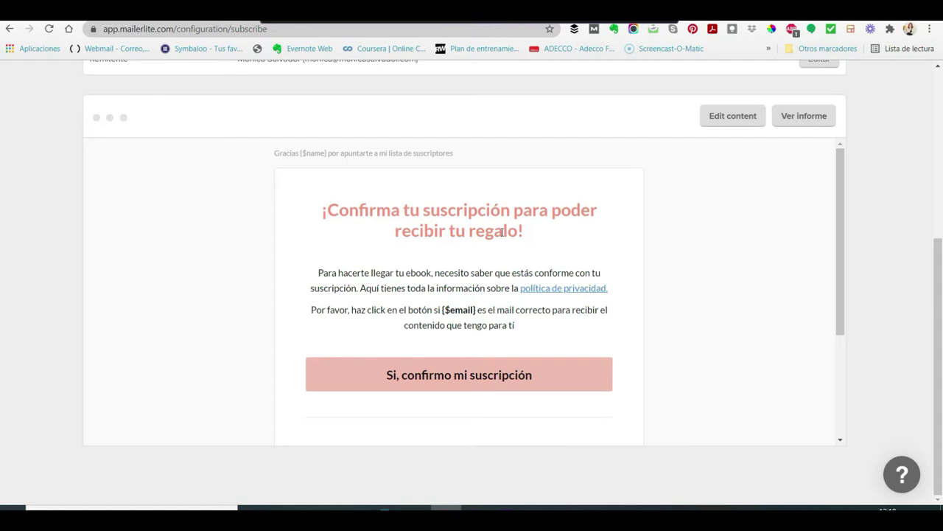
scroll(499, 232, up, 2)
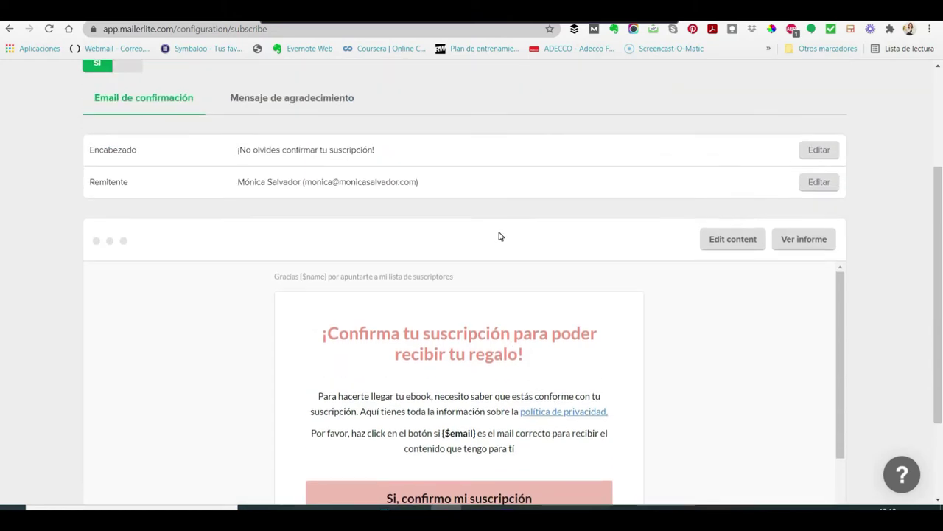
scroll(499, 236, up, 2)
scroll(451, 244, down, 4)
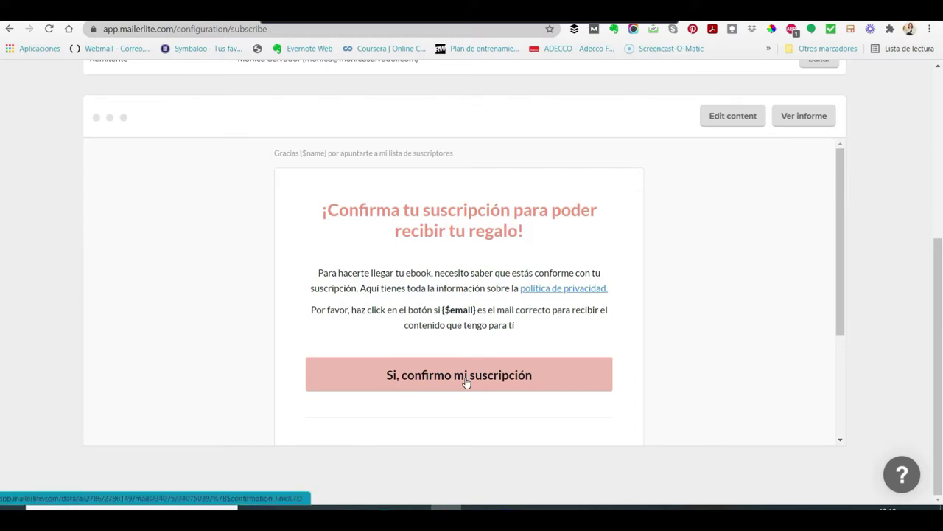
scroll(320, 181, up, 2)
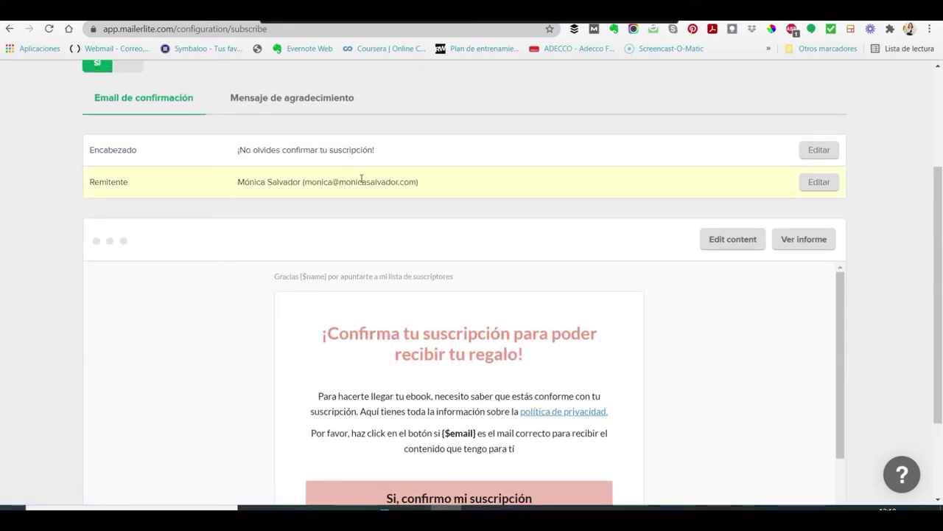
Step: Open the thank-you message of the subscription settings and review its content and the custom landing page option
click(318, 102)
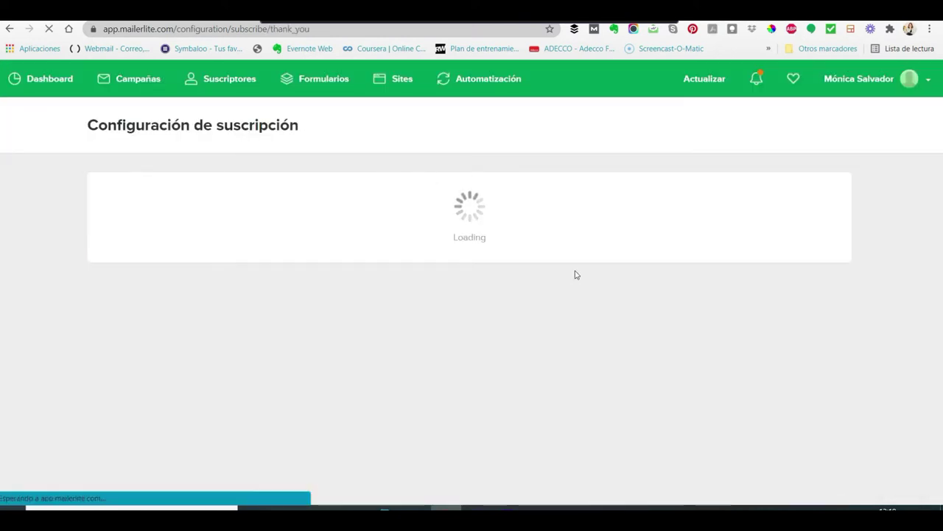
scroll(526, 239, down, 3)
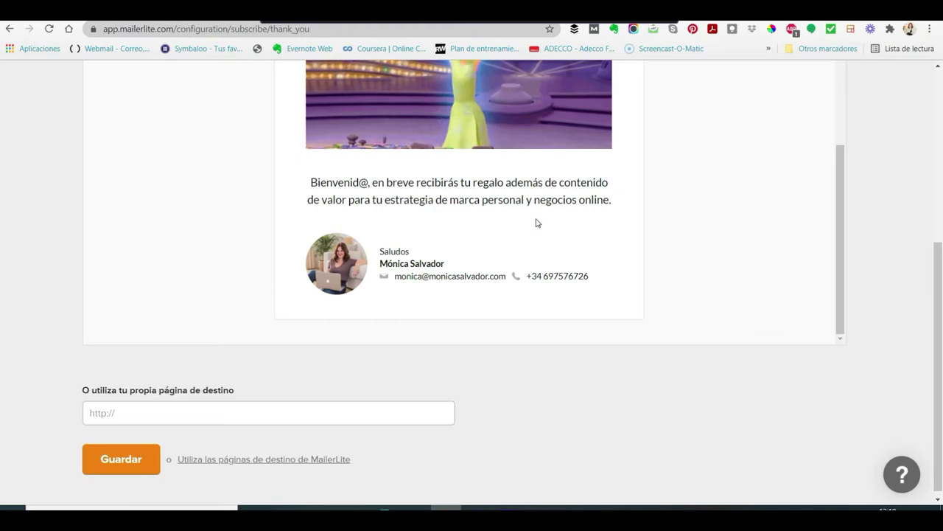
scroll(532, 214, up, 3)
scroll(751, 193, up, 5)
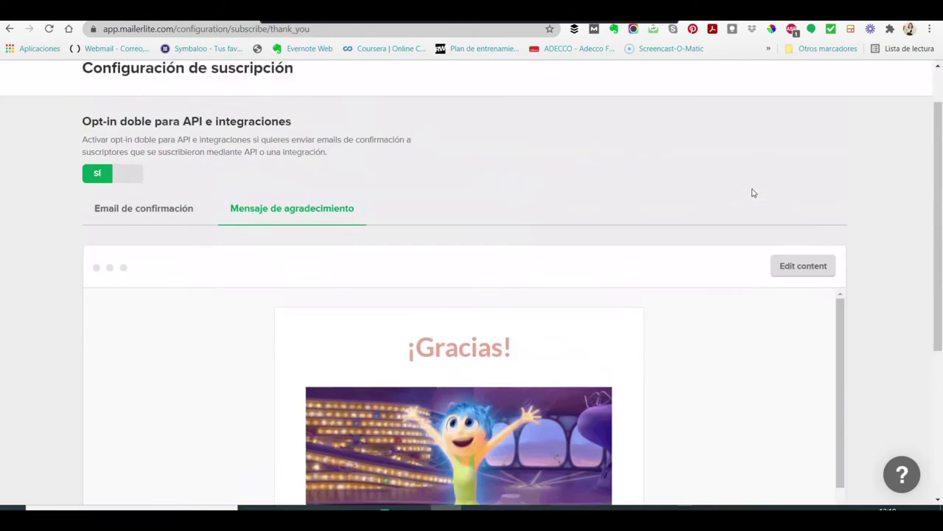
scroll(752, 193, down, 1)
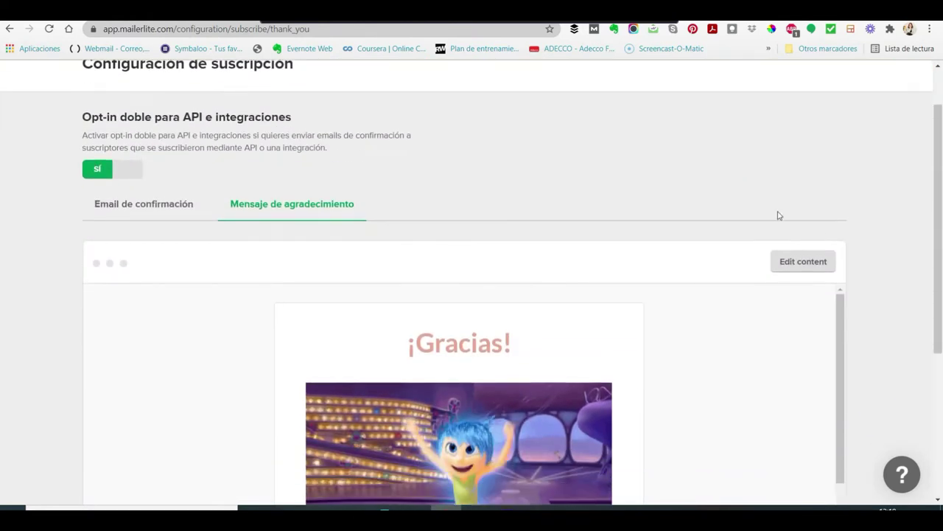
Step: Open the thank-you page content for editing and increase the ¡Gracias! title's top spacing to about a fifth of its range
click(810, 268)
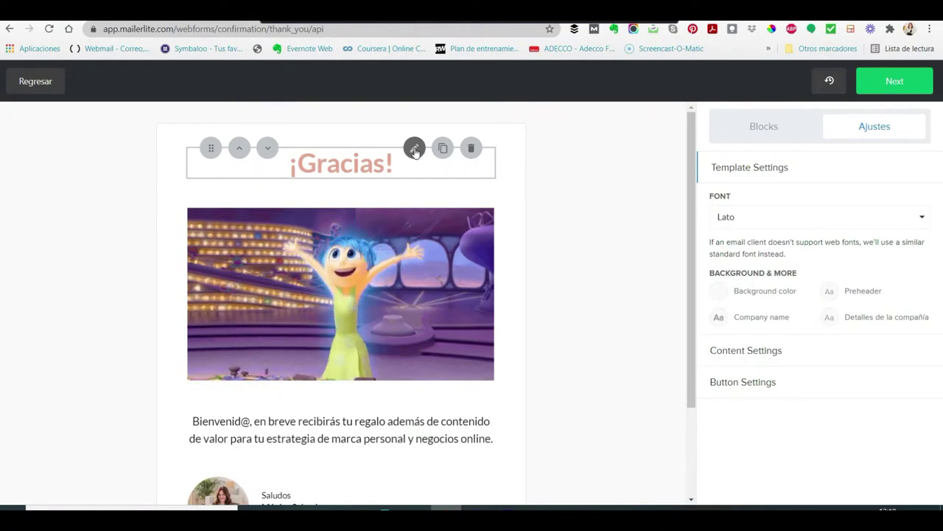
click(417, 151)
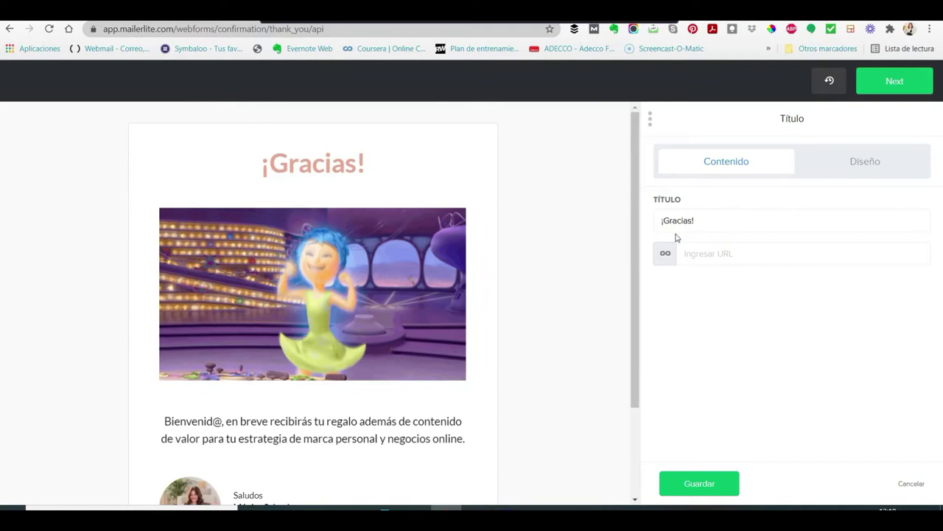
click(848, 168)
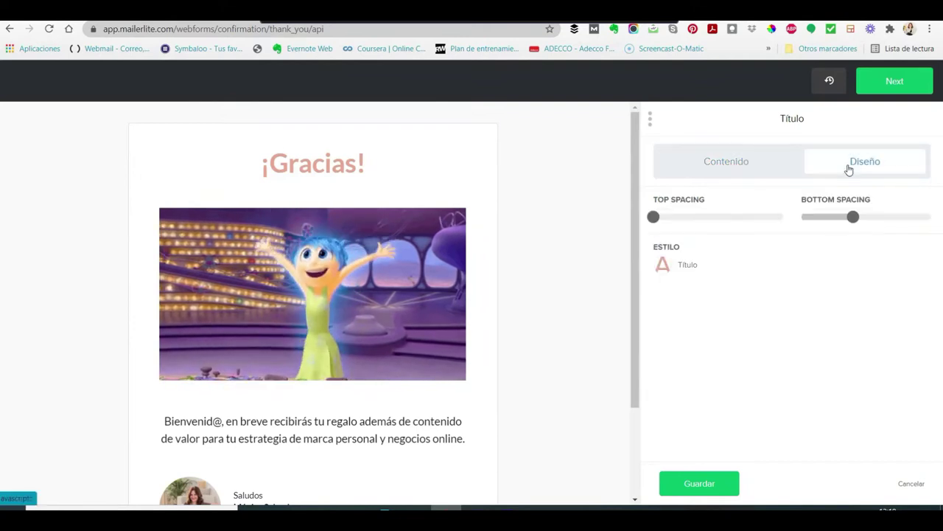
mouse_move(666, 216)
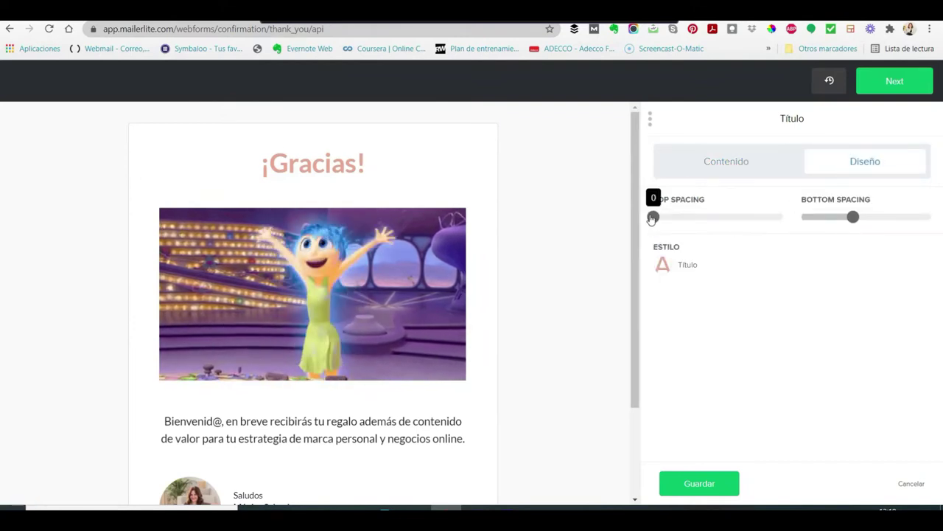
drag(662, 219, 679, 218)
mouse_move(813, 223)
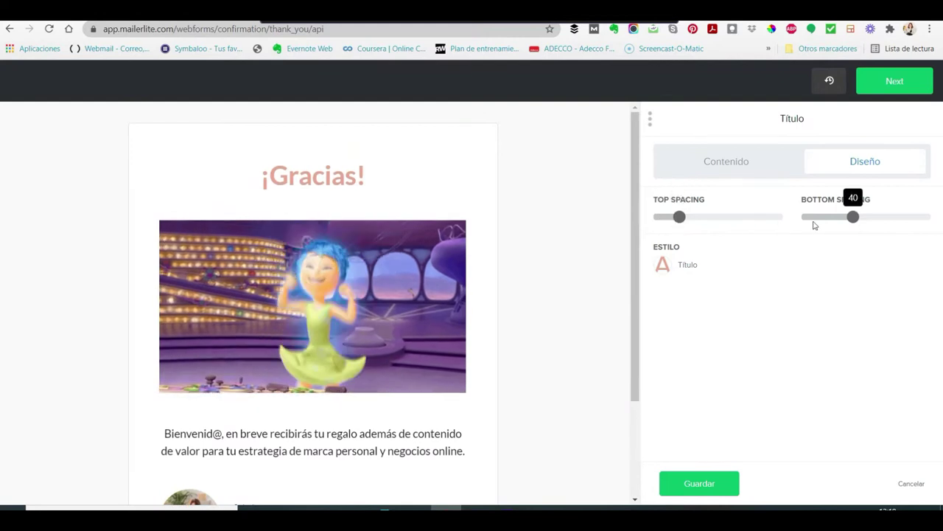
mouse_move(848, 221)
mouse_down()
mouse_move(832, 224)
mouse_move(852, 224)
mouse_up()
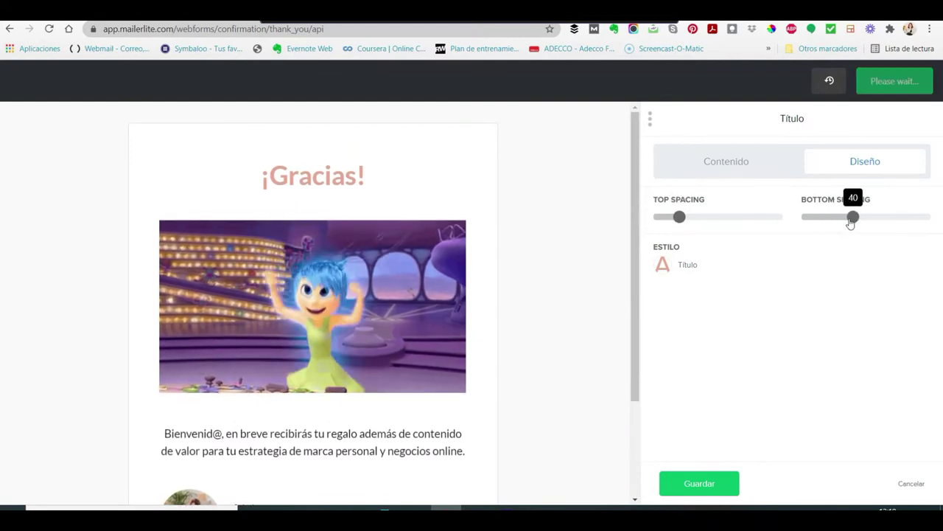
Step: Set the title style's alignment to left and back to centered, and save both the style and the title block
click(668, 266)
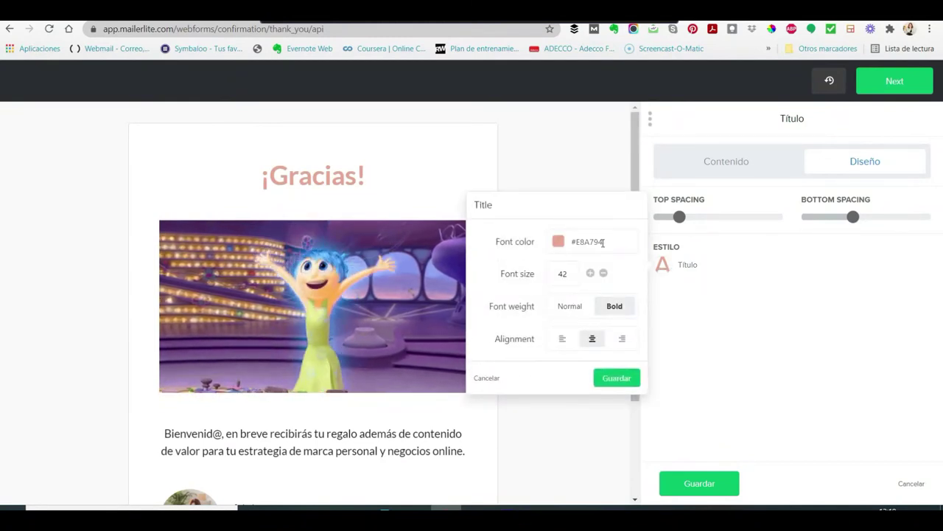
click(562, 338)
click(591, 340)
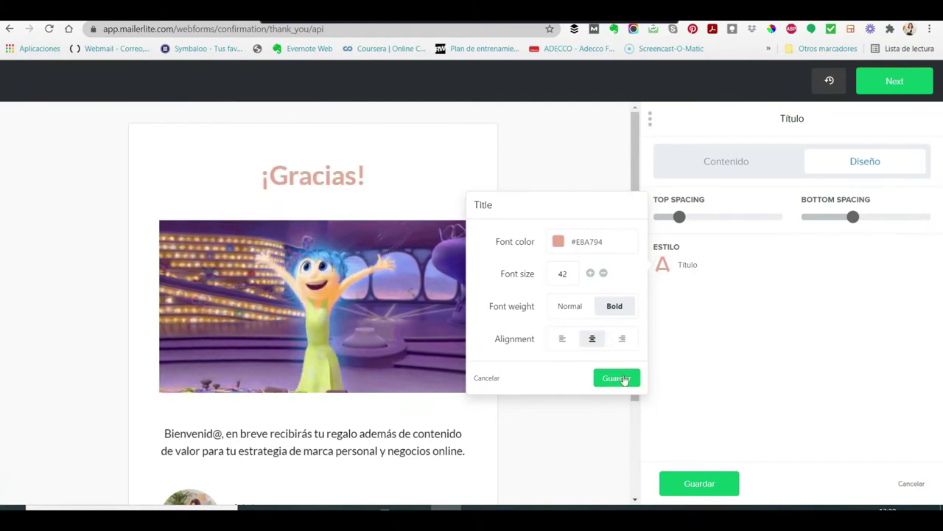
click(624, 379)
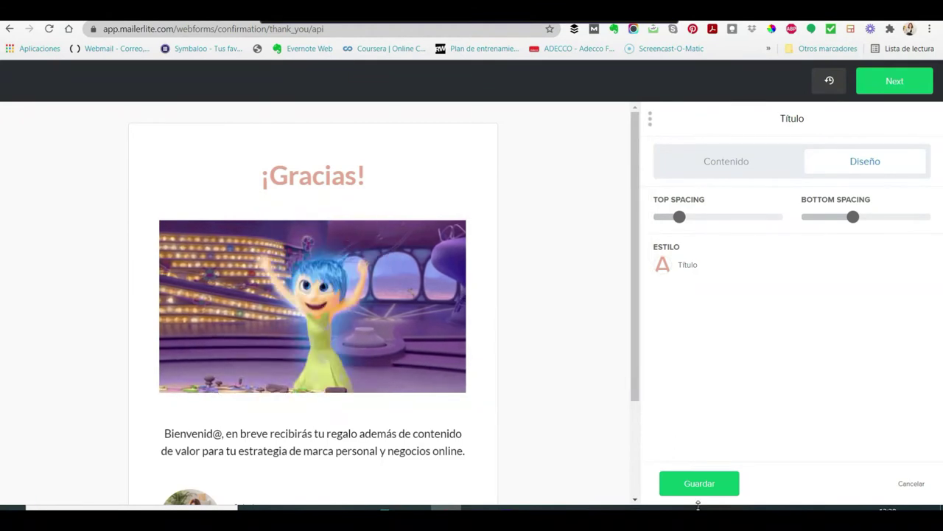
click(700, 482)
Step: Review the content options of the thank-you page's image and welcome text blocks, and look at the signature block
mouse_move(381, 229)
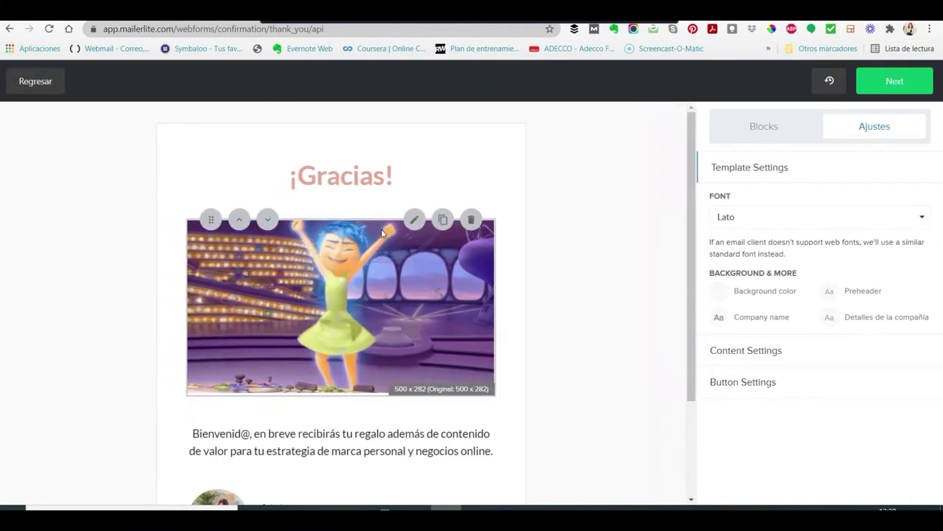
click(412, 220)
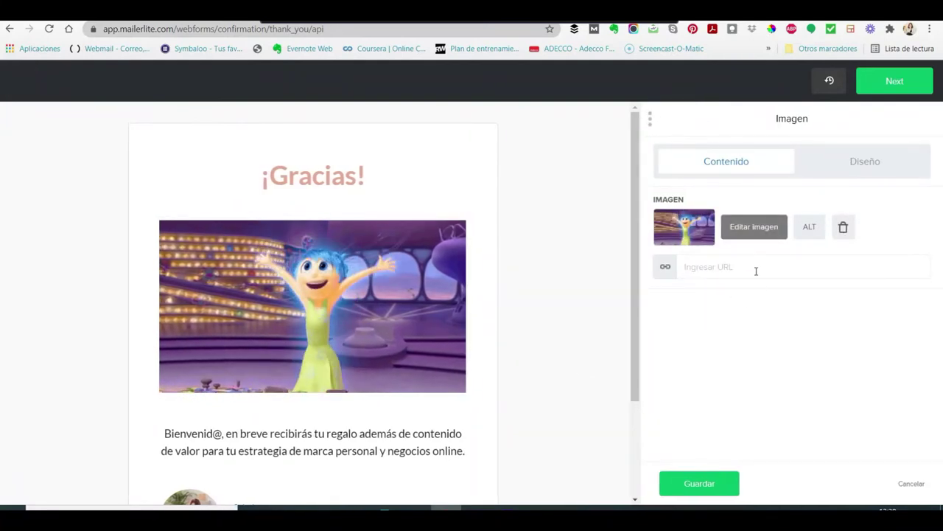
scroll(402, 400, down, 1)
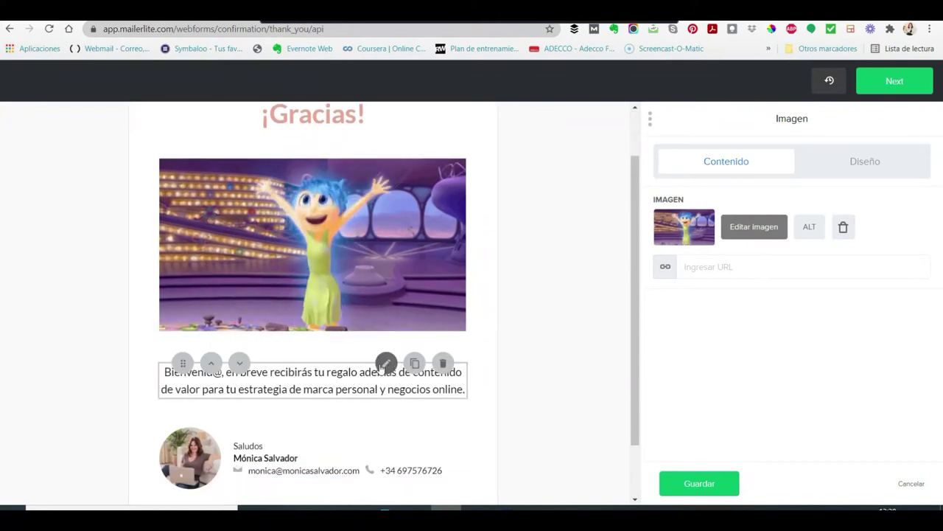
click(385, 364)
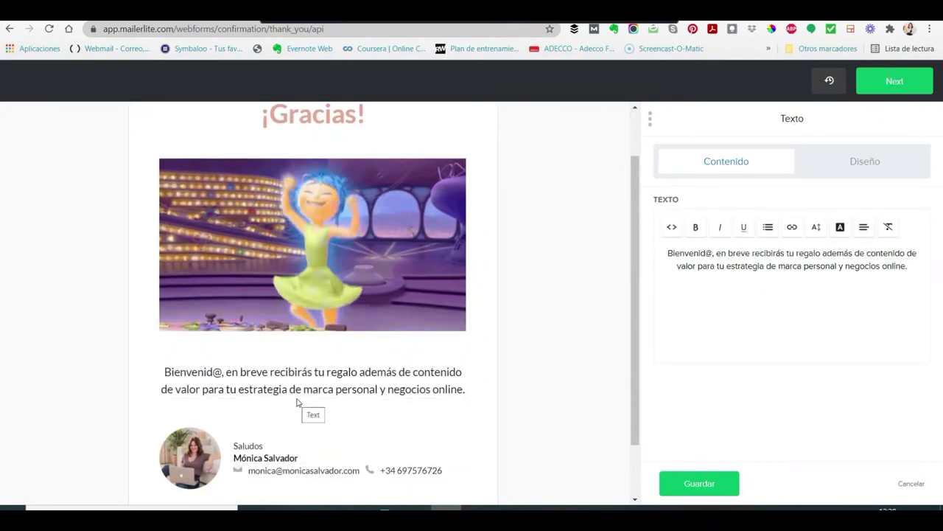
scroll(295, 401, down, 1)
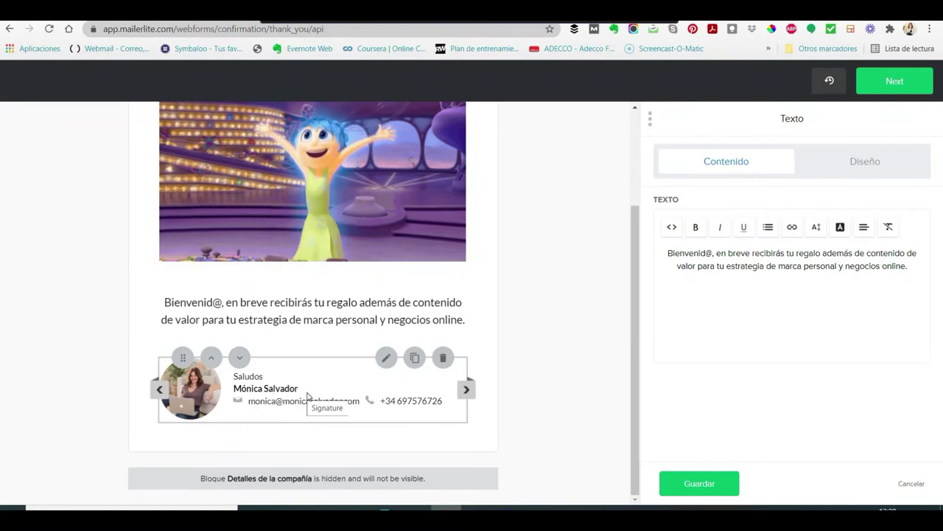
Step: Set the template's button style to the second option, the filled button with a darker lower edge
scroll(407, 438, down, 1)
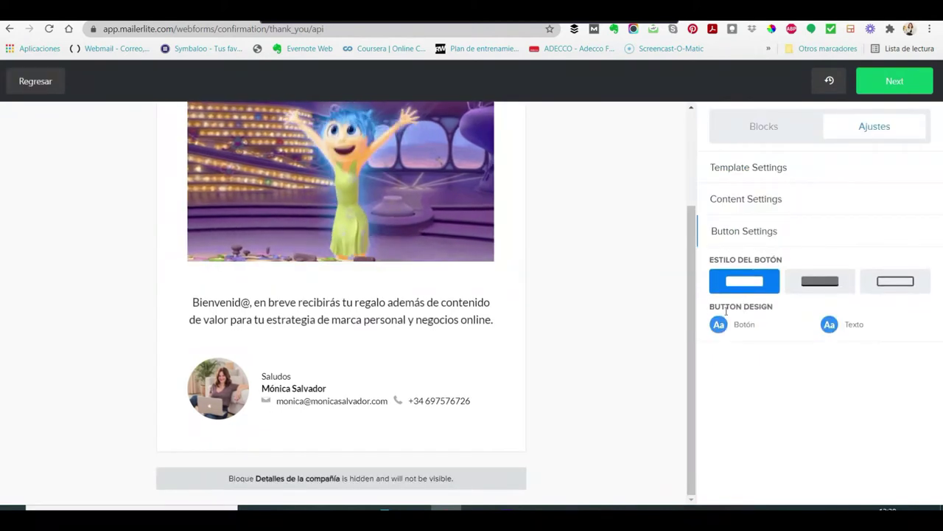
click(822, 285)
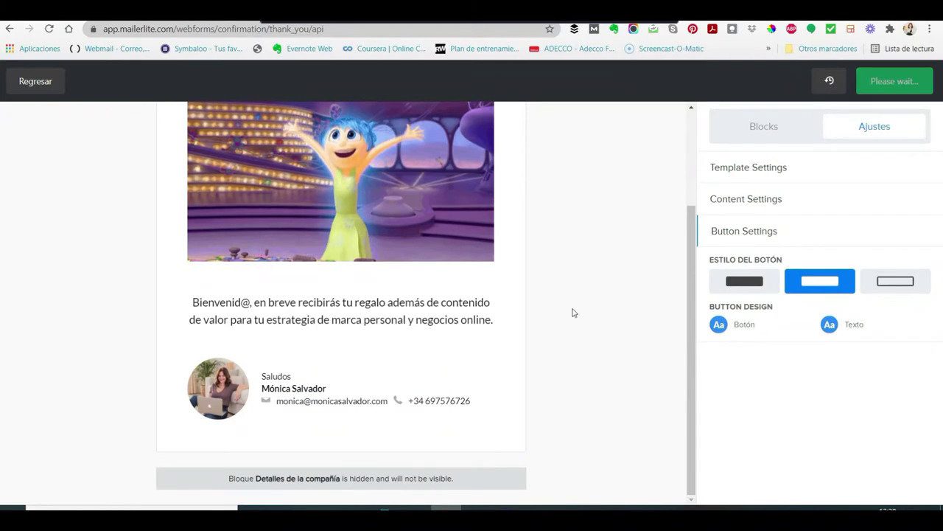
Step: Add an empty image block between the title and the animated image, and delete that block
click(773, 124)
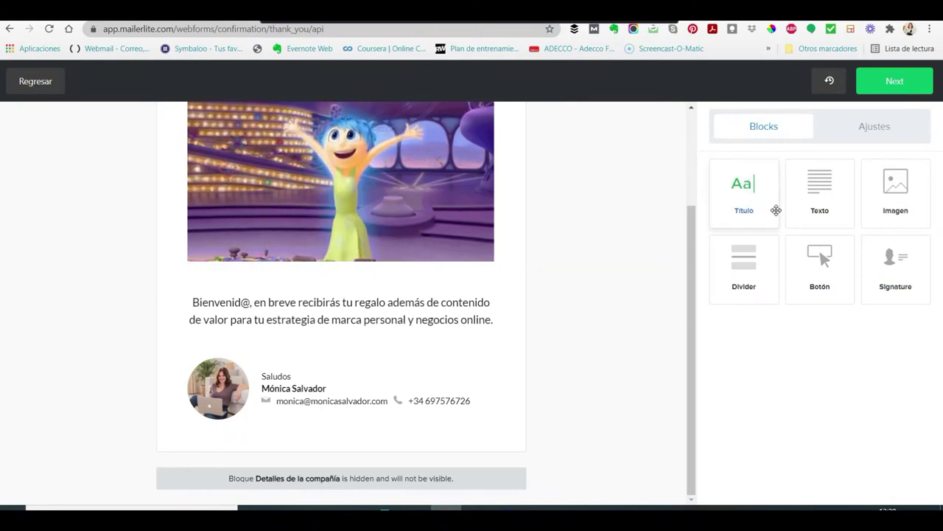
scroll(309, 284, up, 2)
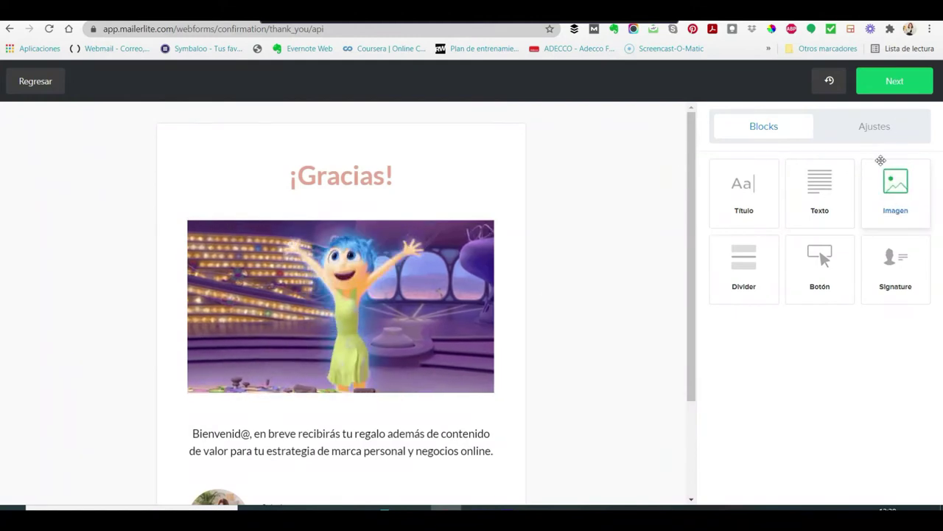
drag(899, 185, 366, 243)
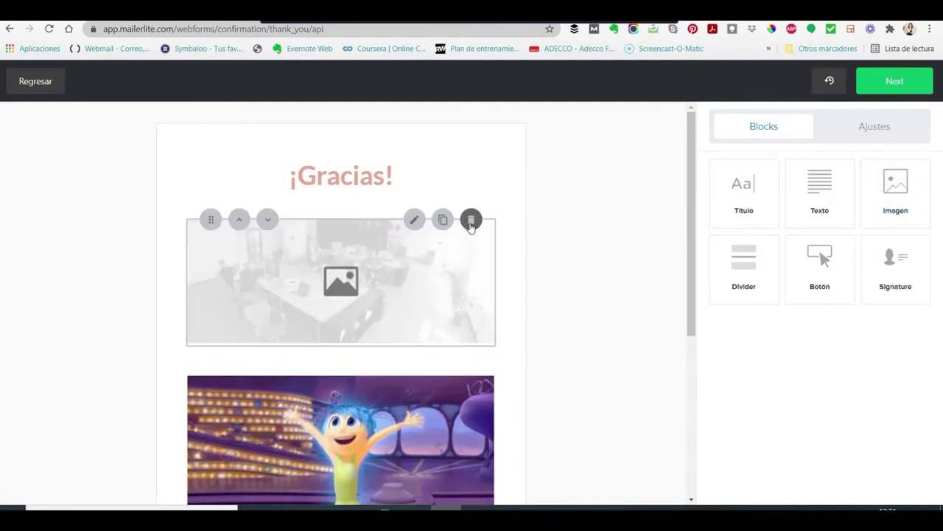
click(471, 221)
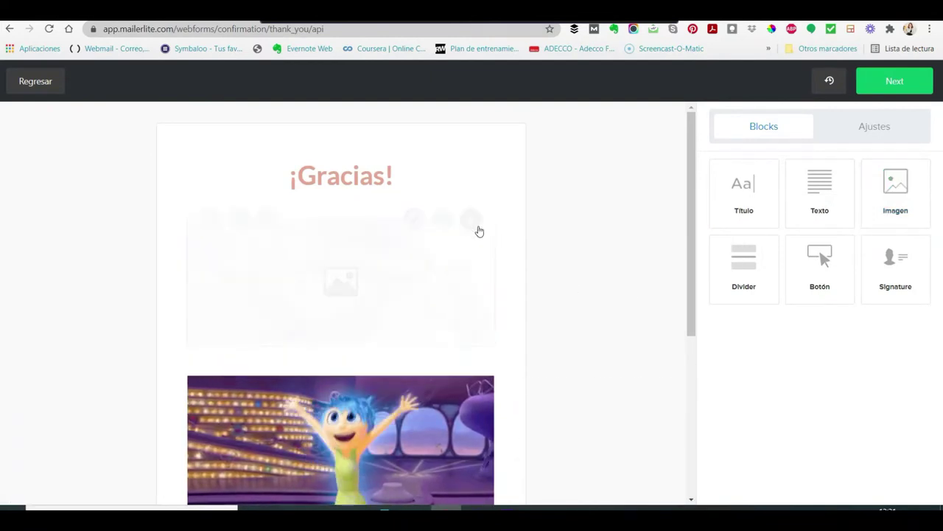
Step: Finish editing the thank-you page and open the account's unsubscribe settings
click(903, 81)
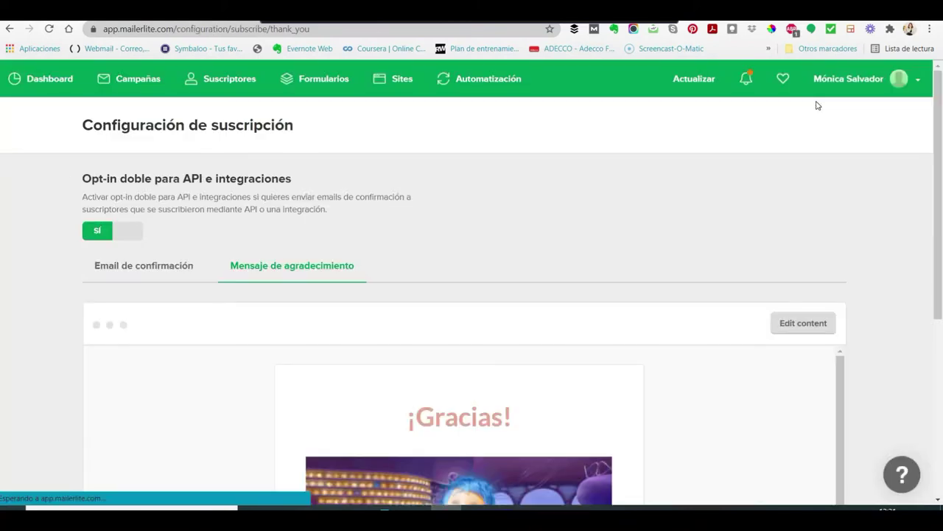
click(914, 83)
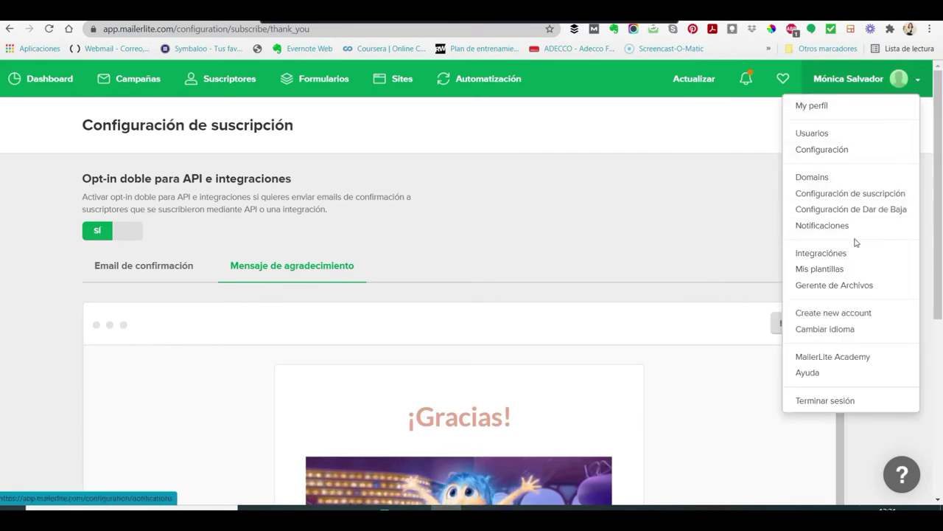
click(855, 210)
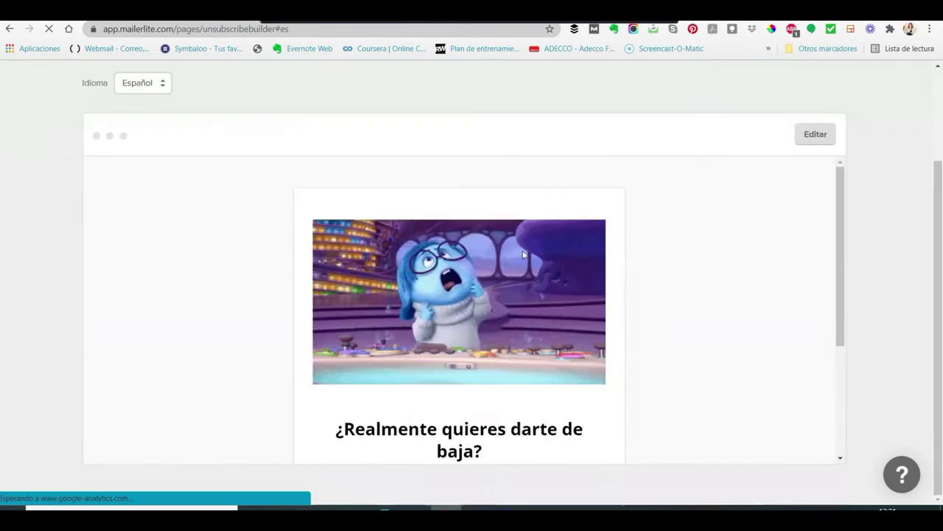
Step: Review the Spanish unsubscribe form's image, question, message and Si/No buttons, and open the unsubscribe statistics
scroll(516, 251, down, 2)
scroll(501, 243, up, 1)
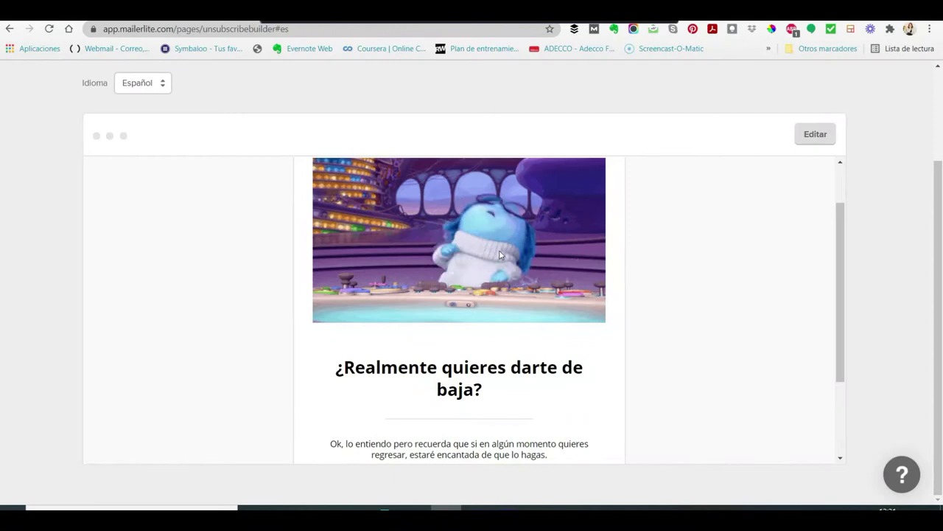
scroll(509, 251, down, 2)
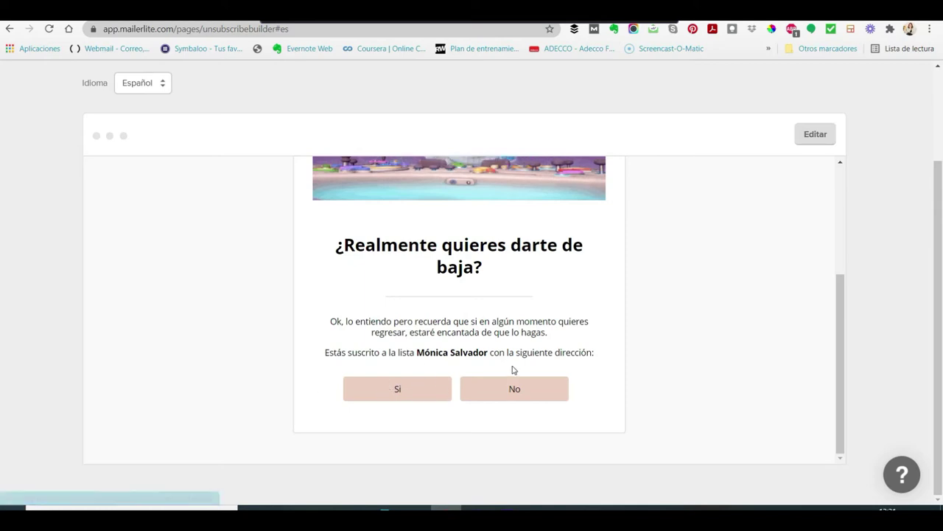
scroll(516, 258, up, 5)
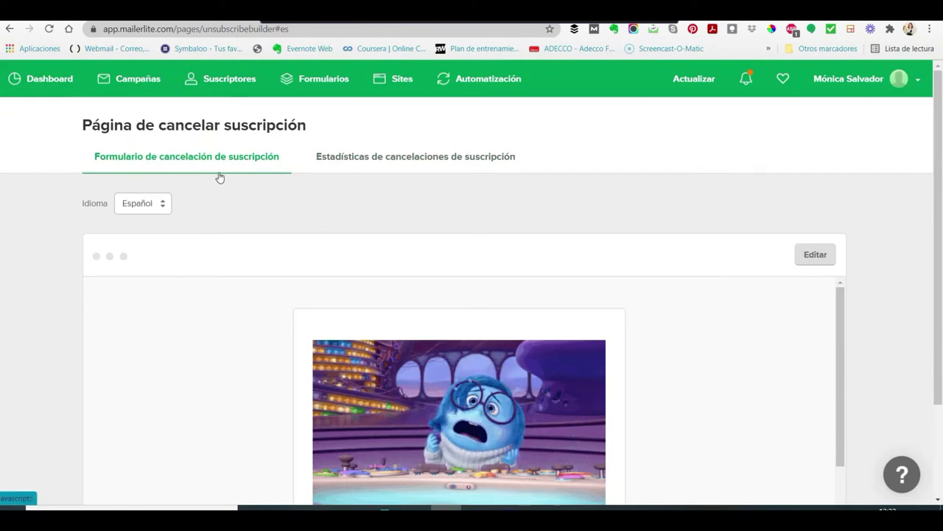
scroll(413, 279, down, 1)
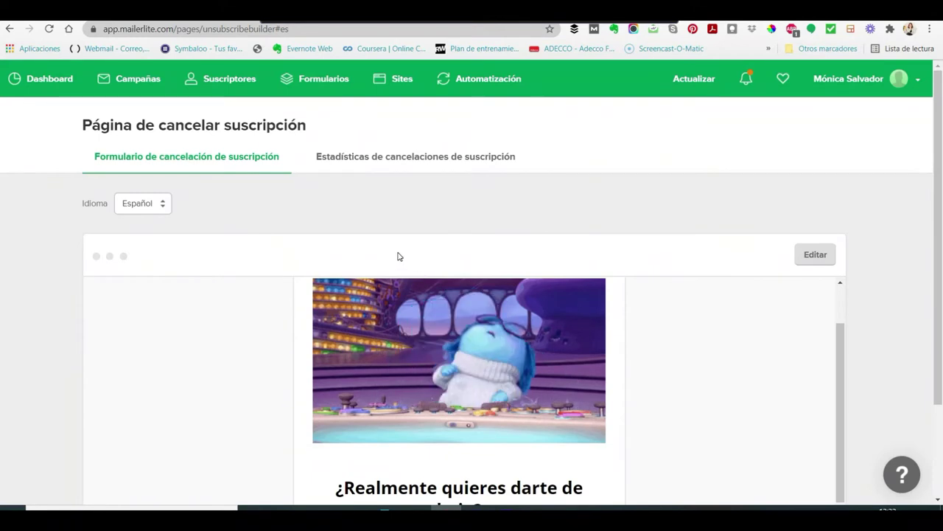
scroll(398, 257, down, 2)
scroll(568, 243, down, 2)
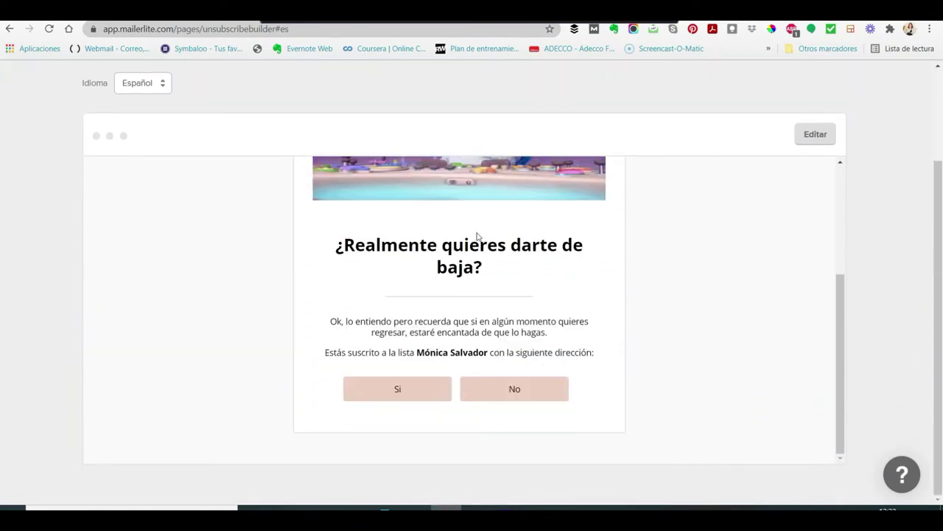
scroll(453, 219, up, 2)
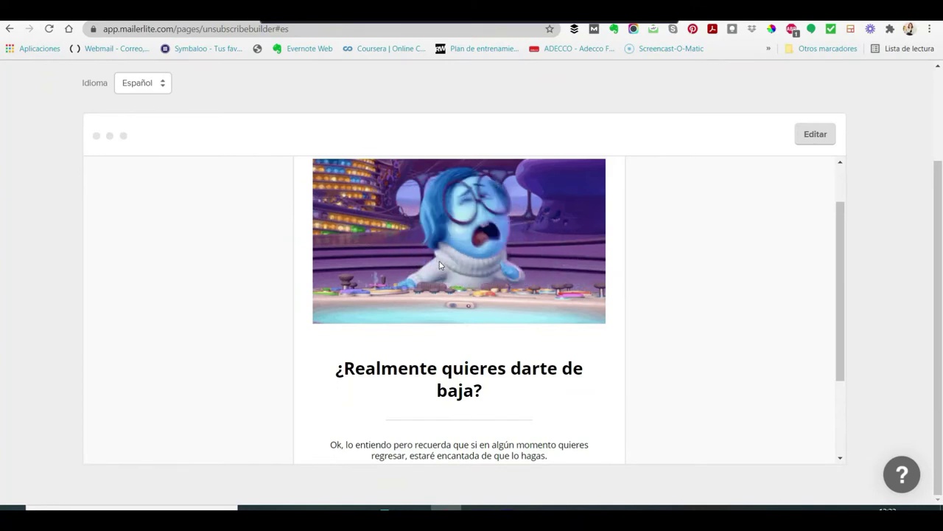
scroll(439, 261, down, 2)
scroll(439, 263, up, 4)
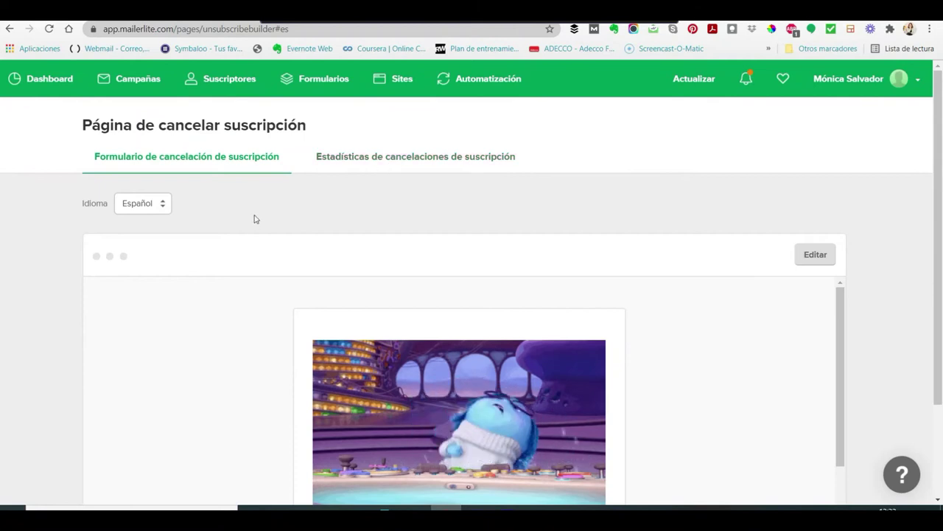
click(383, 158)
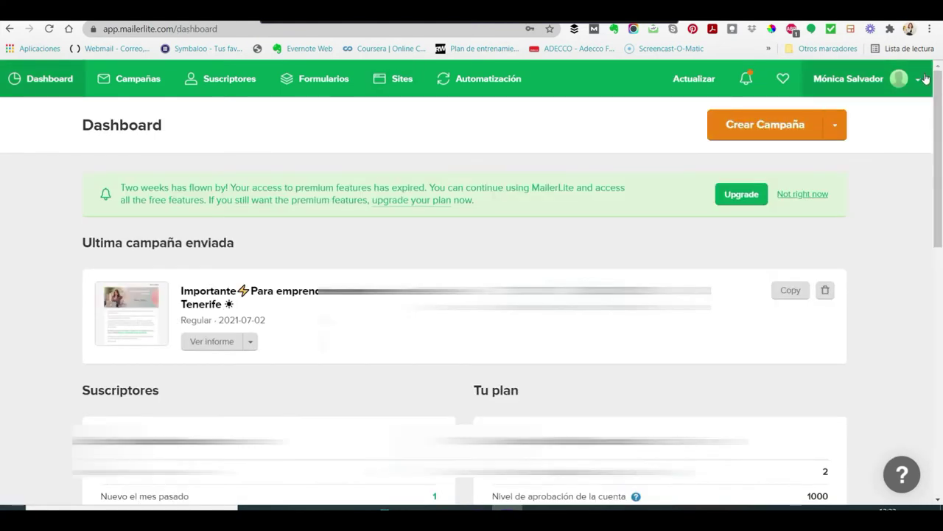
Step: Review the account menu options and the dashboard's last sent campaign, subscriber and plan summaries, and subscriber growth chart
click(919, 82)
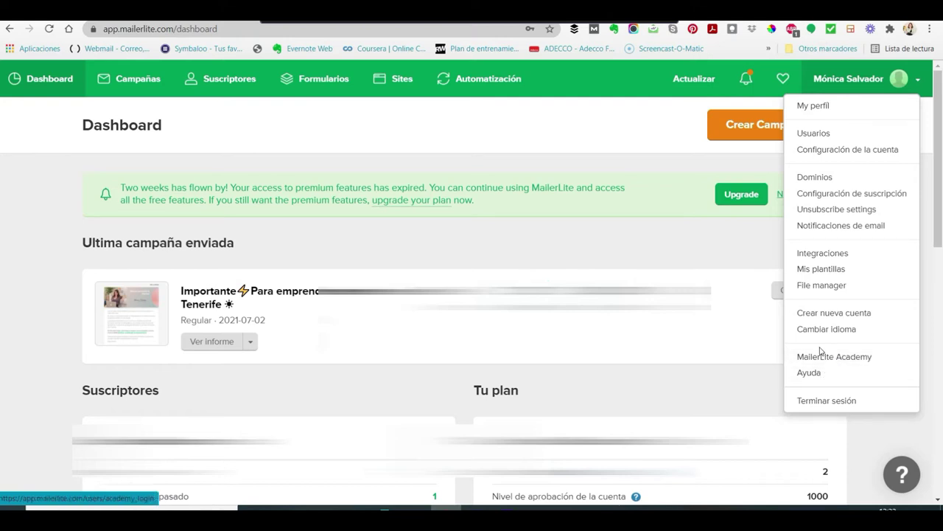
click(364, 125)
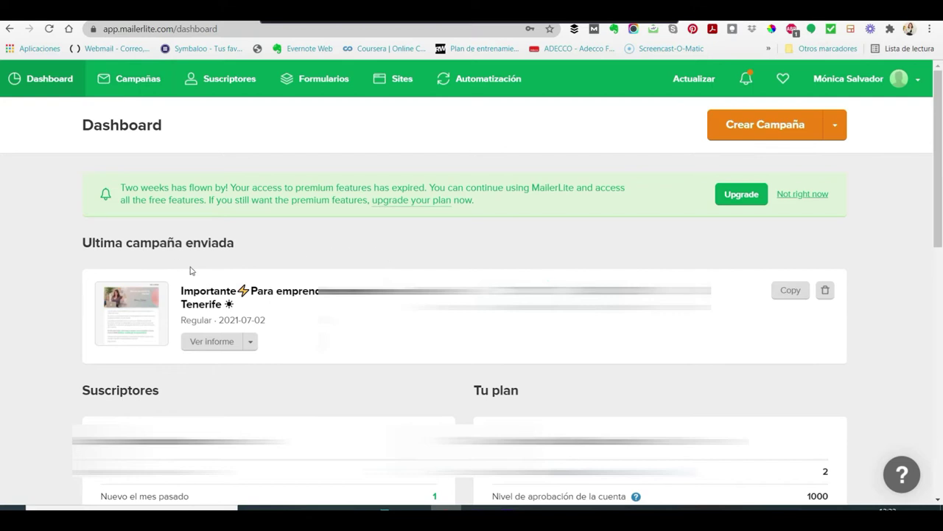
scroll(217, 267, down, 2)
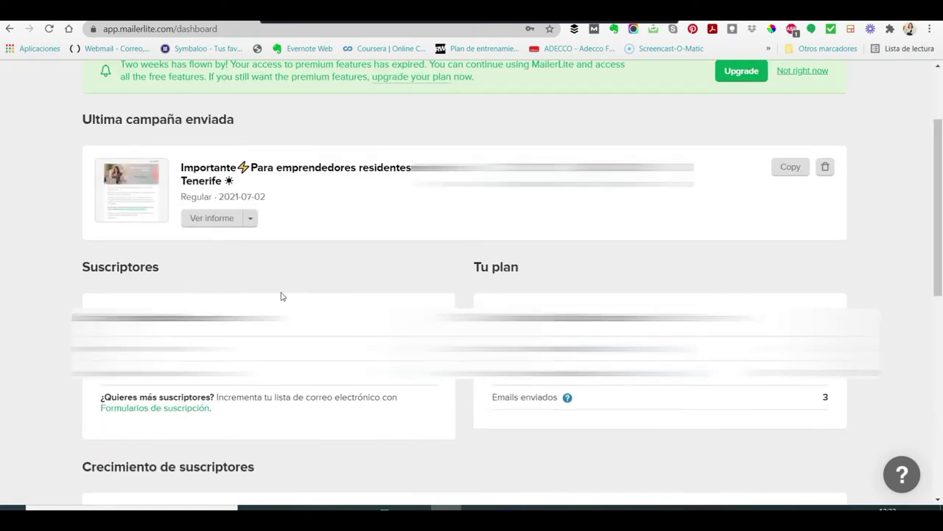
scroll(513, 303, down, 2)
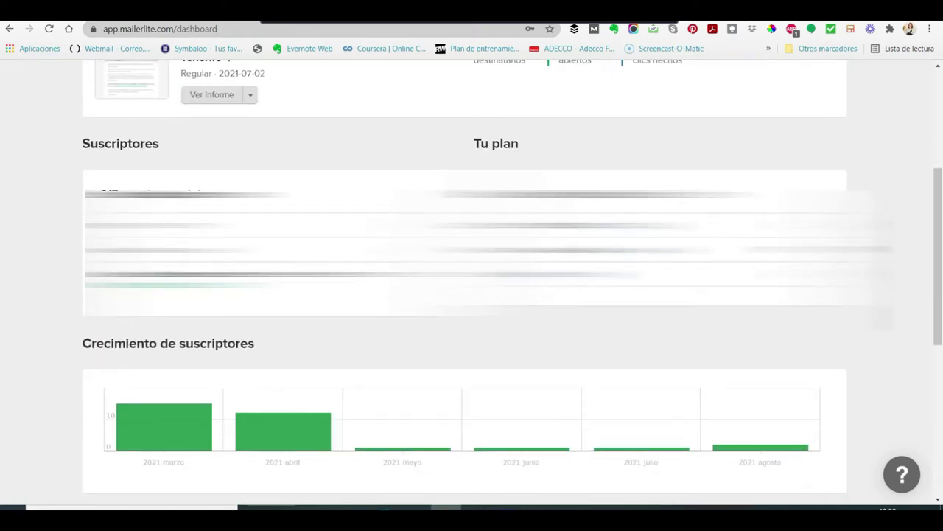
Step: Review the dashboard's monthly campaign statistics, automation and forms summaries, and open the sent campaigns list
scroll(471, 280, down, 4)
scroll(35, 266, down, 2)
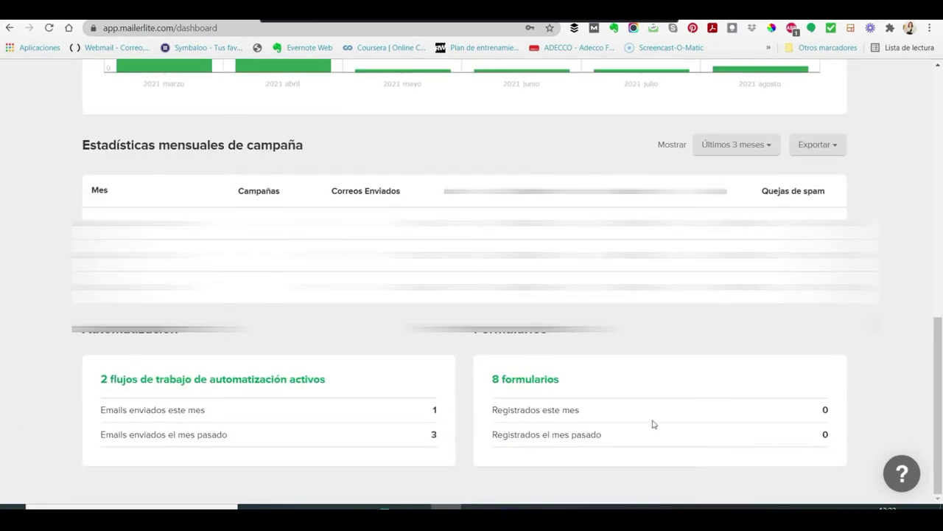
scroll(618, 396, up, 10)
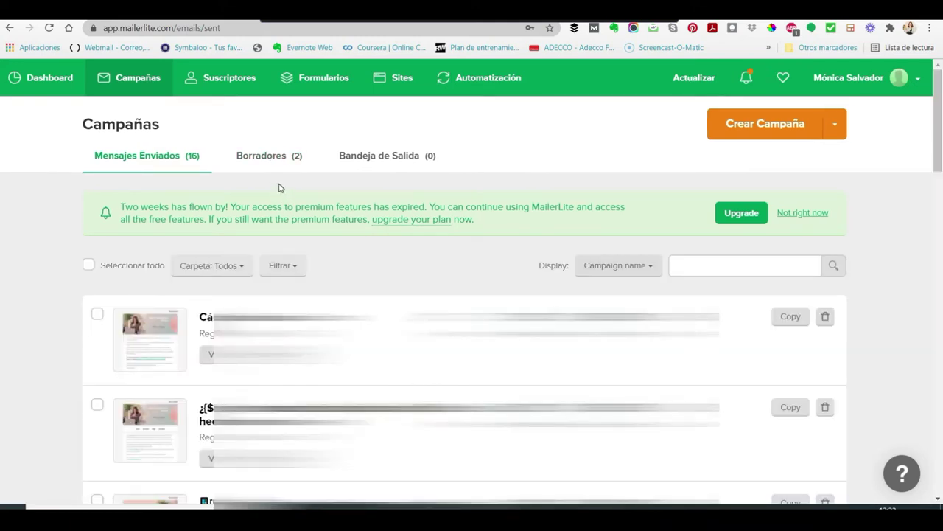
scroll(279, 189, down, 1)
scroll(278, 189, up, 1)
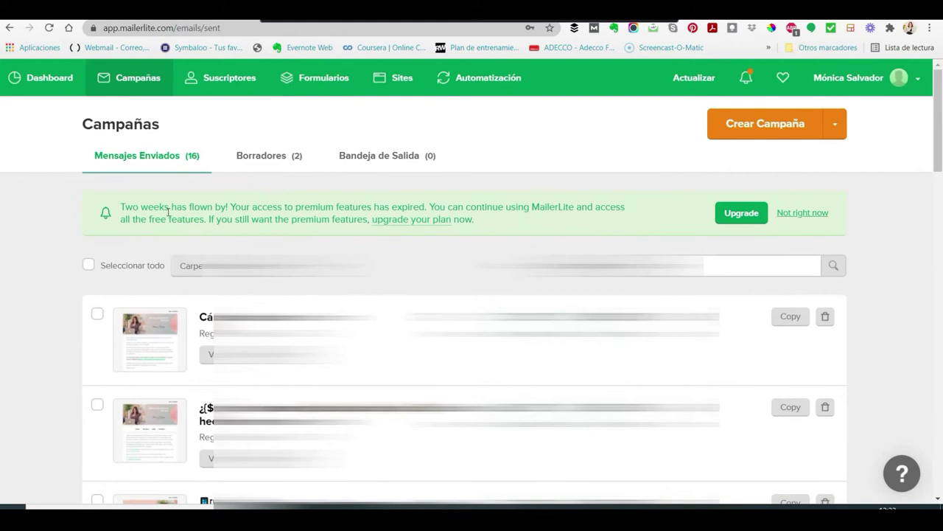
Step: Select the first sent campaign, check its report options, and open its statistics report
click(97, 315)
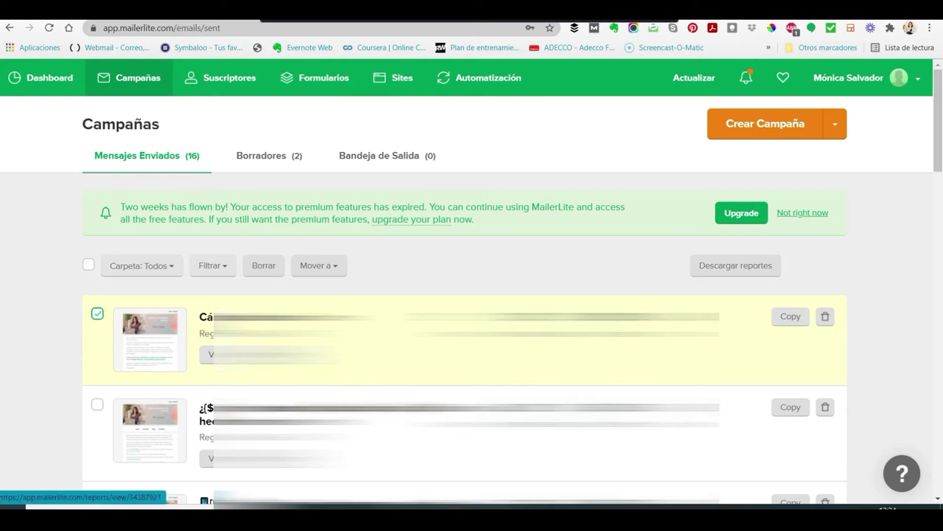
click(291, 353)
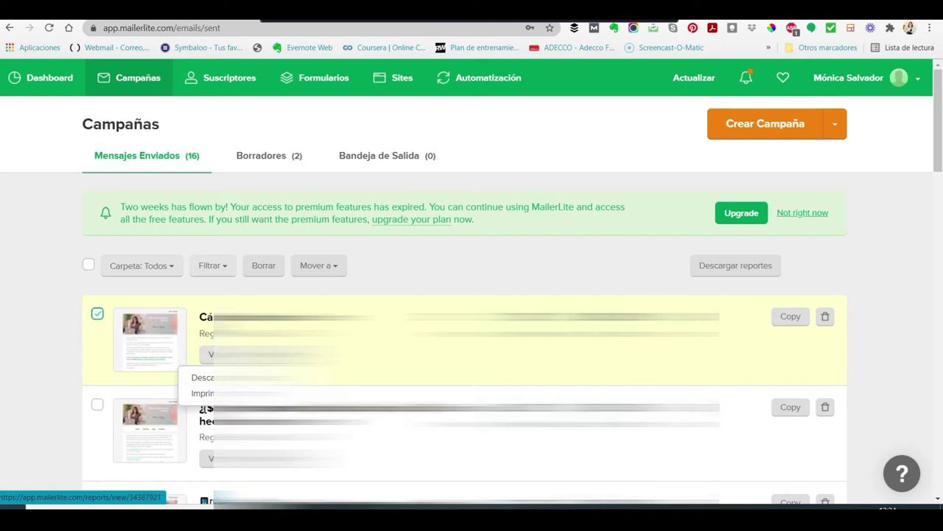
click(203, 376)
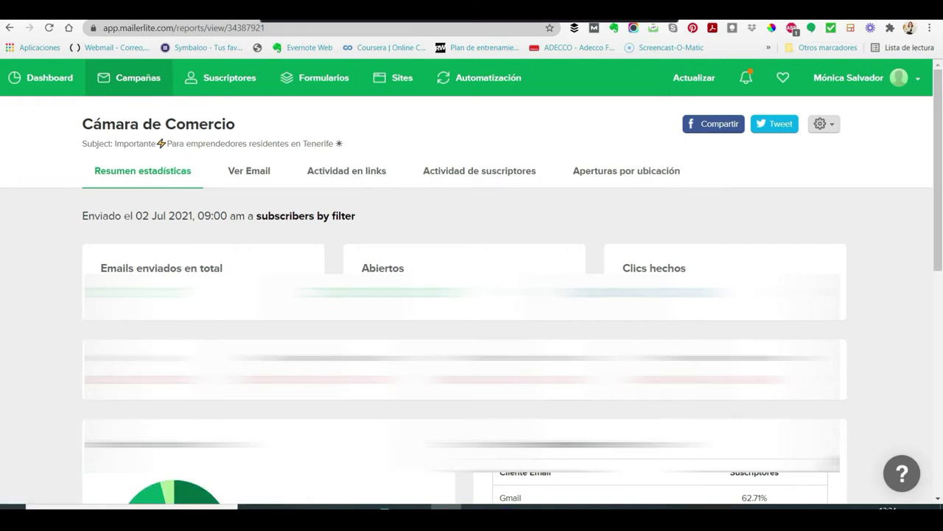
Step: Examine the campaign report's unsubscribes, spam complaints, bounces, reading environment, main email clients and link activity
scroll(472, 294, down, 1)
scroll(472, 295, down, 3)
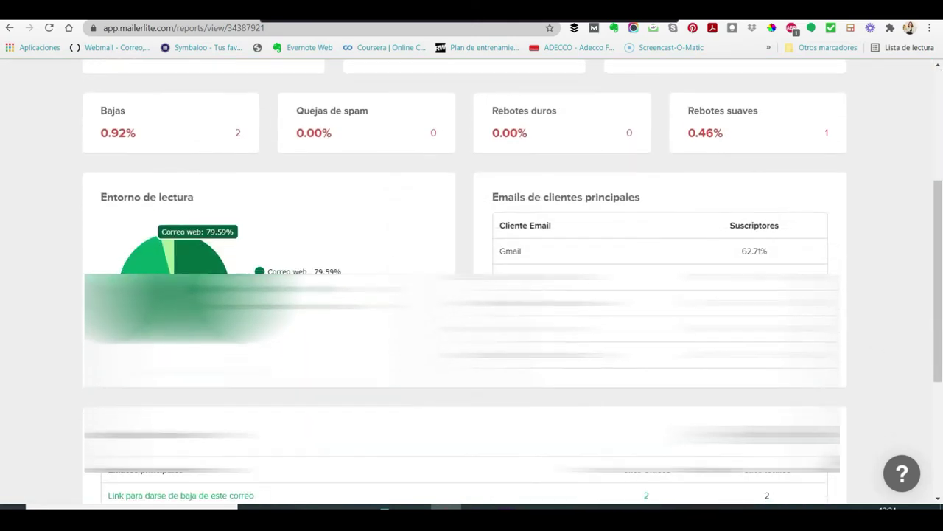
scroll(721, 199, down, 2)
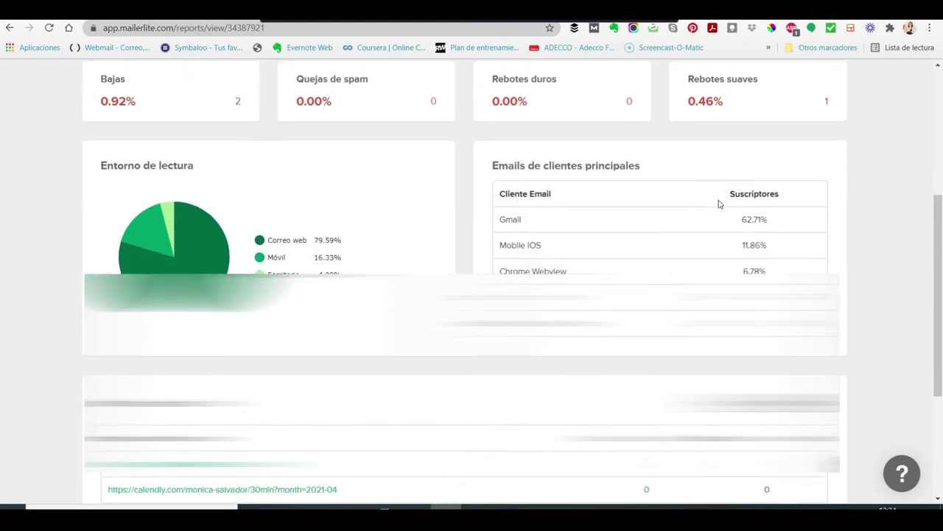
scroll(721, 205, down, 2)
scroll(715, 205, up, 4)
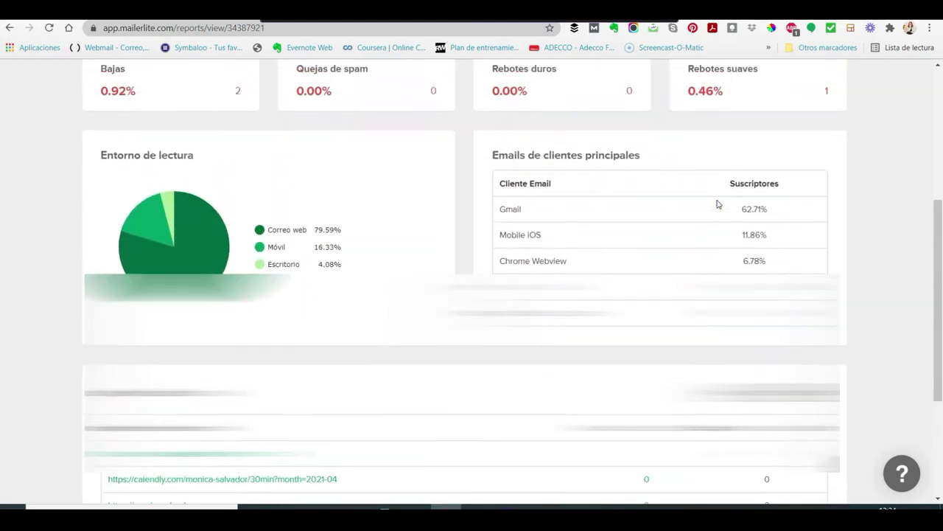
scroll(676, 226, down, 1)
scroll(663, 236, down, 1)
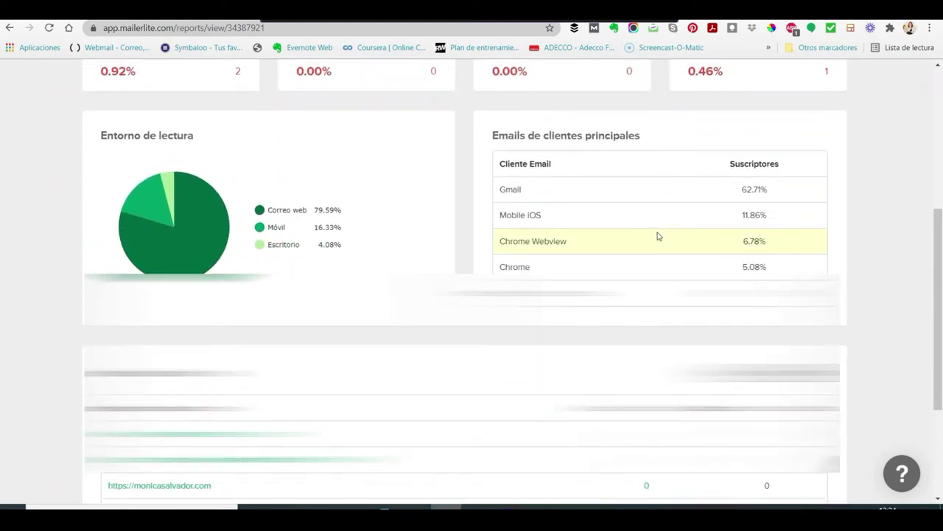
scroll(658, 236, down, 3)
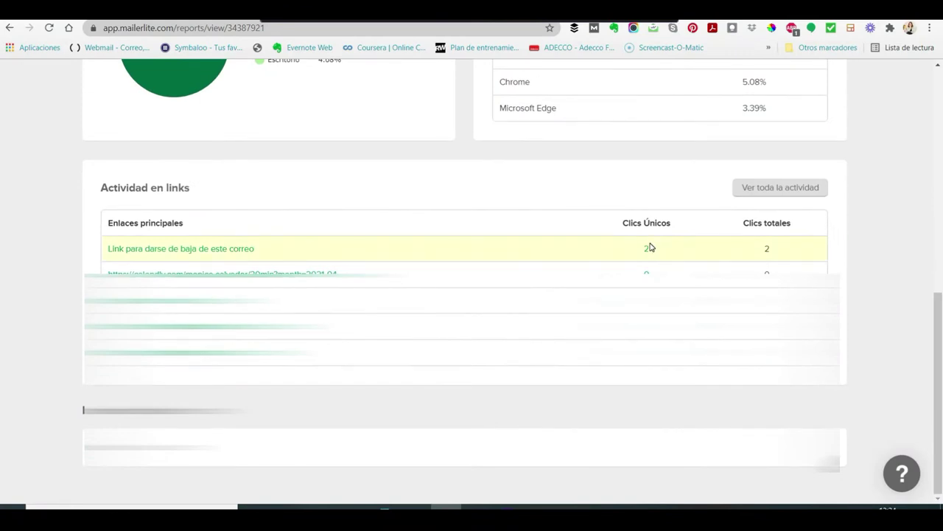
scroll(649, 246, up, 10)
Step: View the sent email of the Cámara de Comercio campaign and return to the sent campaigns list
click(262, 177)
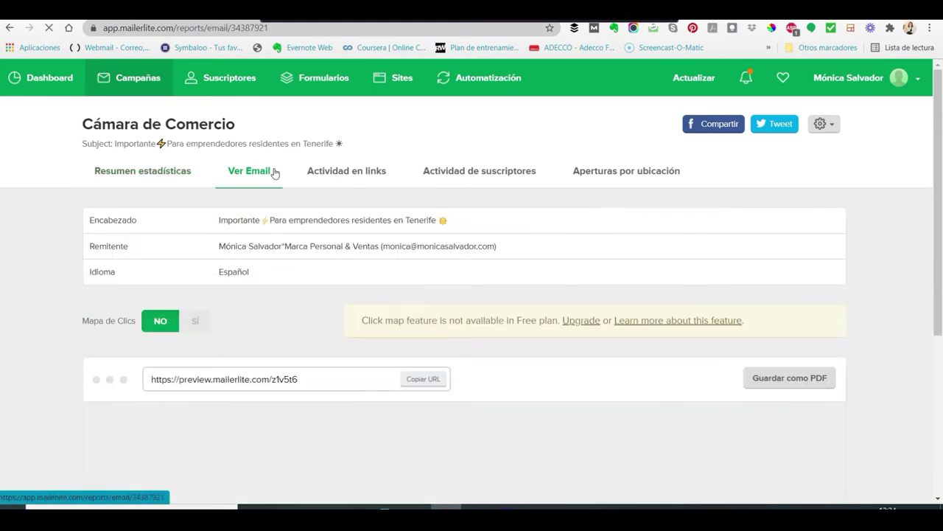
scroll(353, 219, down, 1)
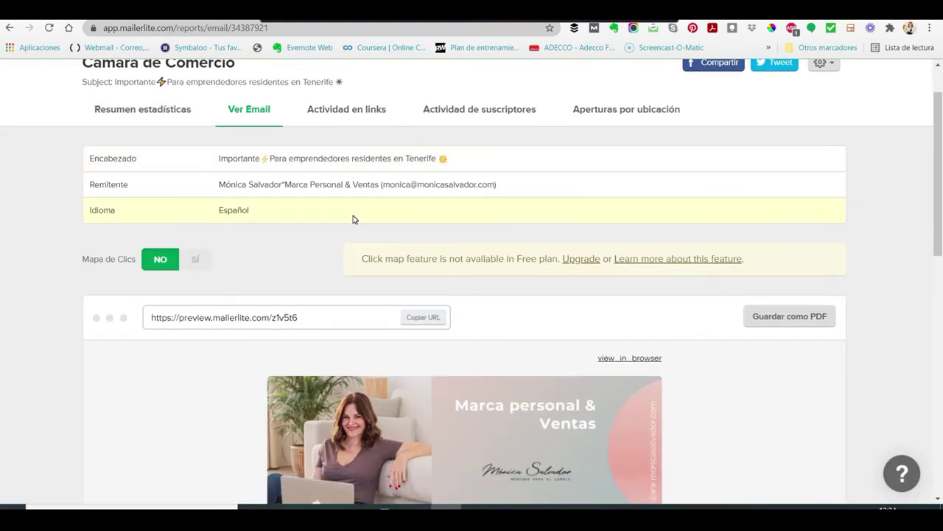
key(alt+Left)
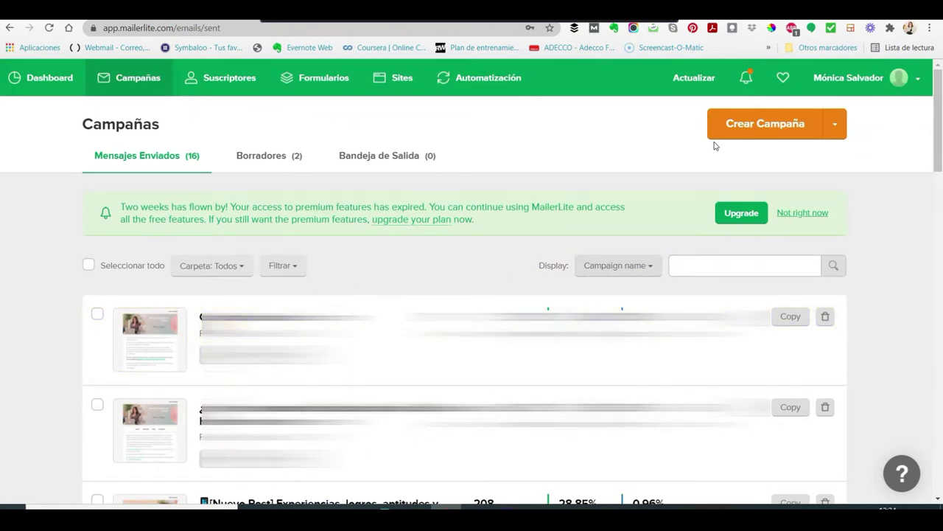
Step: Create a regular campaign named "mi camaña" with the subject "no te lo vas a creer" followed by the Name personalization field
click(788, 128)
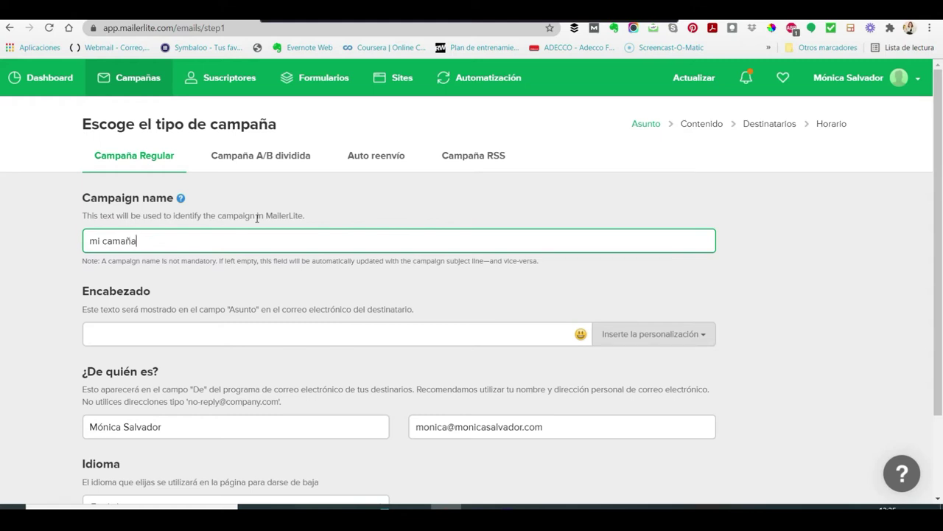
click(233, 325)
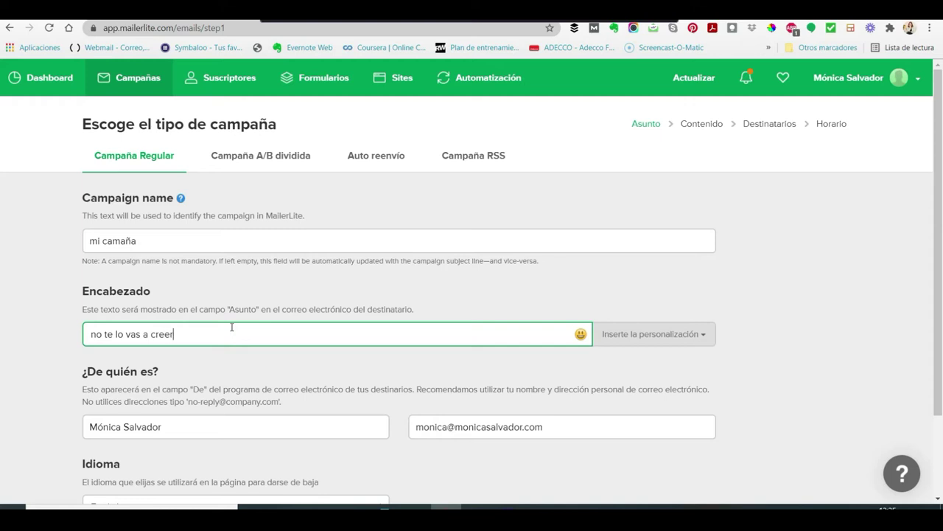
click(659, 335)
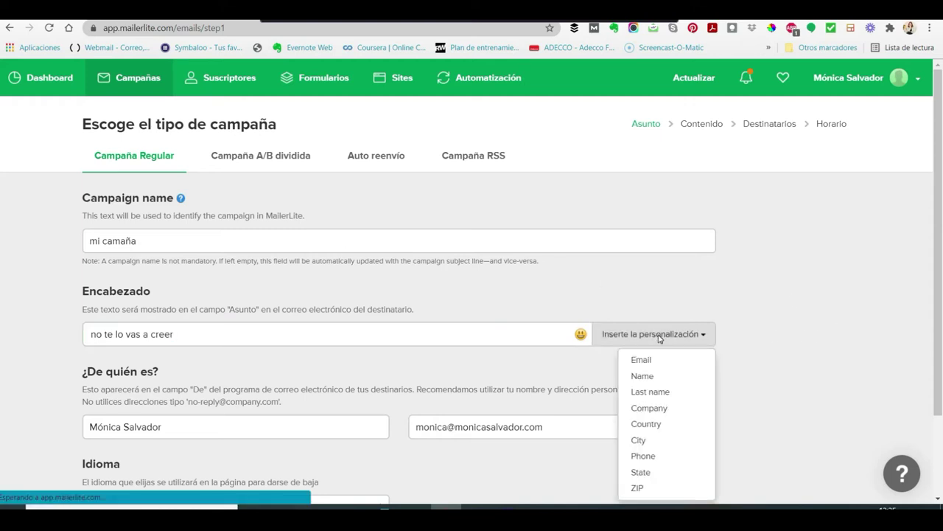
click(643, 375)
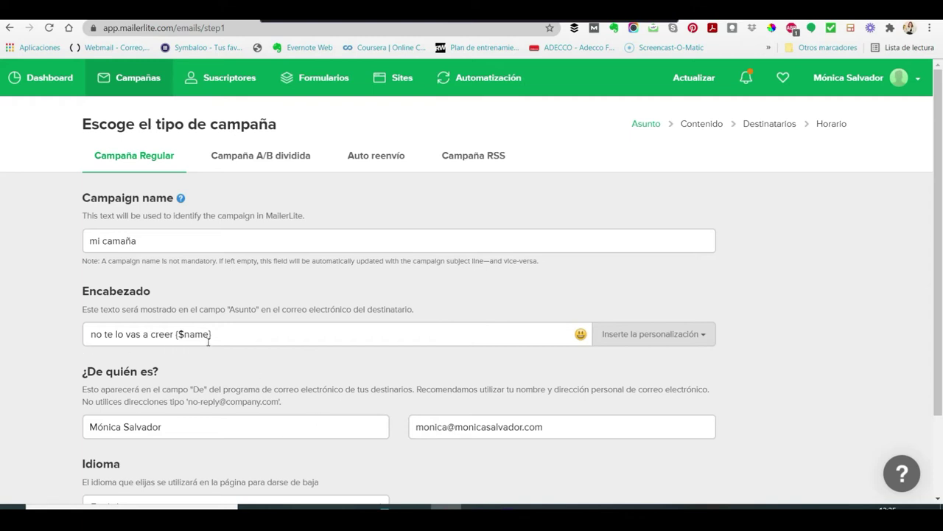
Step: Insert a face emoji at the end of the campaign subject and a footprints emoji at its beginning
click(581, 334)
click(397, 369)
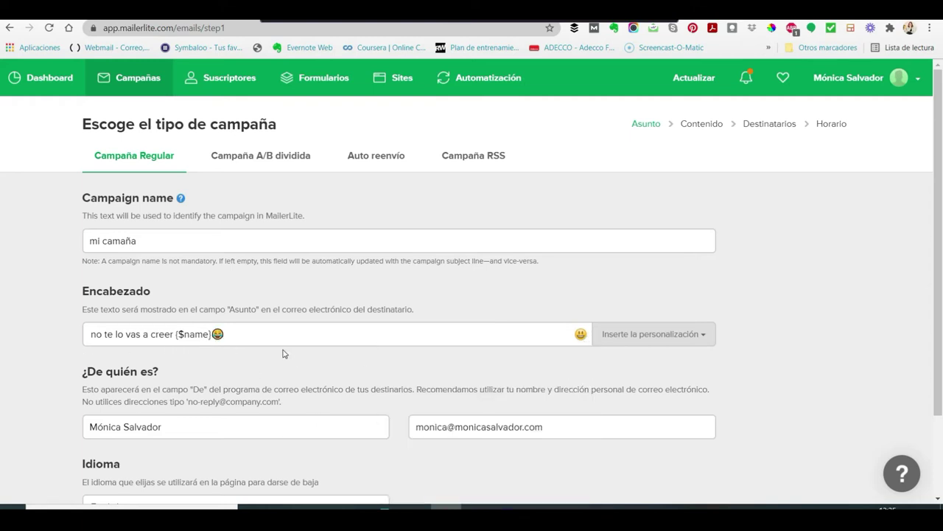
click(92, 333)
click(620, 343)
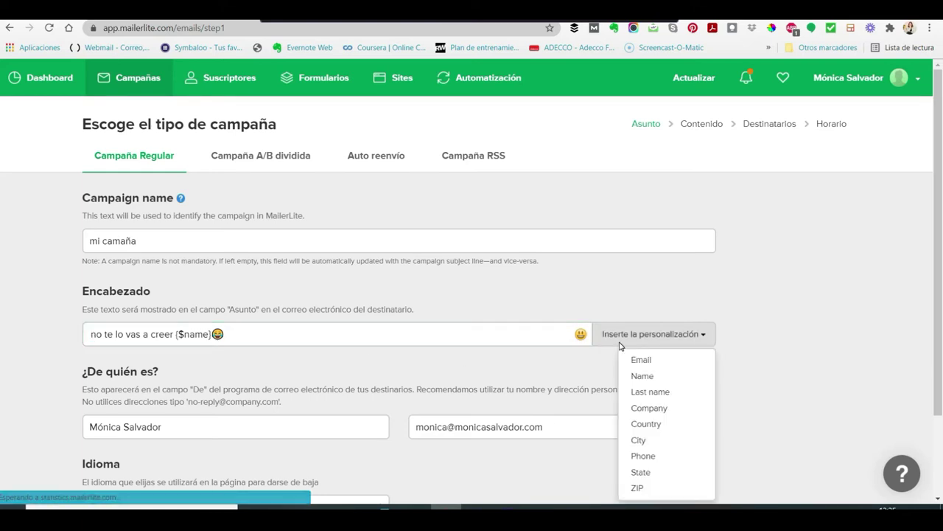
click(580, 336)
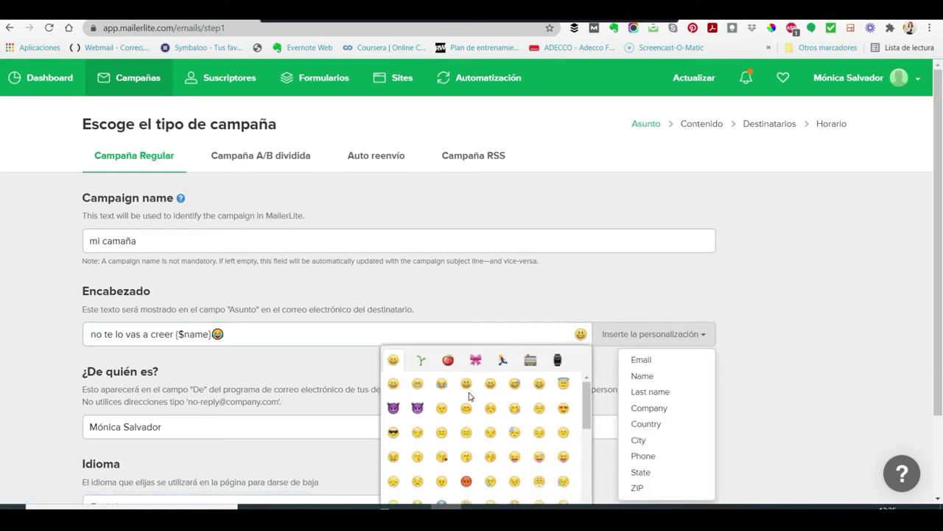
scroll(469, 398, down, 5)
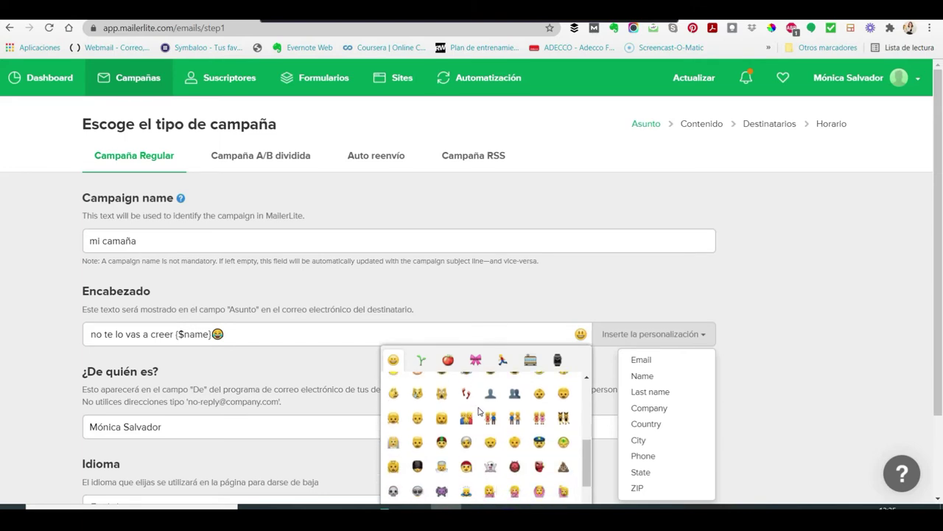
click(467, 396)
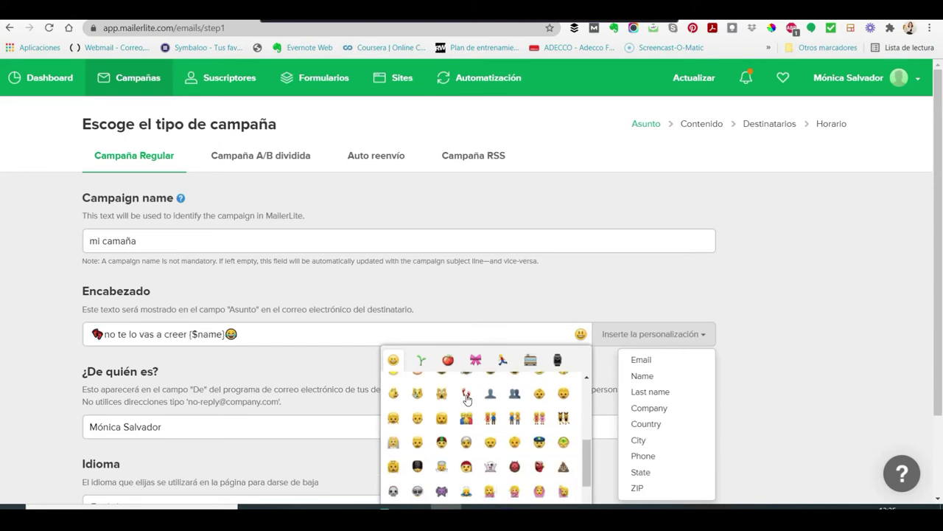
Step: Extend the sender name with the personal brand and "ventas" wording, choose the unsubscribe page language, and continue to the campaign content
click(230, 427)
scroll(357, 386, down, 2)
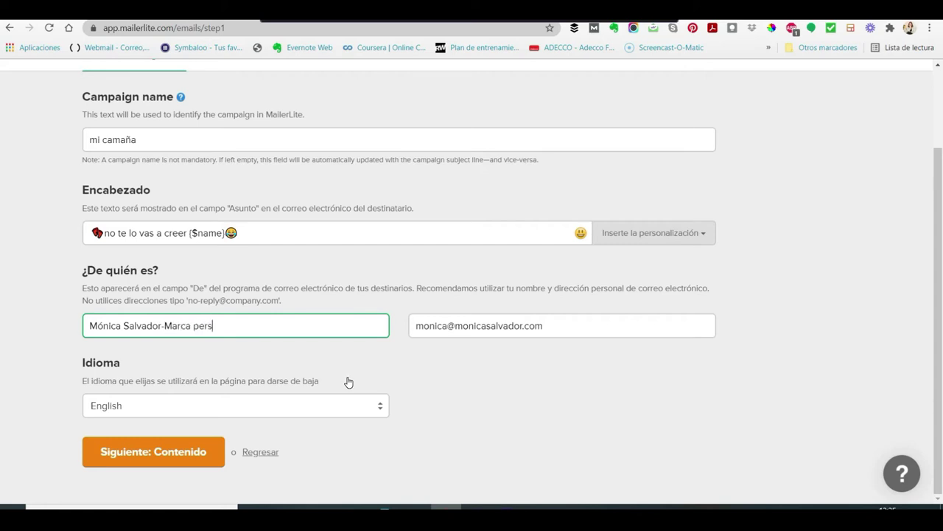
text(ventas)
click(300, 408)
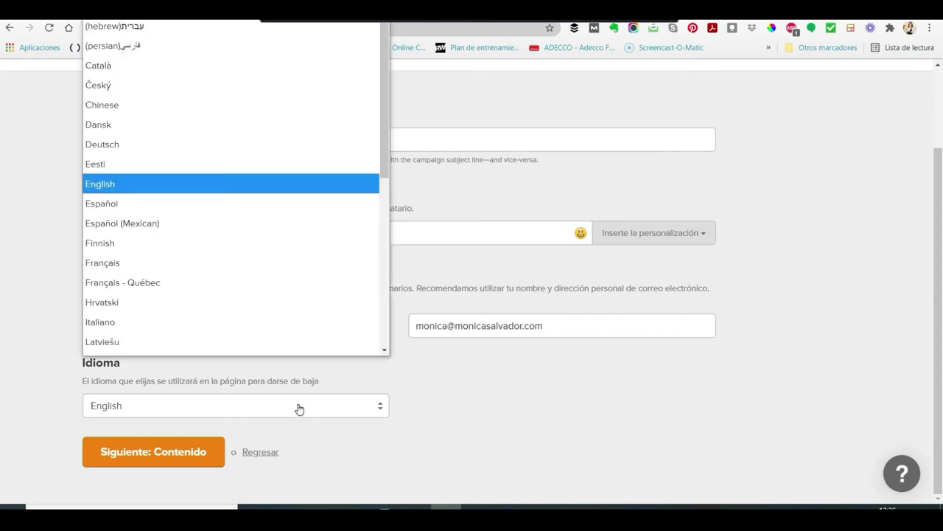
click(202, 187)
click(151, 451)
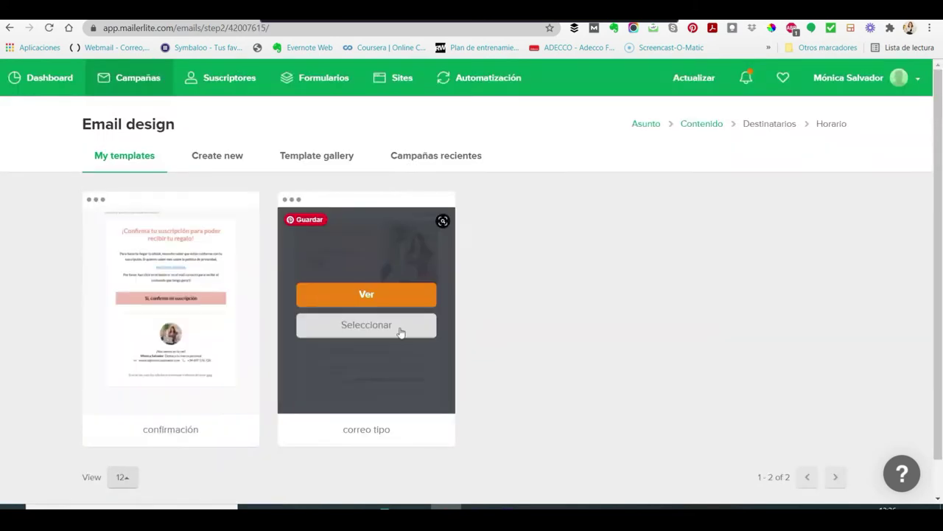
Step: Look over the saved templates and new design options, and start a new email with the Drag & drop editor
mouse_move(404, 332)
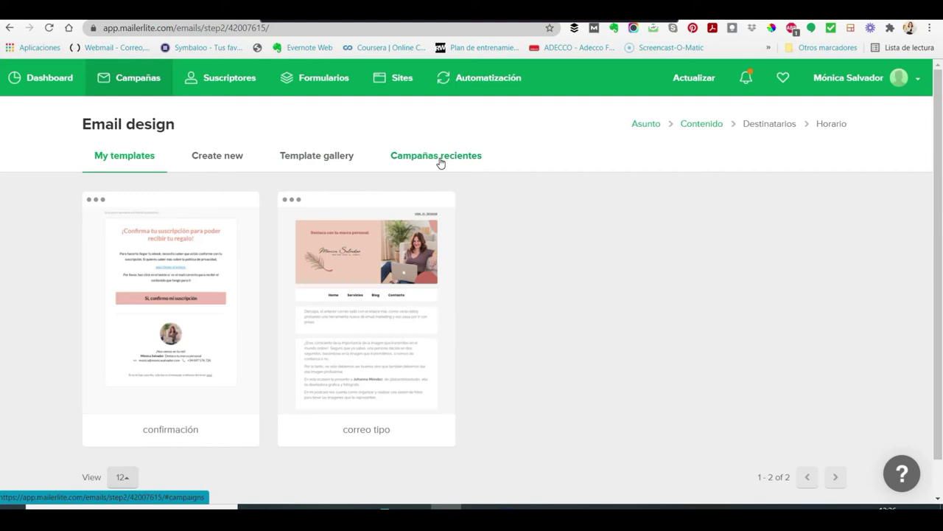
click(220, 157)
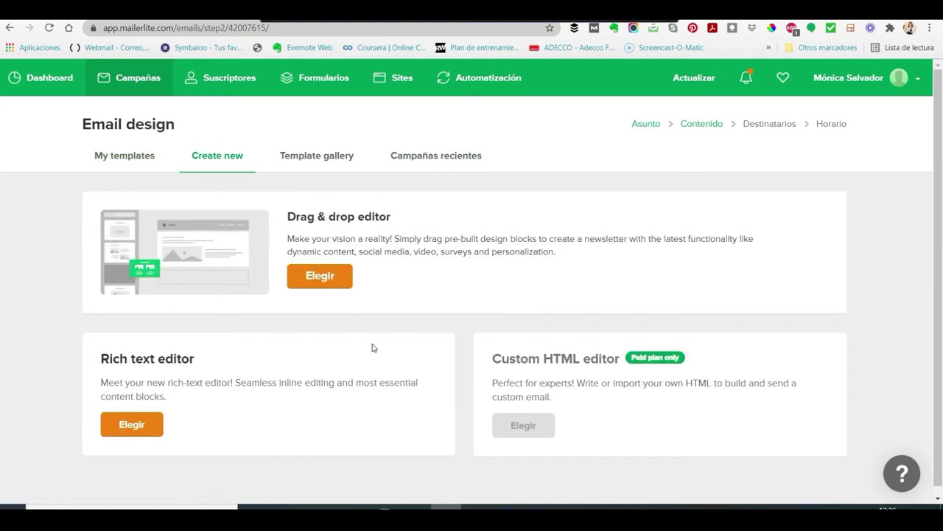
scroll(365, 324, down, 1)
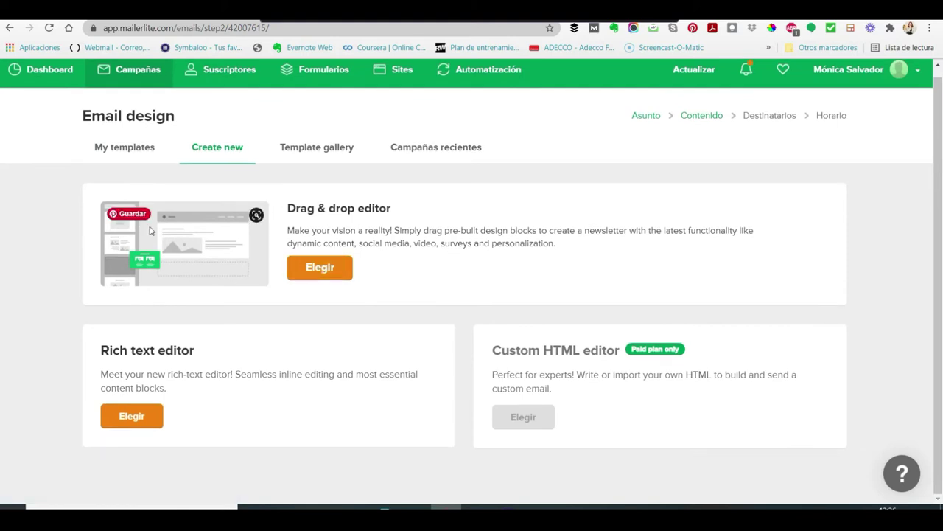
click(320, 268)
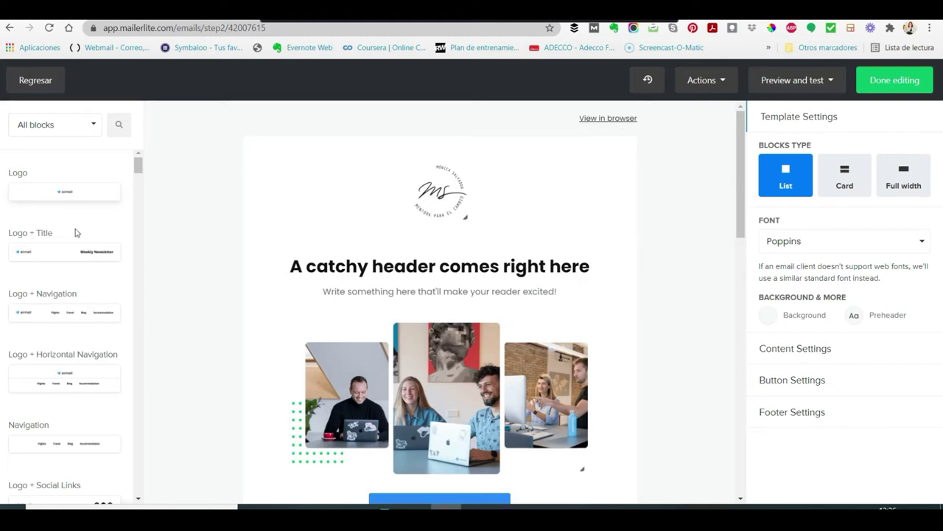
Step: Replace the logo block at the top of the email with a Logo + Title block headed "noticias de marketing y ventas"
drag(79, 254, 485, 211)
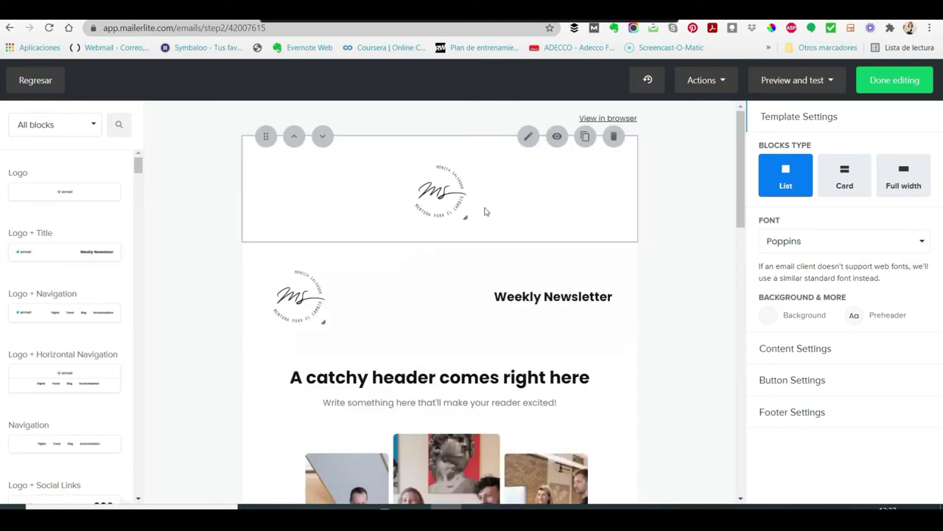
click(613, 137)
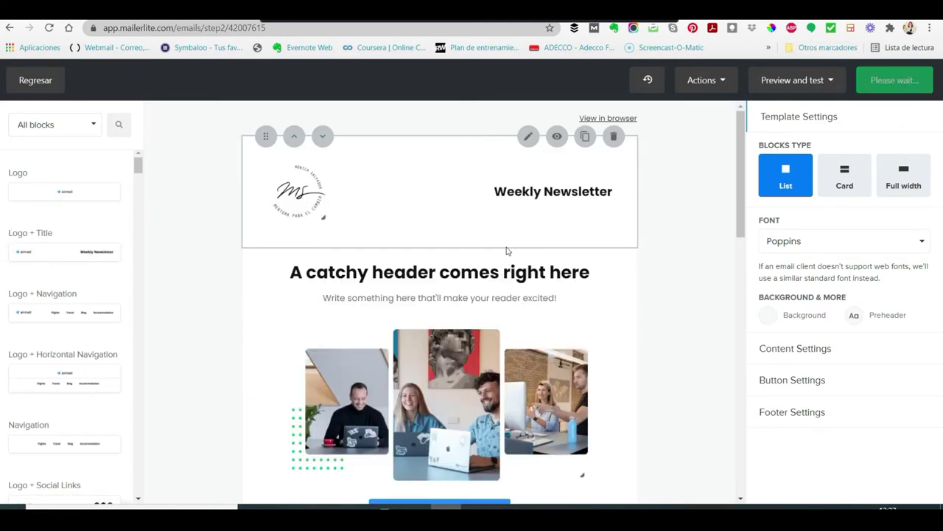
click(514, 195)
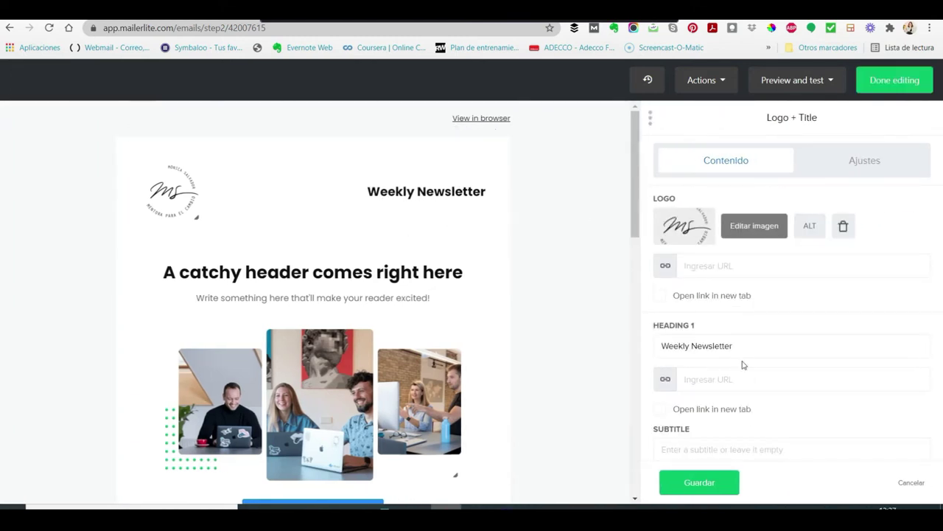
drag(737, 345, 623, 346)
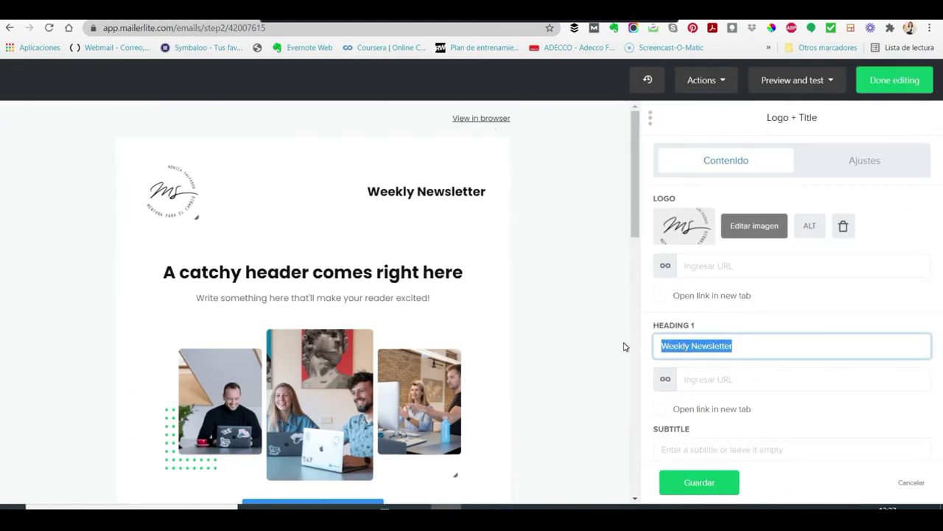
text(noticias)
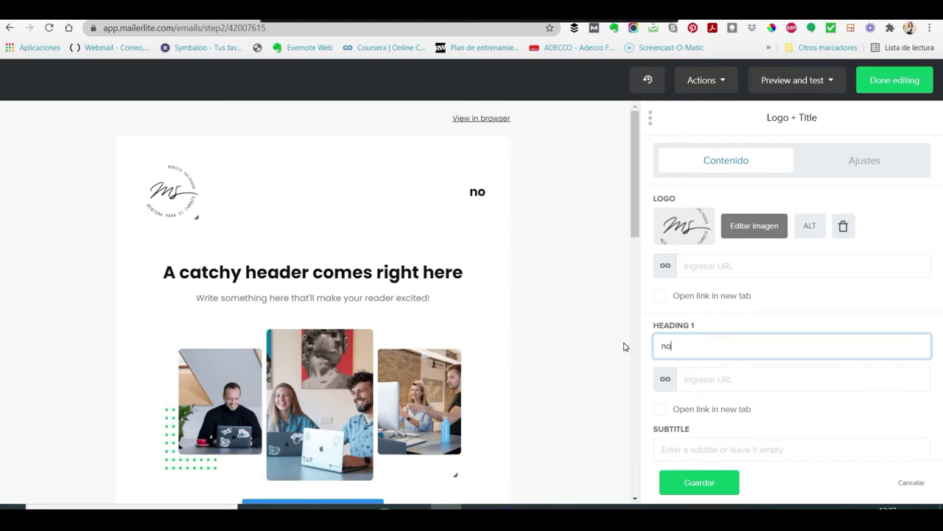
key(BackSpace)
key(BackSpace)
key(BackSpace)
text(cias de marke)
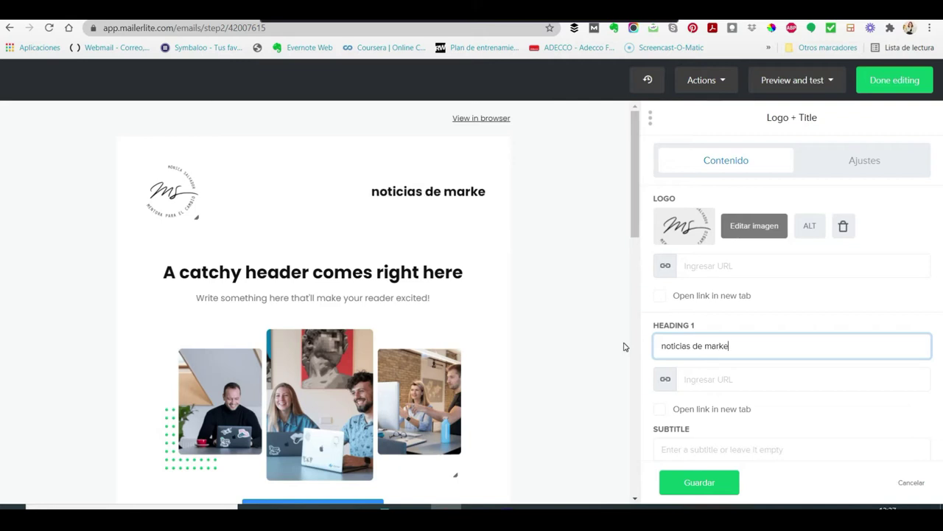
text(ting y )
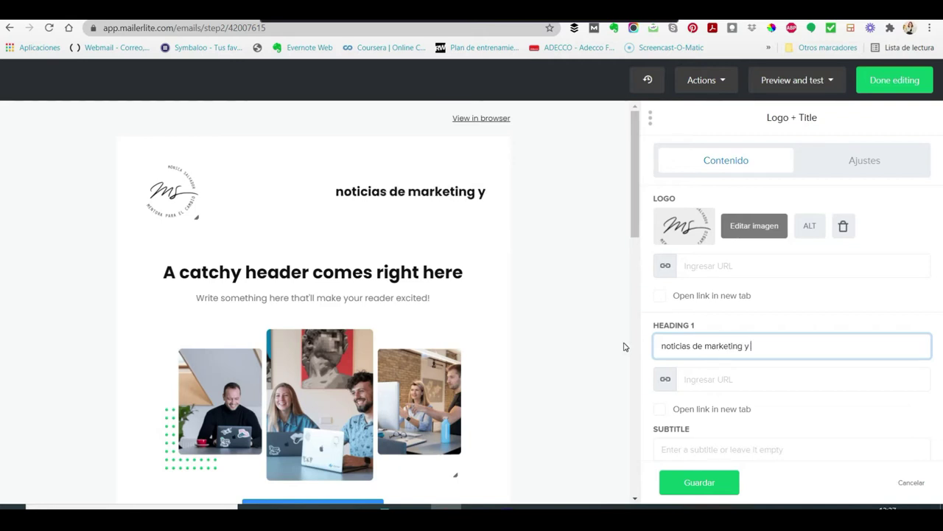
text(ventas)
click(711, 483)
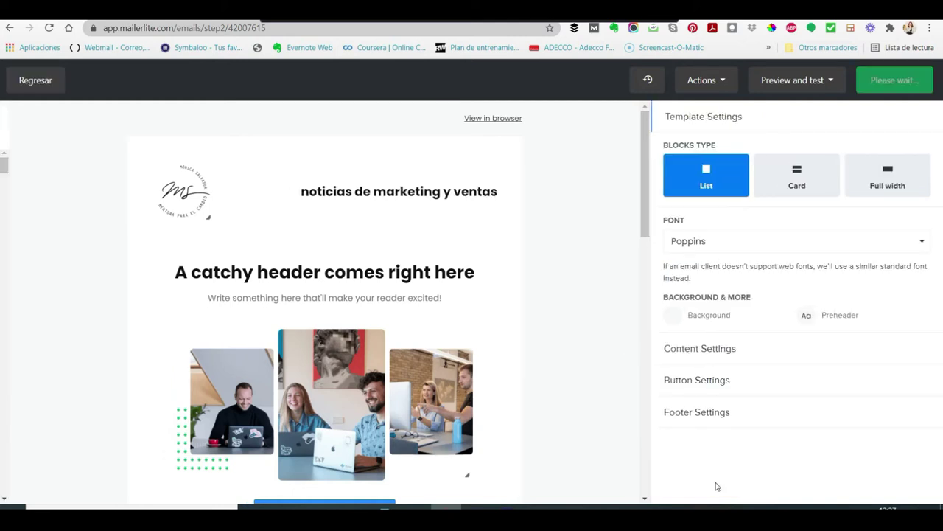
Step: Change the font color of the "noticias de marketing y ventas" heading to dark orange #d35400 and save it
click(560, 188)
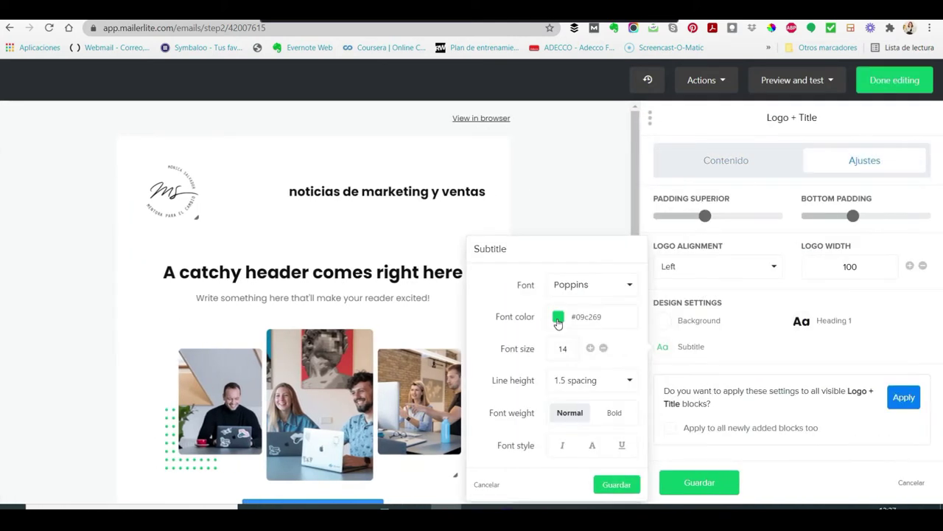
click(558, 317)
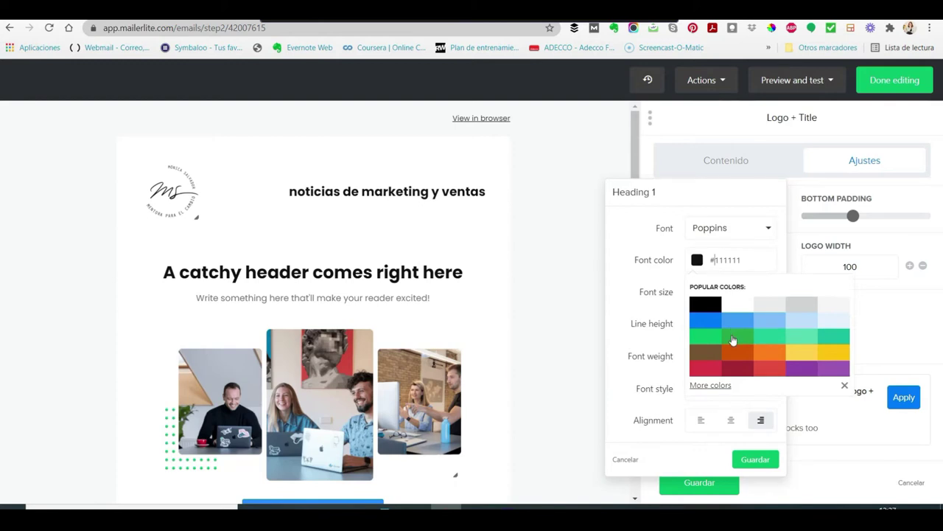
click(732, 338)
click(732, 358)
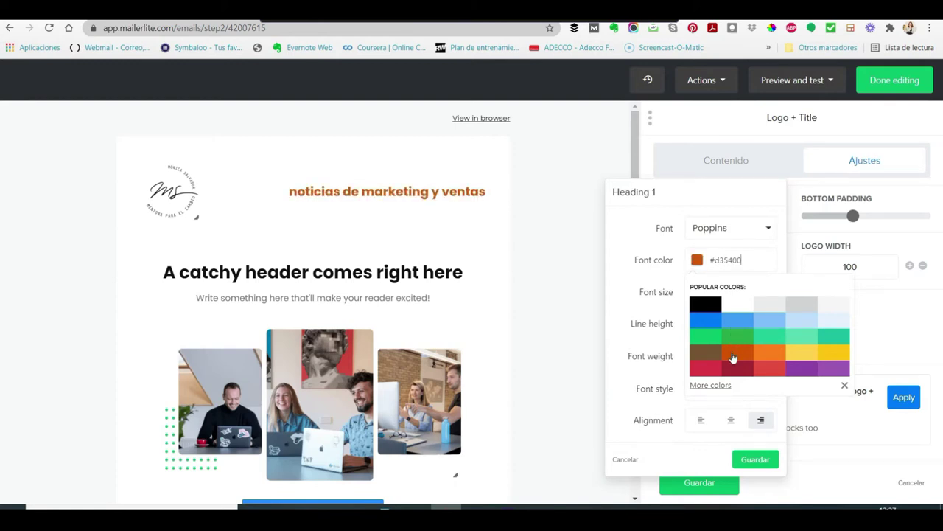
click(755, 459)
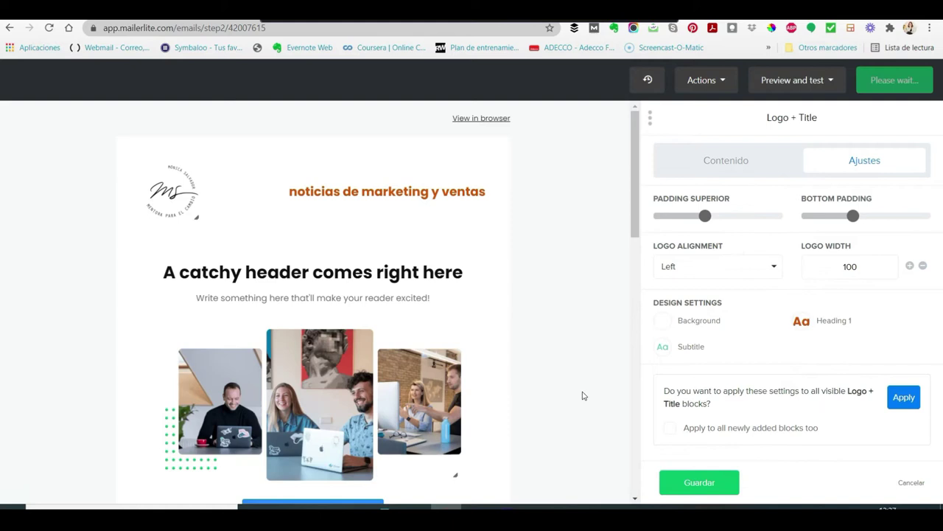
Step: Delete the "A catchy header comes right here" title block, then view the text block's content and save it
click(353, 255)
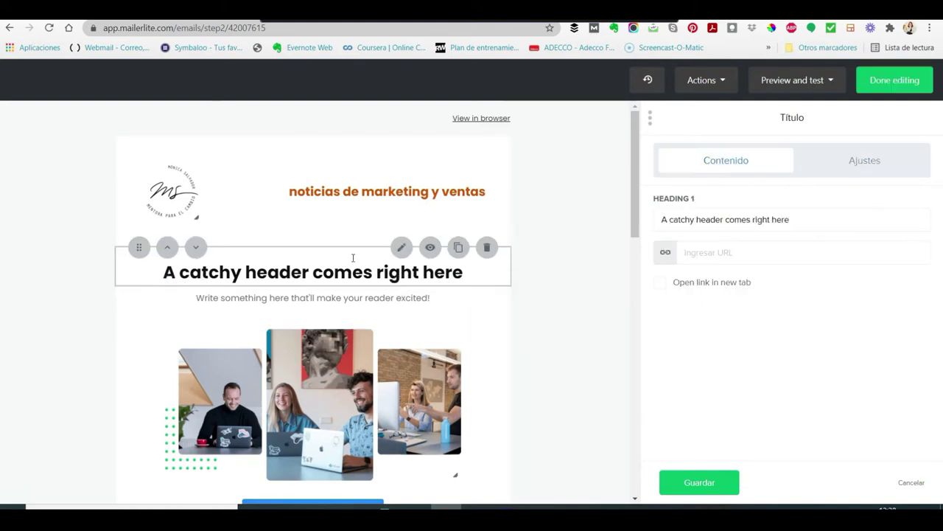
click(487, 247)
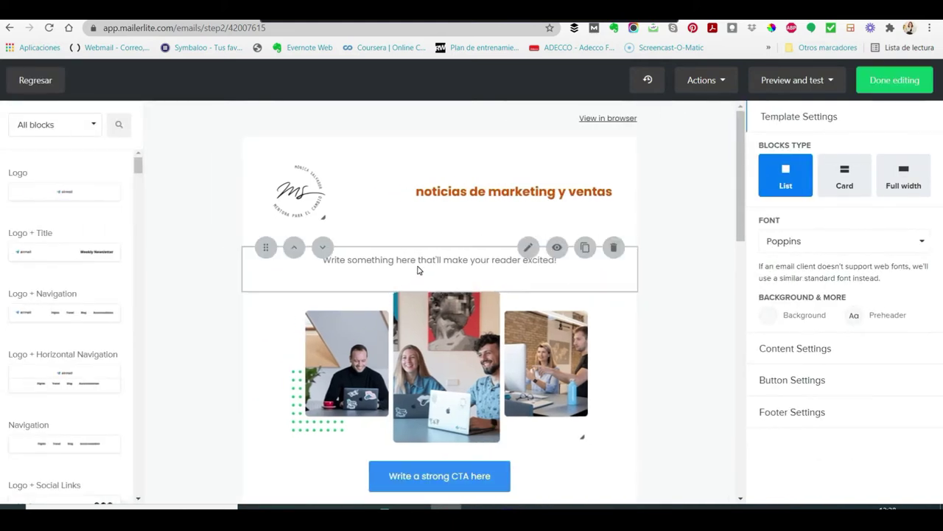
click(418, 269)
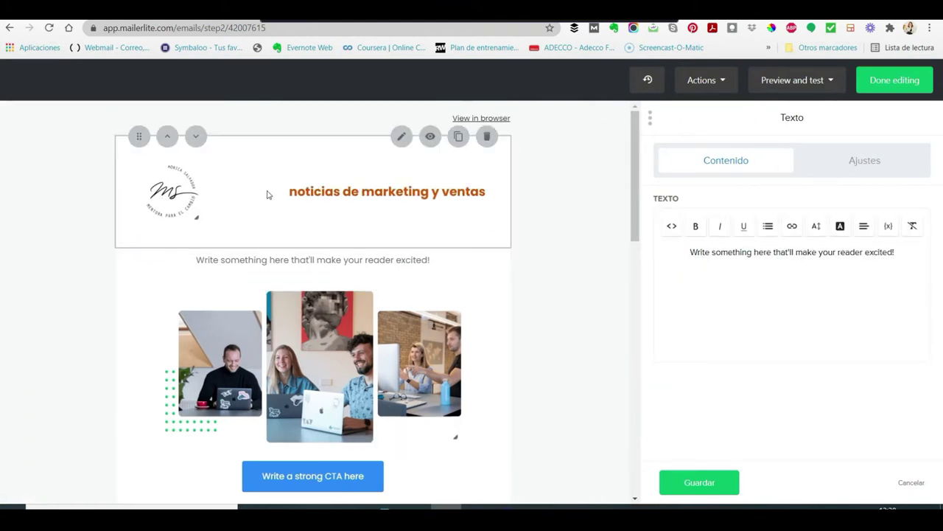
click(670, 486)
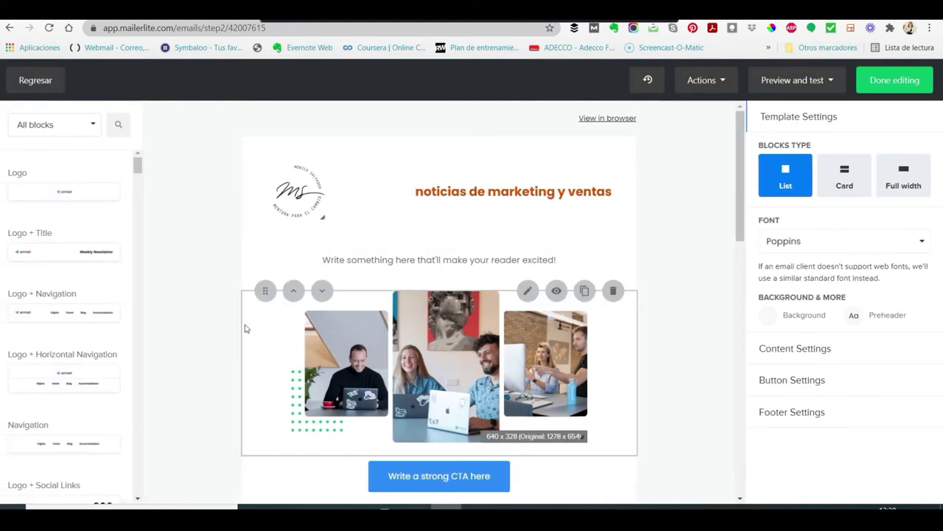
Step: Add a Links block to the email between the intro text and the team photos
scroll(79, 380, down, 5)
scroll(95, 329, up, 2)
drag(101, 319, 443, 341)
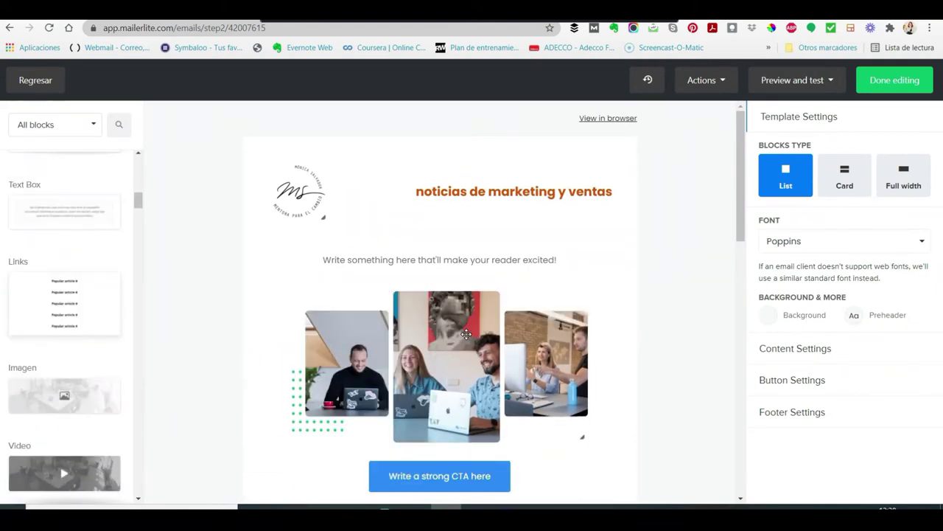
Step: Insert a Highlight Article block directly below the list of popular article links
scroll(44, 413, down, 5)
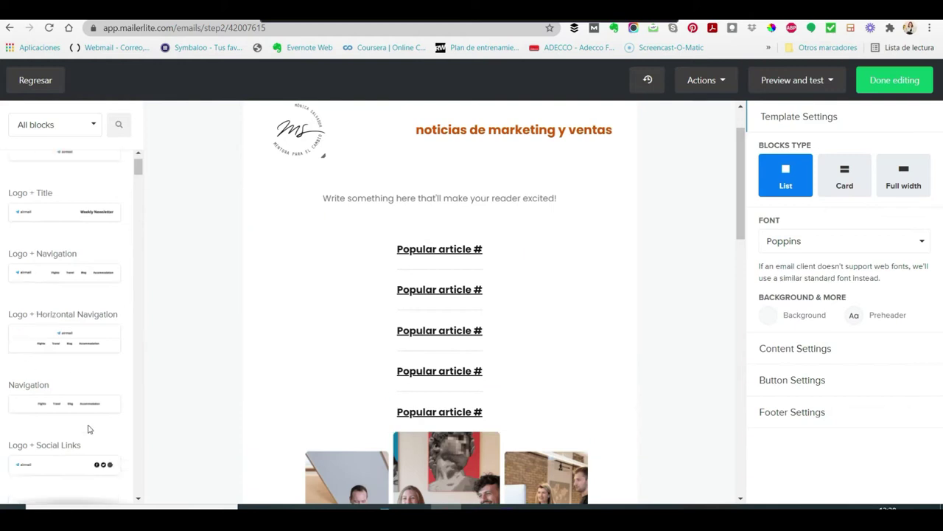
scroll(75, 394, down, 8)
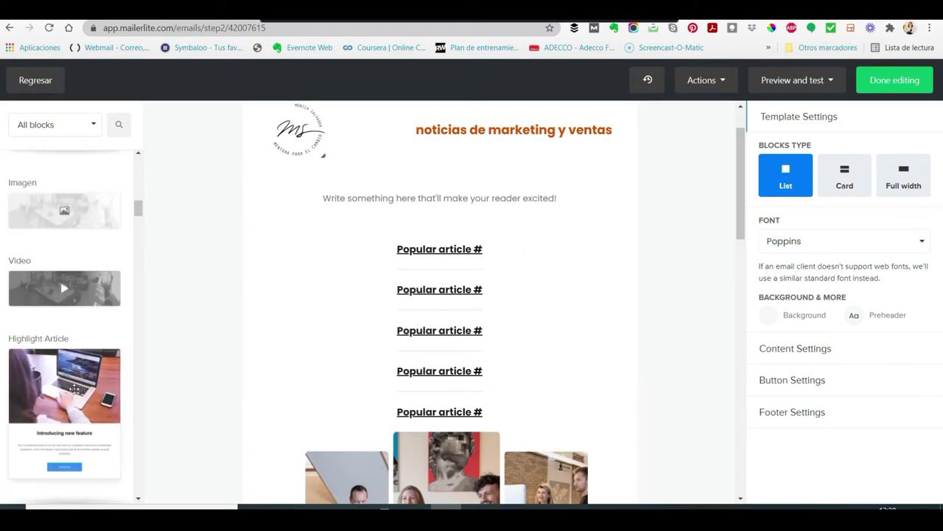
scroll(75, 385, down, 2)
drag(89, 272, 428, 385)
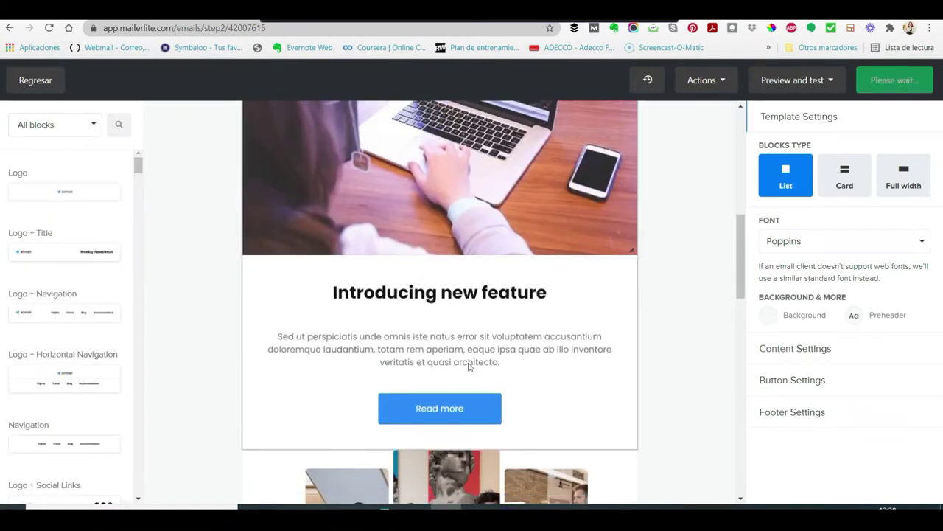
Step: Replace the Highlight Article image with the "Taller + pdf ejercicios + plantilla canvas" banner from the file manager
click(437, 293)
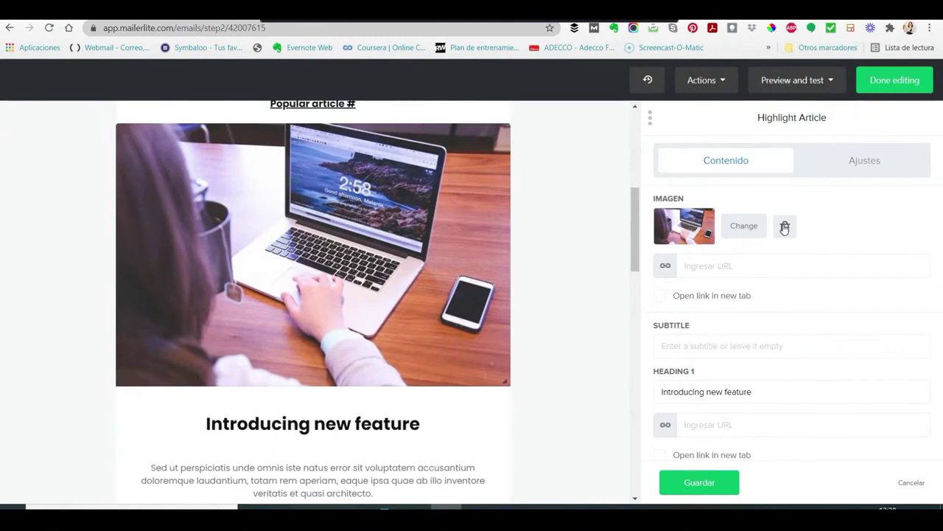
click(783, 229)
click(742, 226)
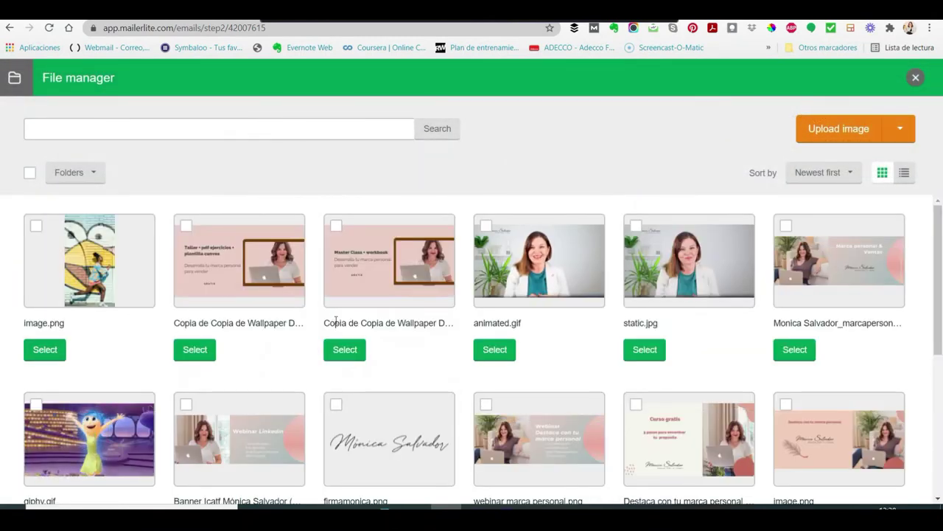
click(249, 285)
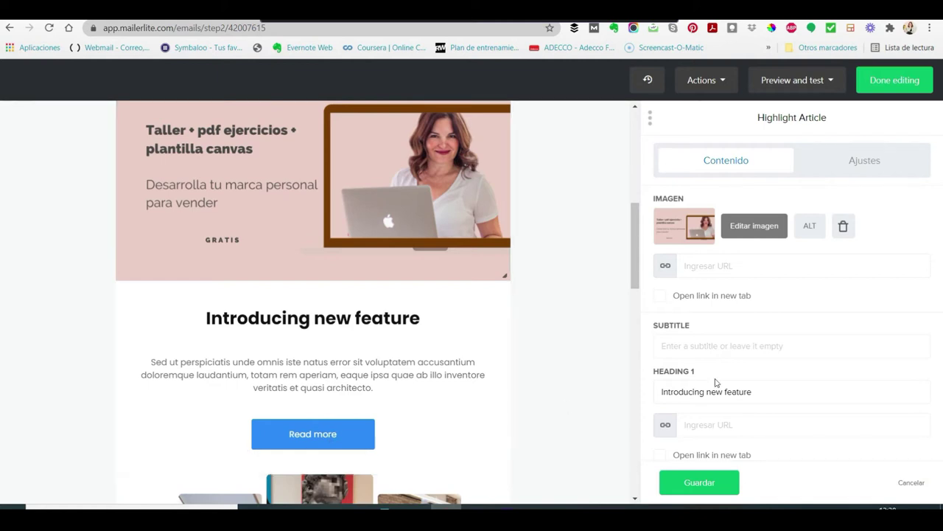
Step: Change the Highlight Article button text to "quiero el curso" and look at its empty link field
click(368, 440)
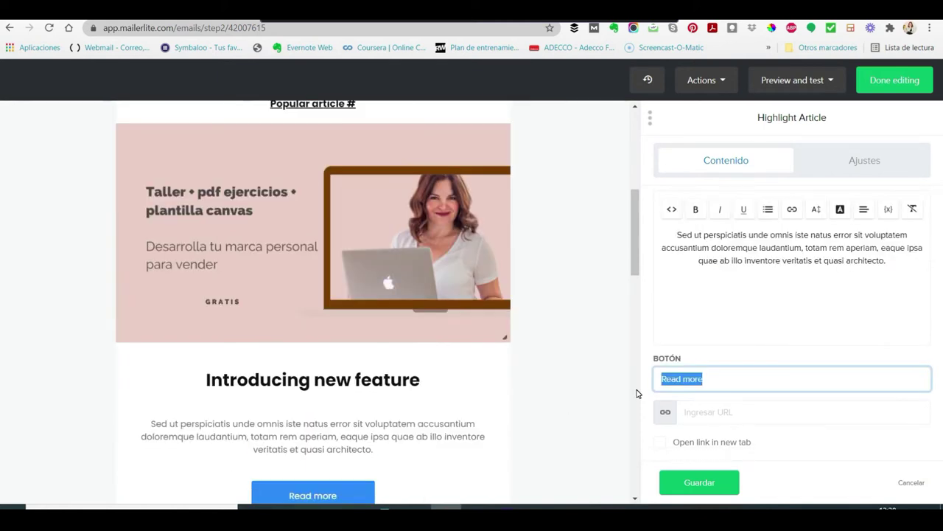
key(BackSpace)
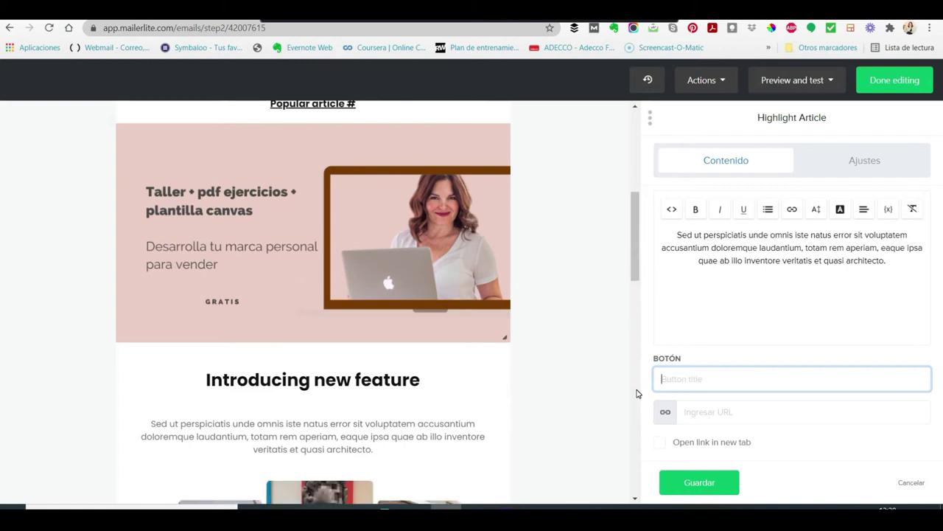
text(quier o el curso)
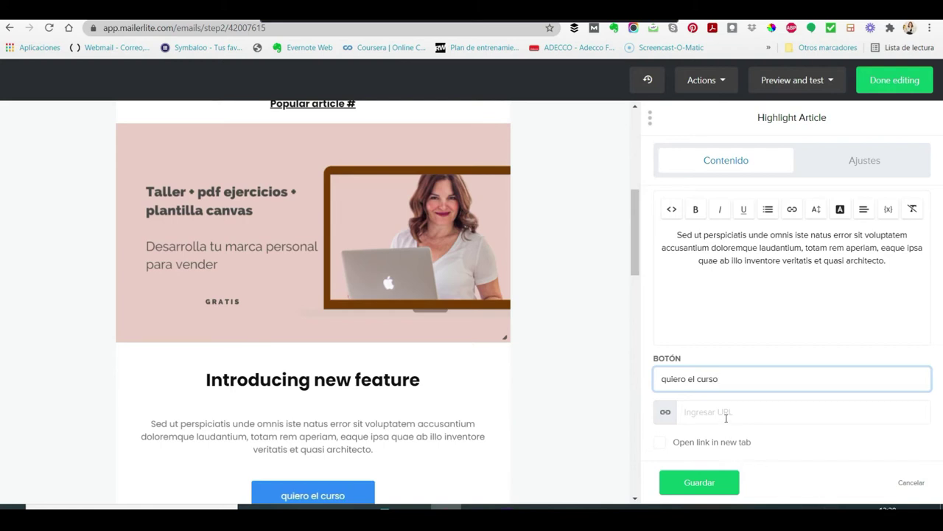
click(726, 416)
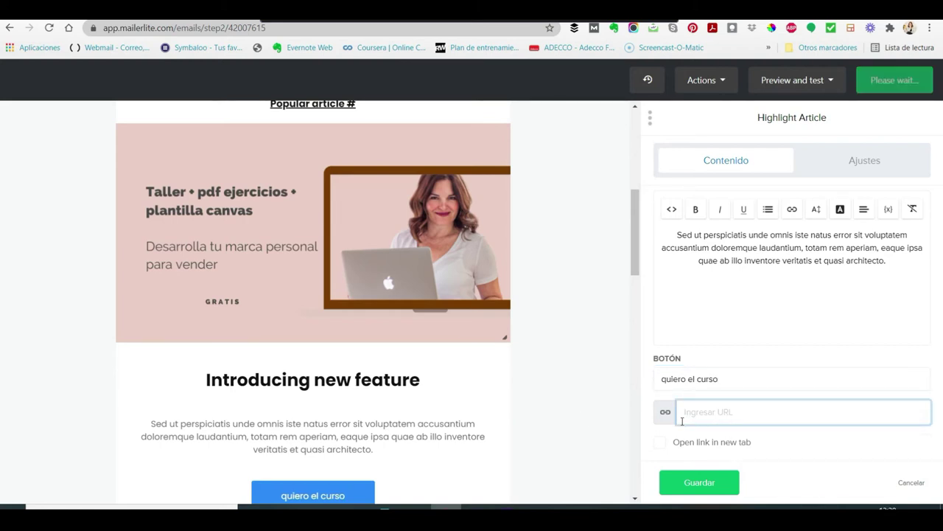
scroll(426, 417, down, 2)
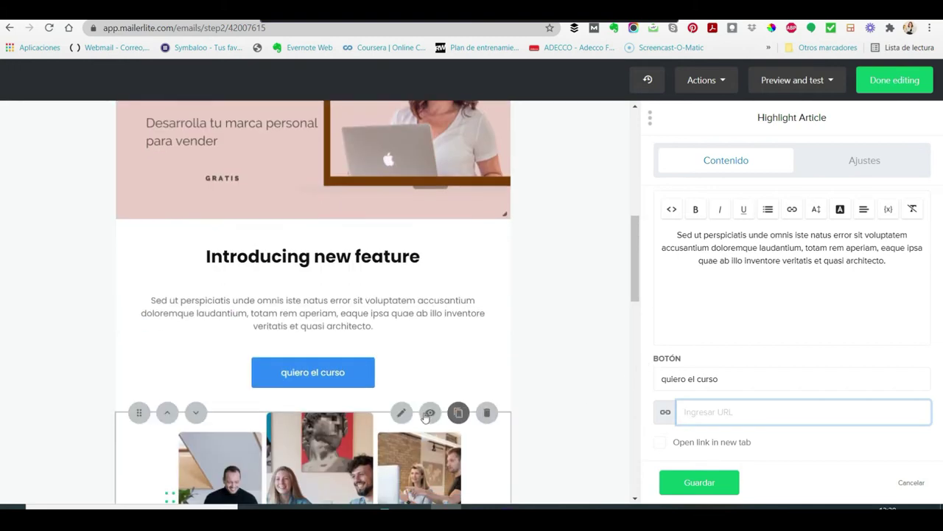
scroll(736, 300, up, 2)
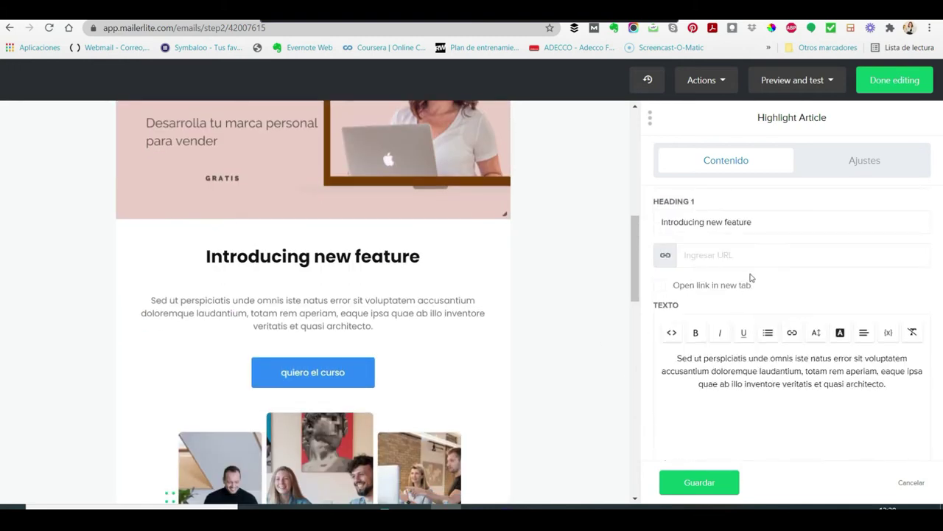
Step: Try the alignment and style options for the "quiero el curso" button, keeping it centered with the outlined style
click(871, 165)
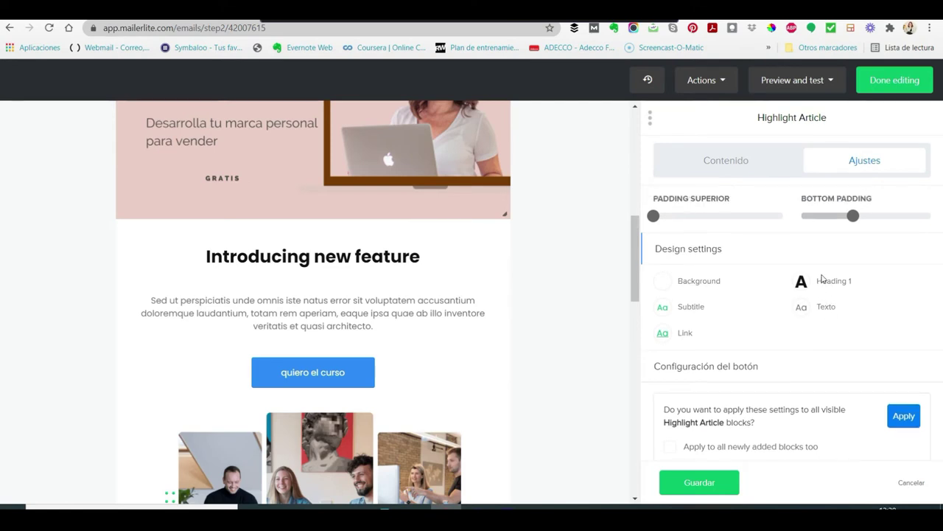
click(693, 353)
click(686, 318)
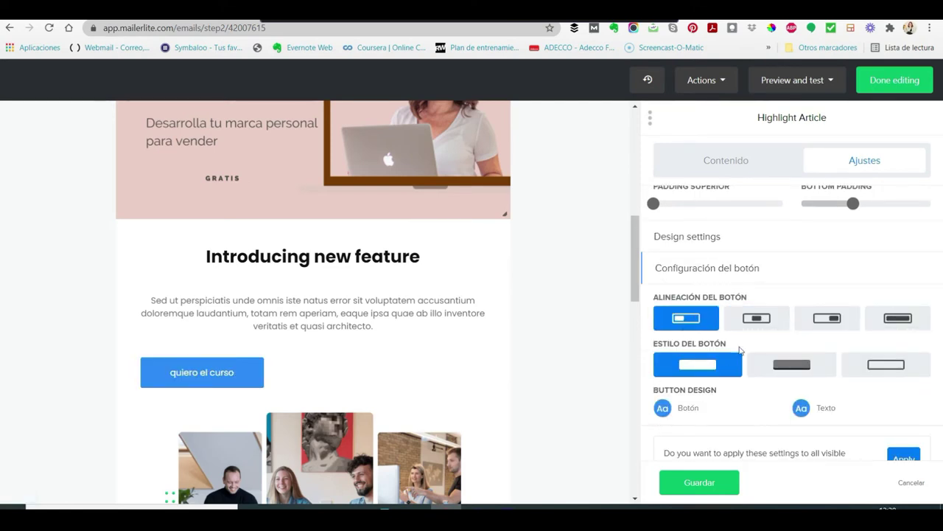
click(757, 319)
click(793, 376)
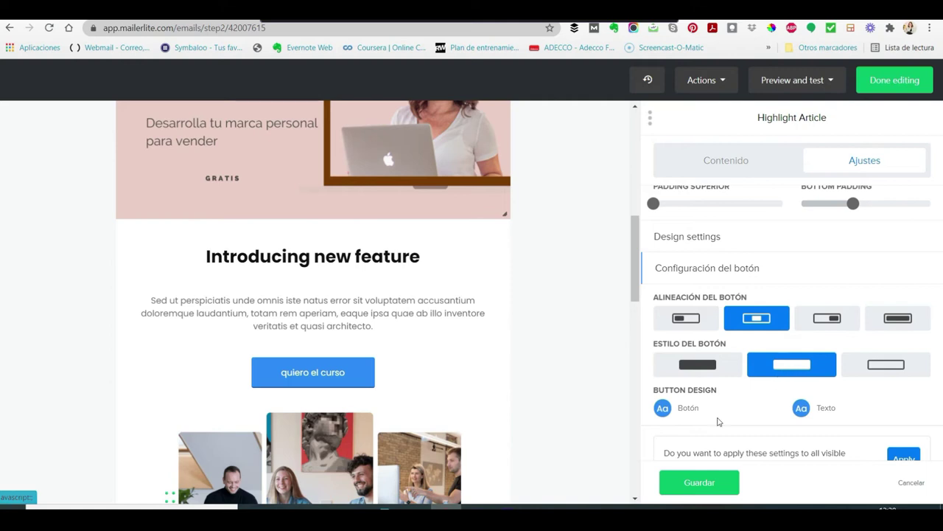
click(696, 372)
click(883, 366)
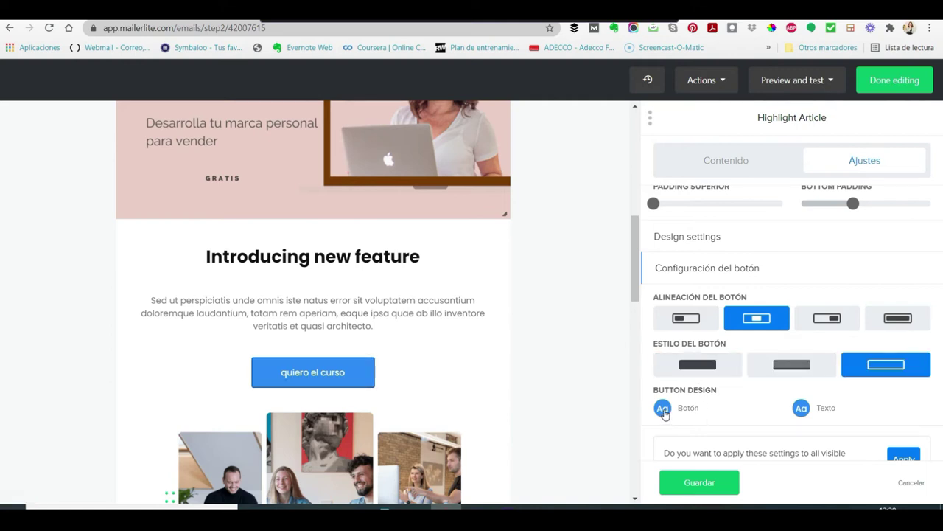
Step: Set the background color of the "quiero el curso" button to red from the popular colors
click(663, 407)
click(577, 317)
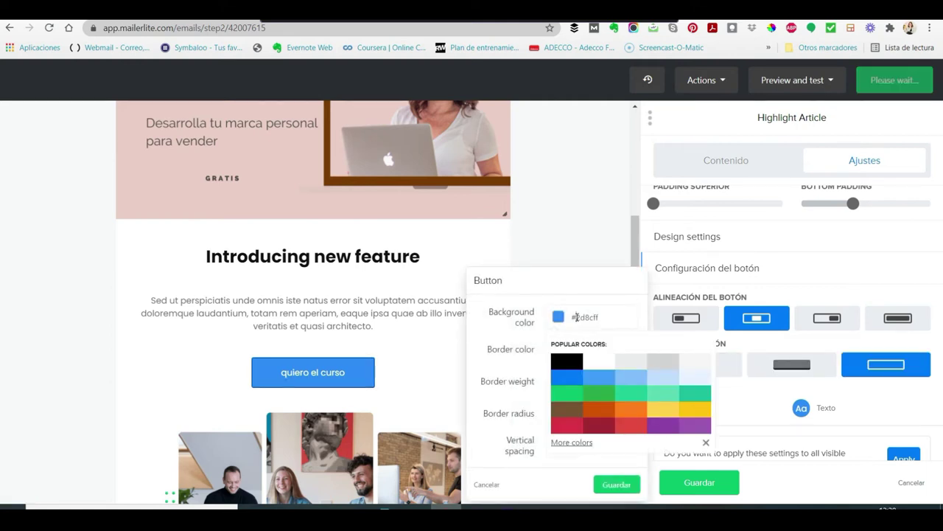
click(568, 412)
Step: Increase the "quiero el curso" button's font size to 20 and save the text design
click(802, 408)
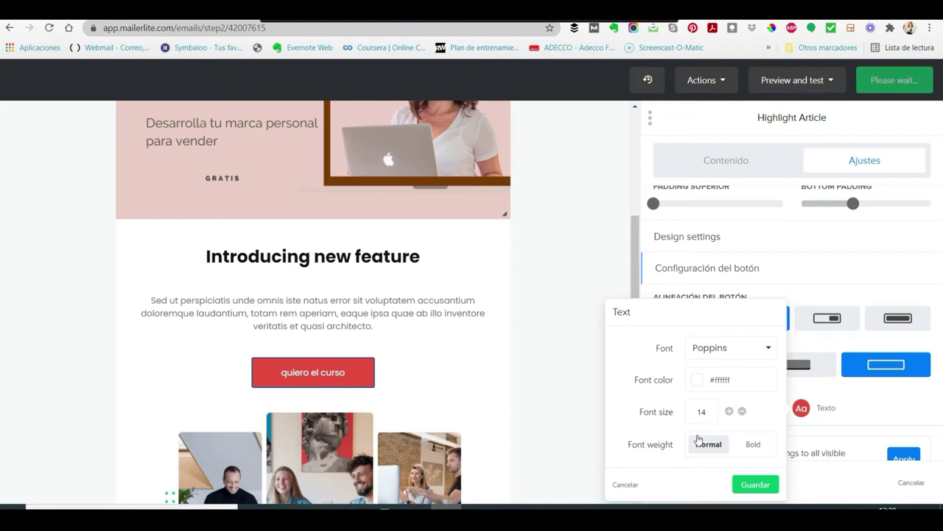
click(730, 411)
click(730, 411)
click(731, 411)
click(730, 412)
click(730, 411)
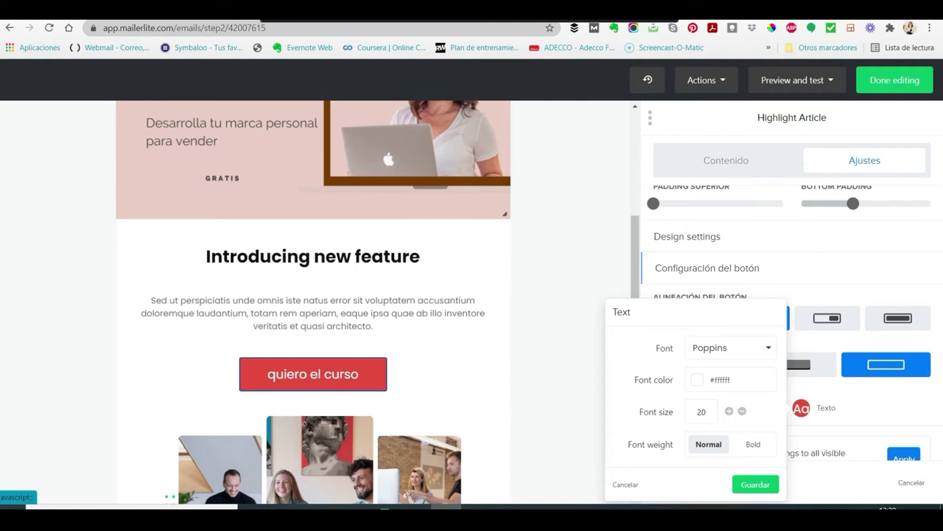
click(755, 483)
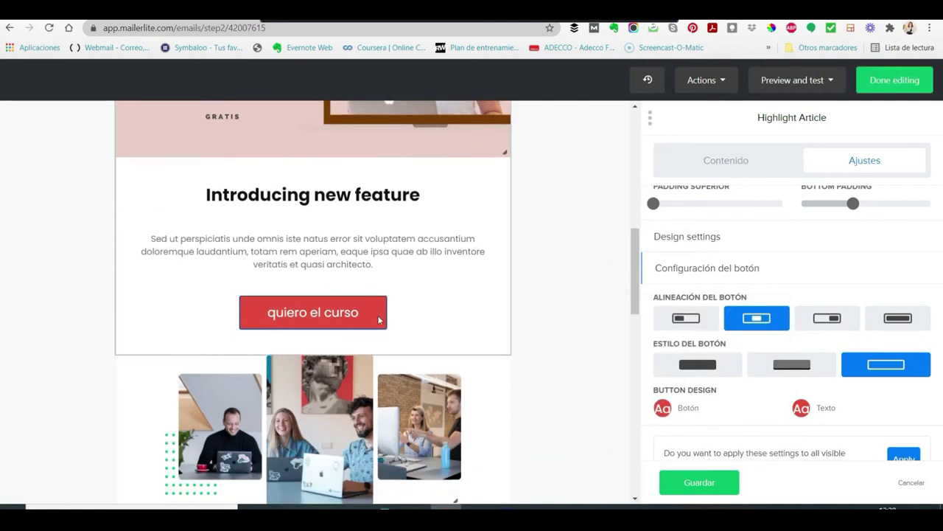
Step: Delete the team photo collage block directly below the "quiero el curso" button
scroll(378, 317, up, 8)
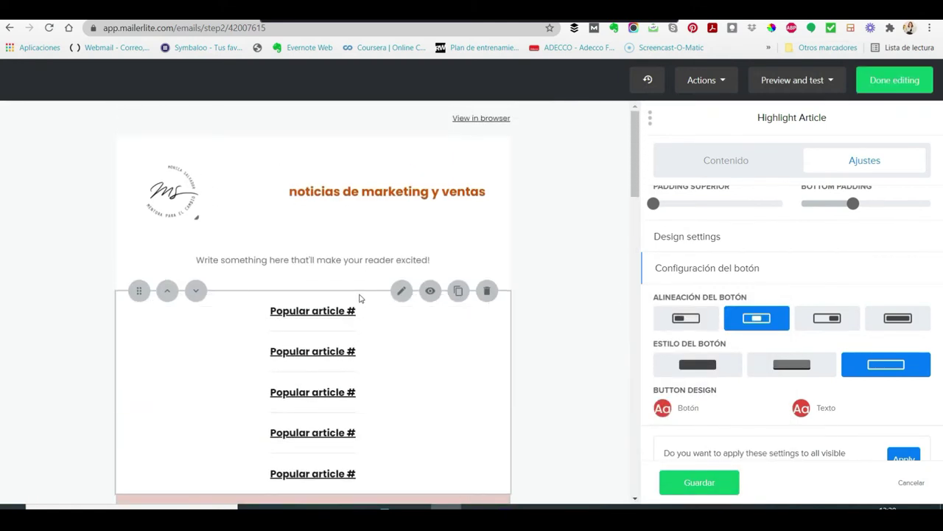
scroll(361, 298, down, 10)
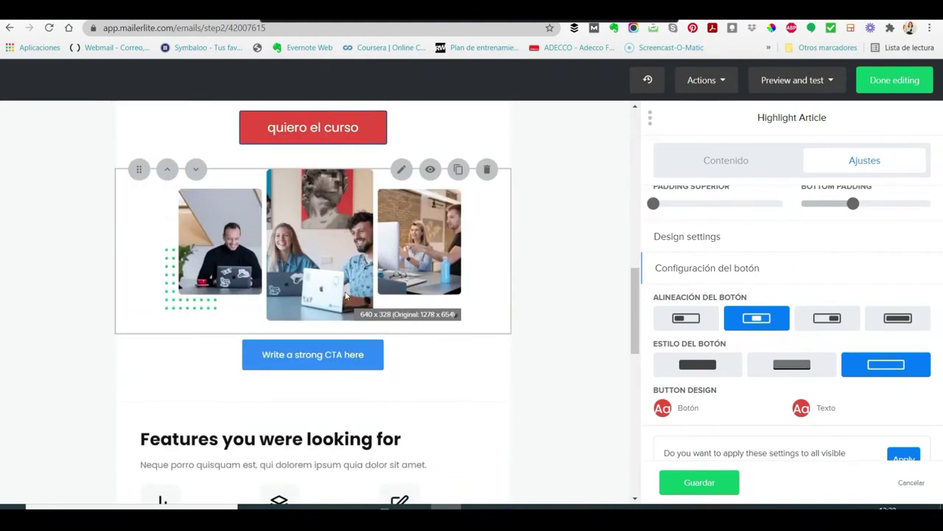
click(487, 169)
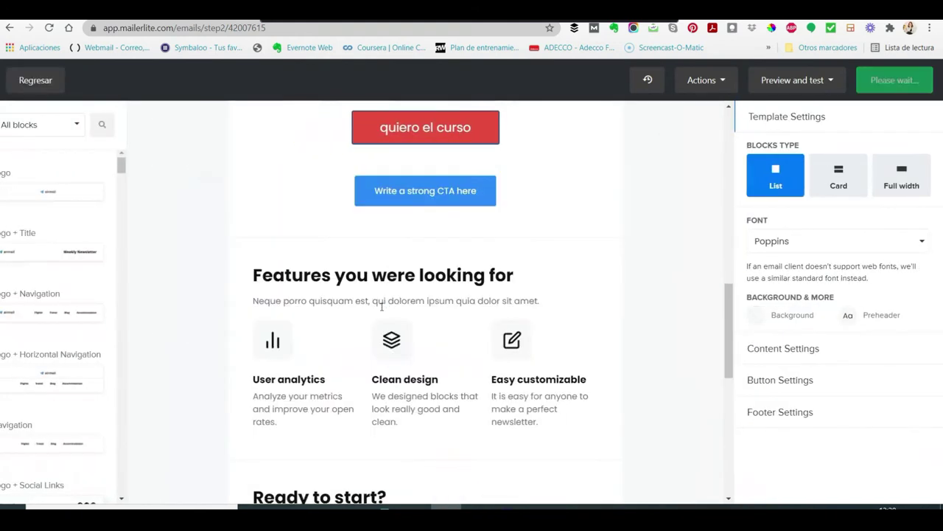
Step: Examine the footer block's disclaimer and unsubscribe link text, keeping both as they are
scroll(351, 293, down, 1)
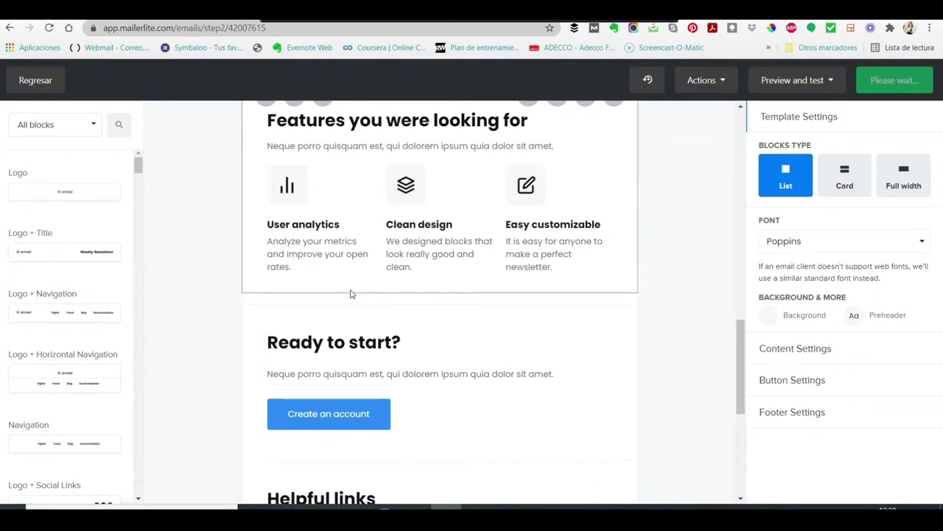
scroll(351, 293, down, 5)
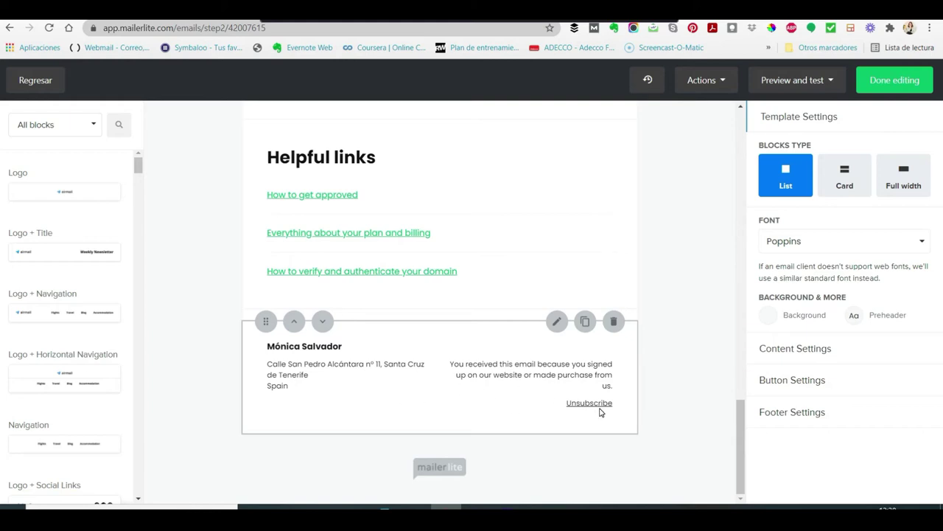
click(557, 321)
drag(661, 285, 773, 306)
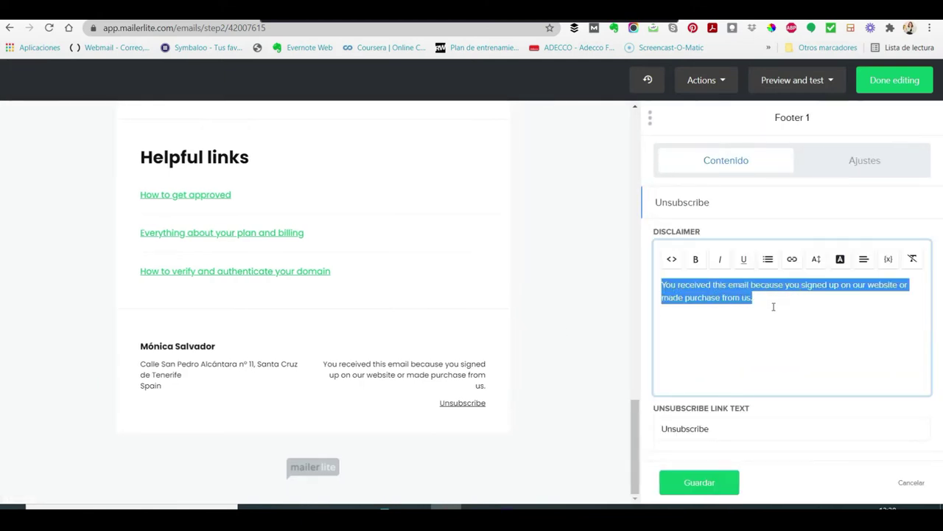
click(744, 356)
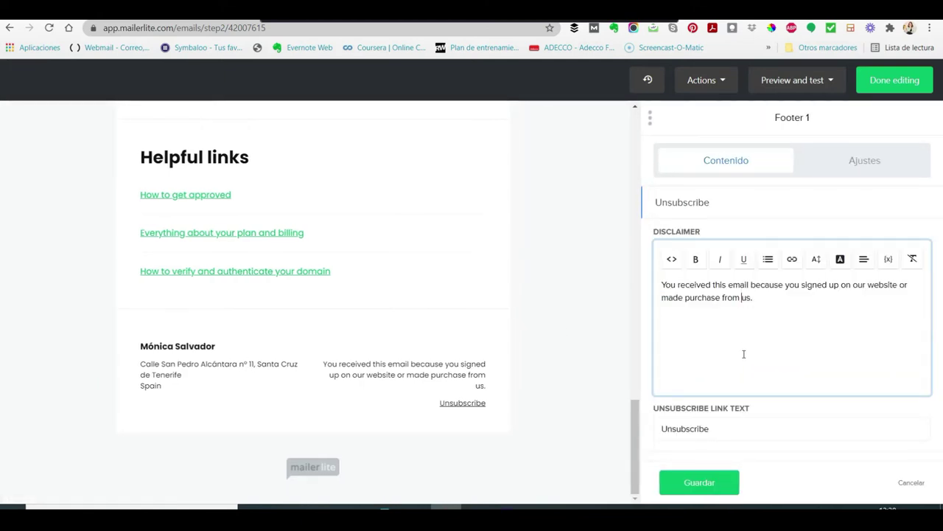
drag(757, 298, 662, 285)
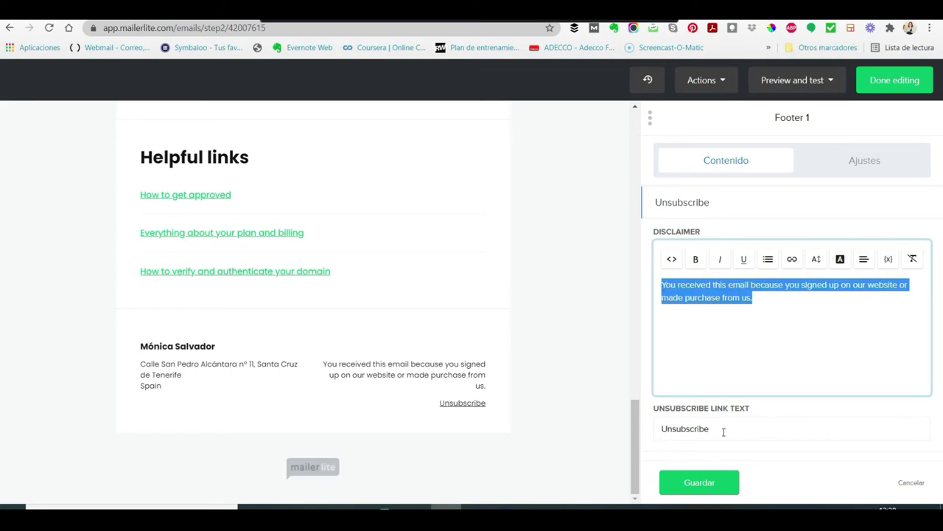
click(673, 430)
click(730, 482)
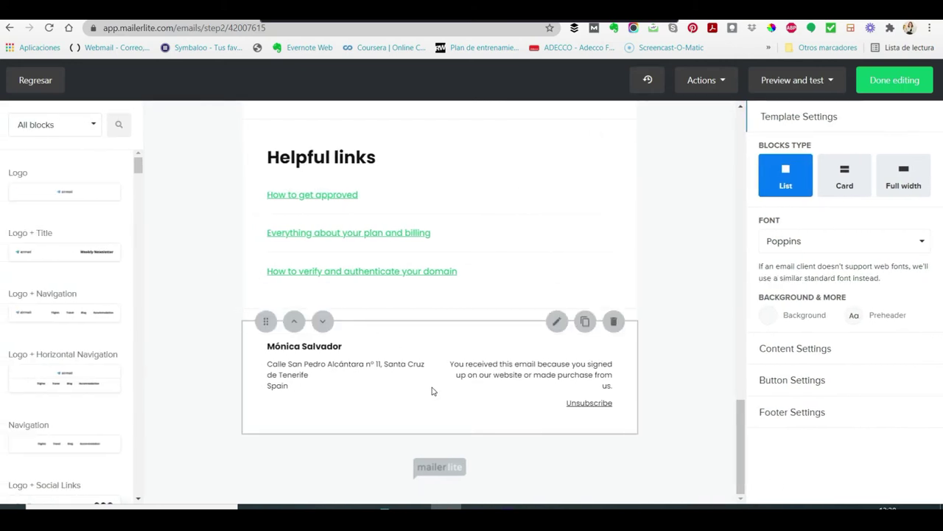
Step: Set the footer block's background color to light gray #eaeced and save the block
click(556, 322)
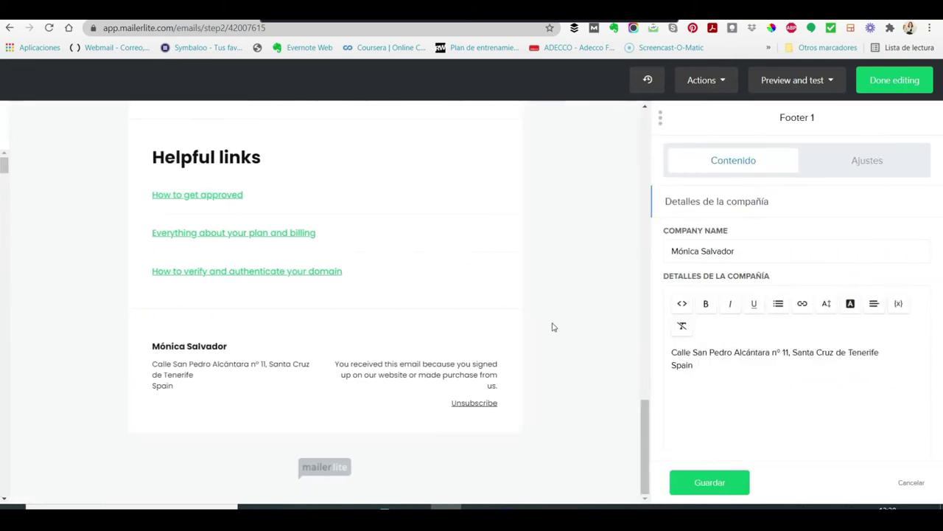
click(837, 159)
click(656, 270)
click(601, 284)
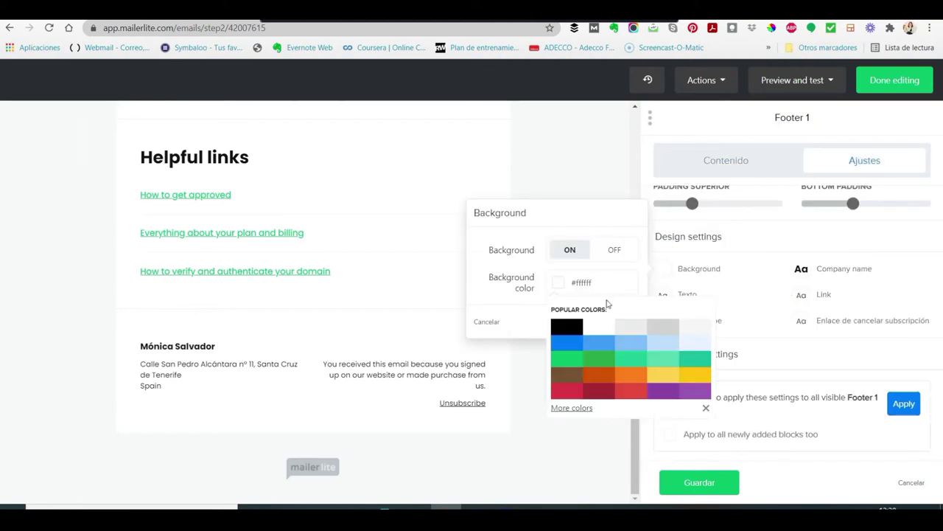
click(636, 330)
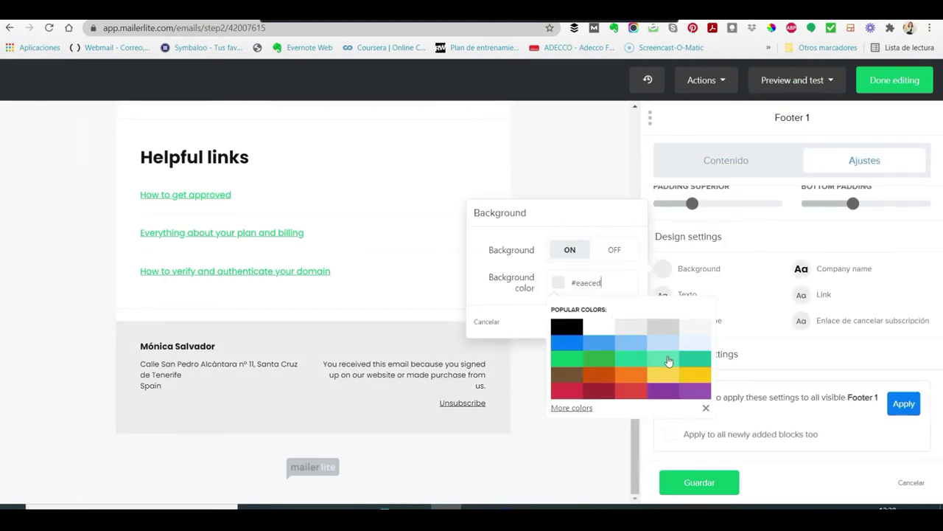
click(706, 483)
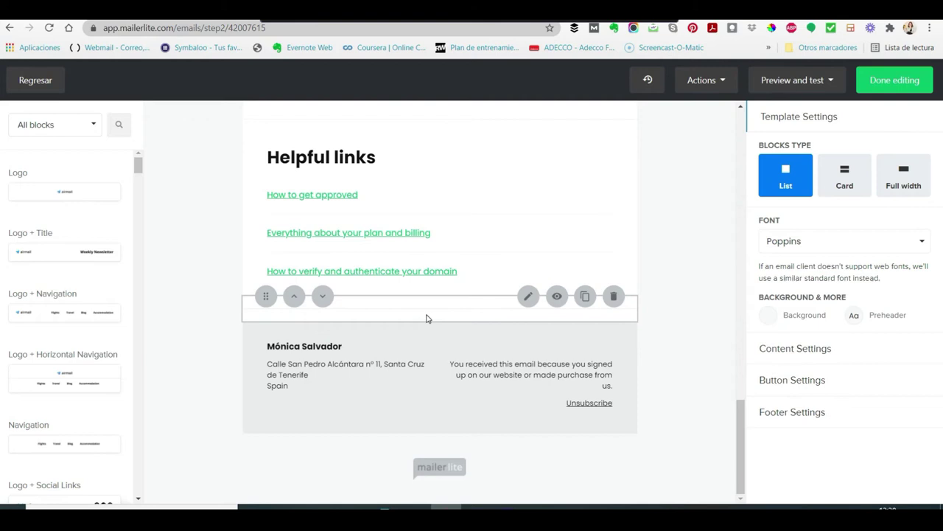
Step: Look over the email layout and browse the block library through articles, RSS, features, galleries, buttons and products
scroll(426, 318, up, 15)
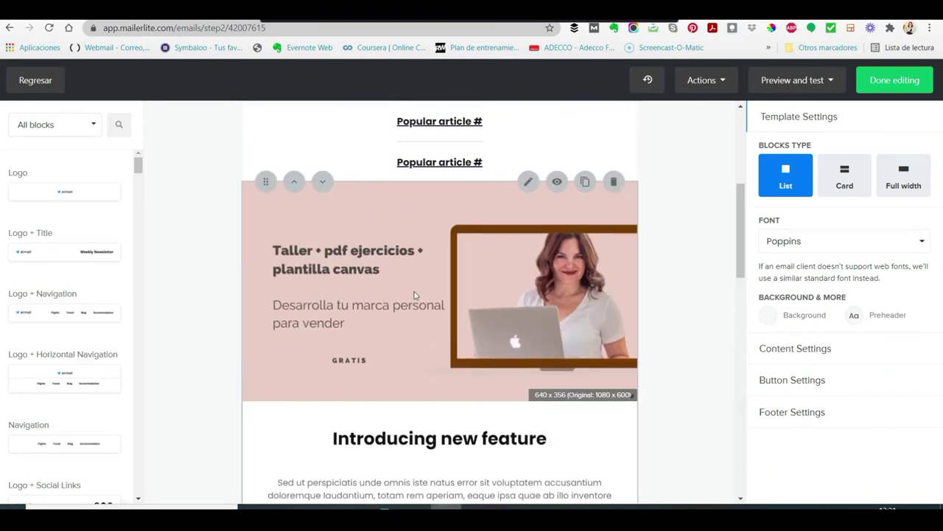
scroll(414, 295, up, 5)
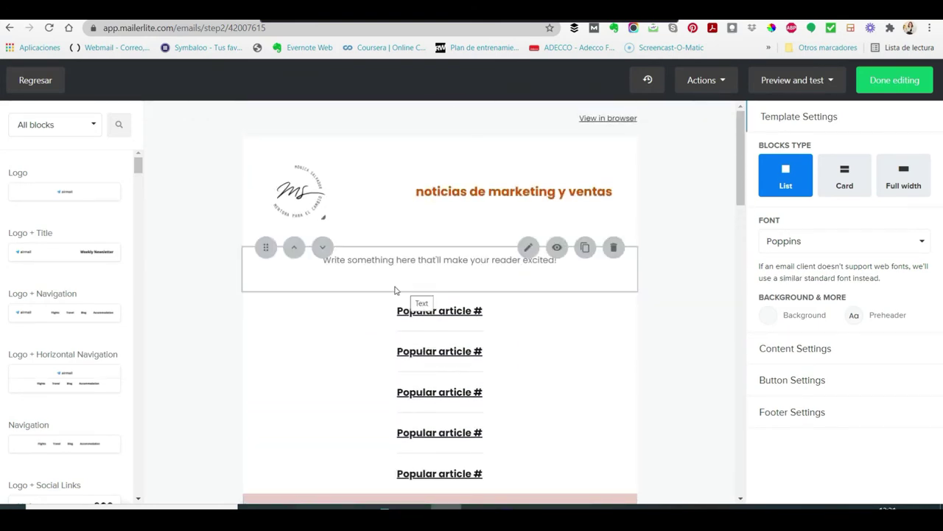
scroll(38, 302, down, 10)
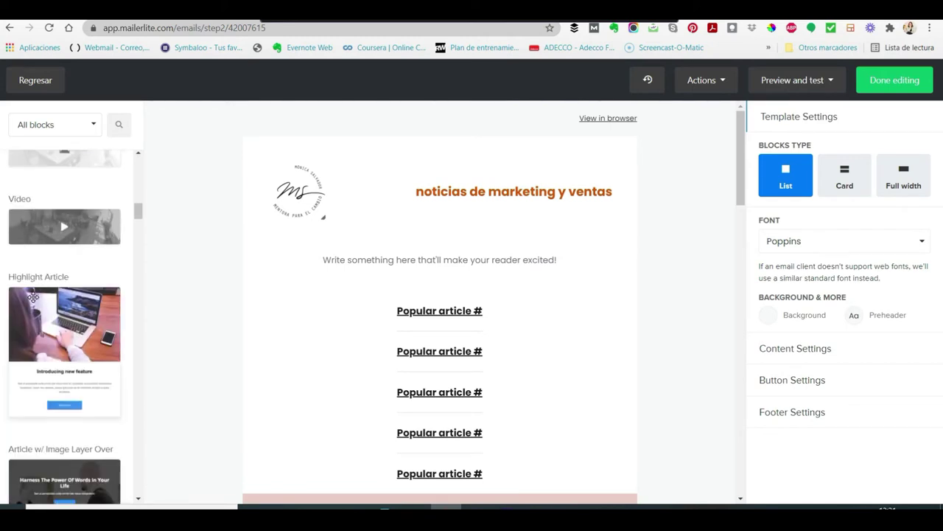
scroll(33, 298, down, 8)
scroll(27, 289, down, 4)
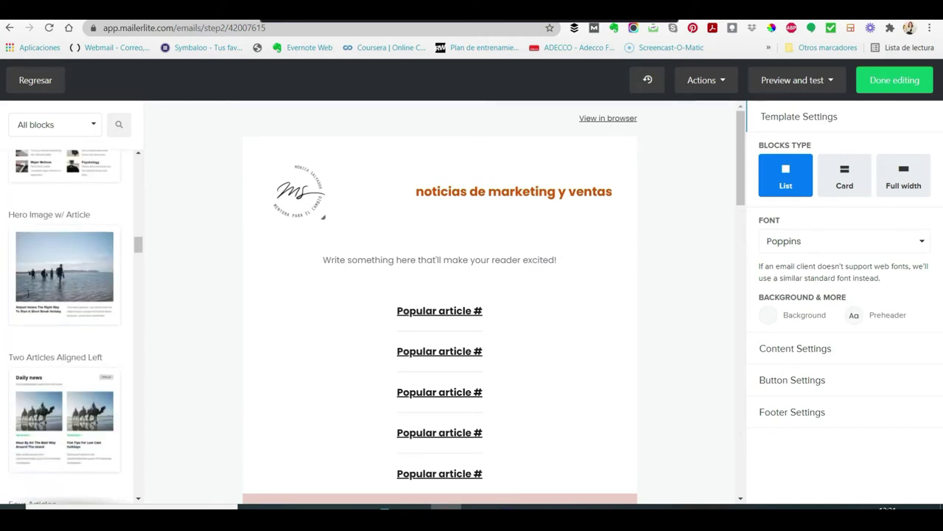
scroll(28, 298, down, 8)
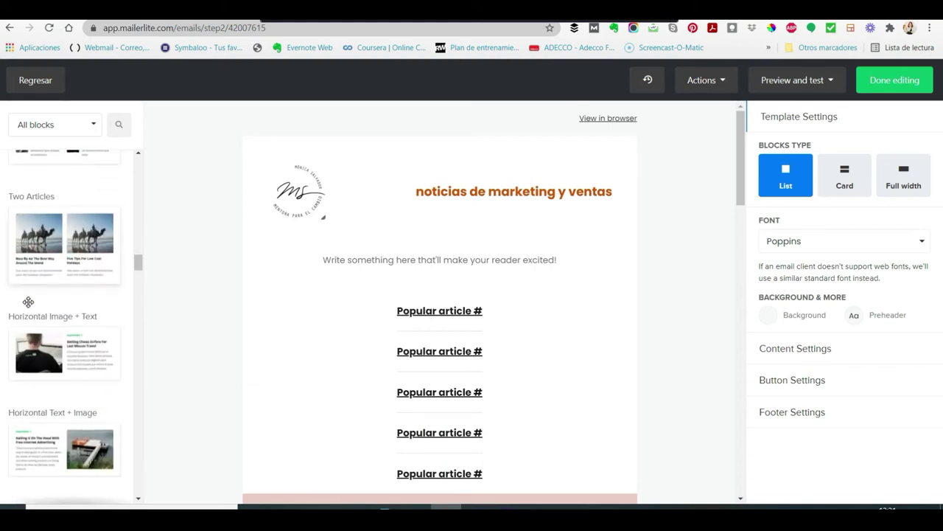
scroll(28, 297, down, 6)
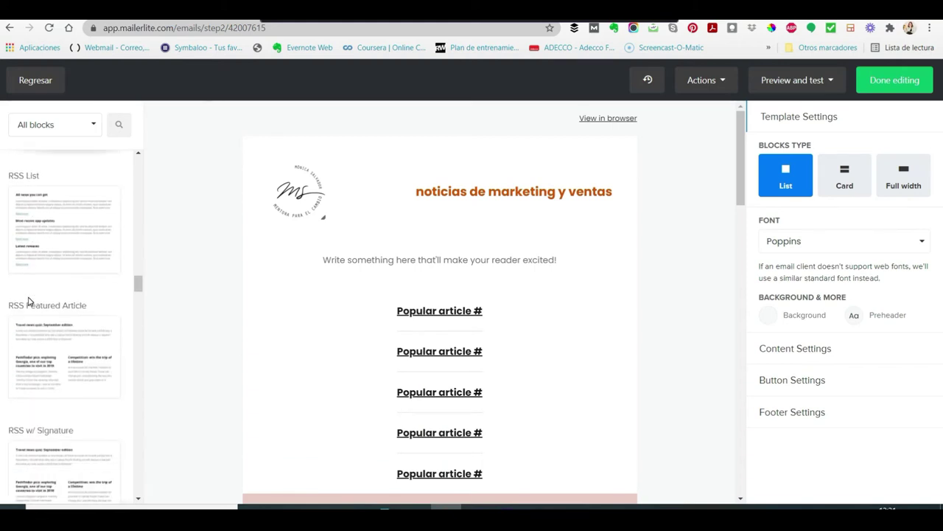
scroll(28, 299, down, 5)
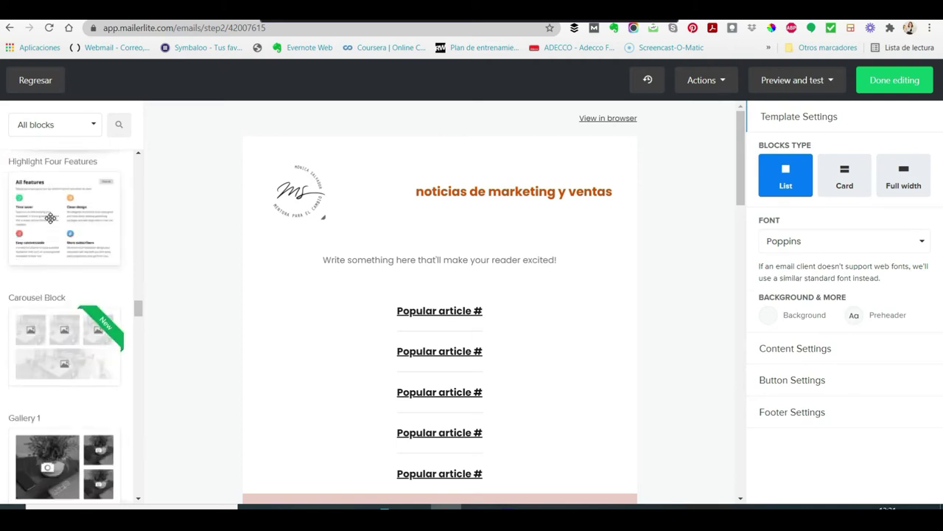
scroll(51, 217, down, 10)
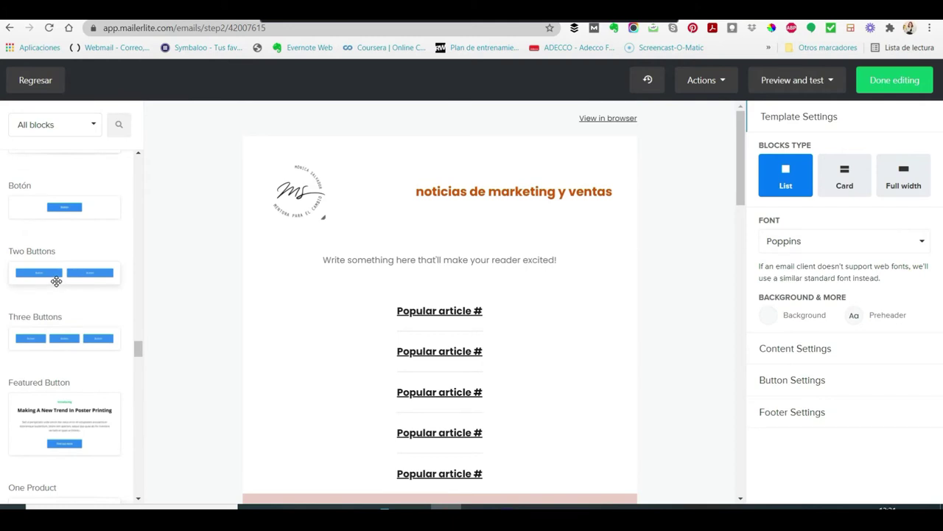
scroll(56, 281, down, 5)
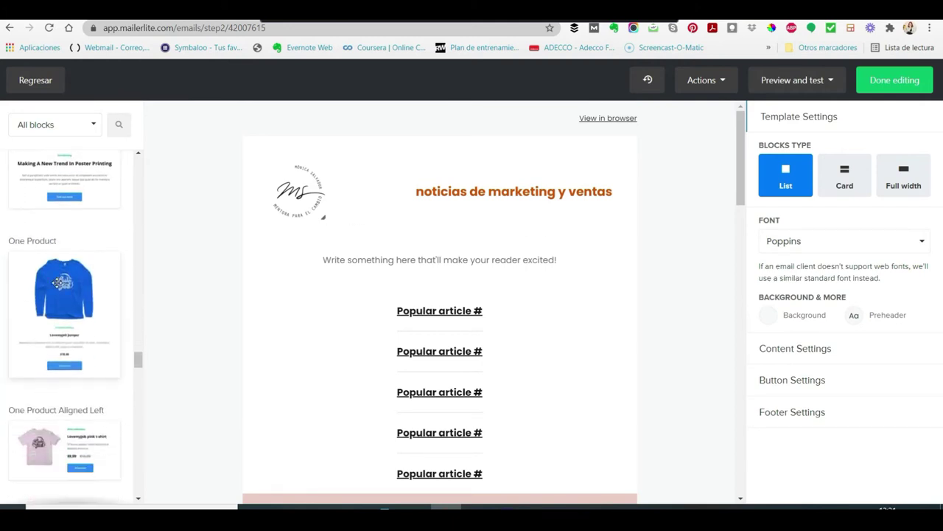
scroll(57, 282, down, 2)
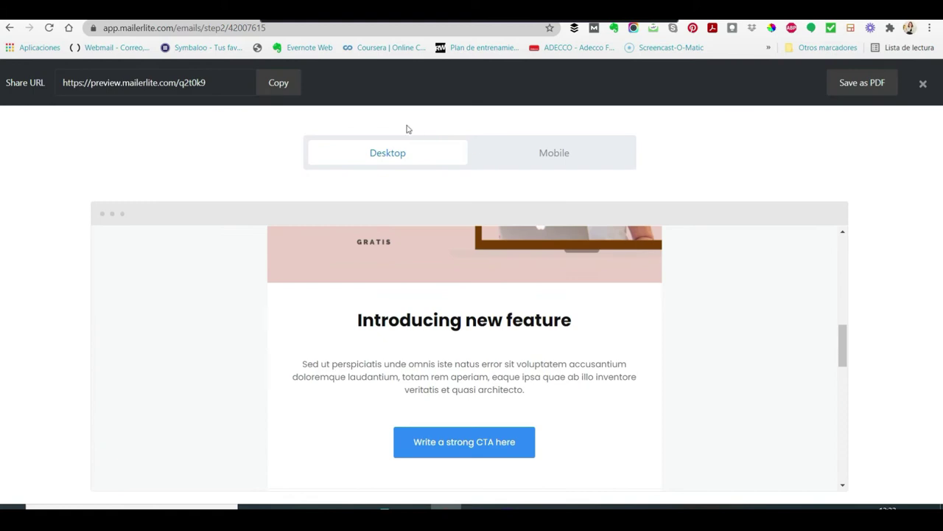
Step: Check how the email looks in the mobile preview and return to the editor
click(536, 160)
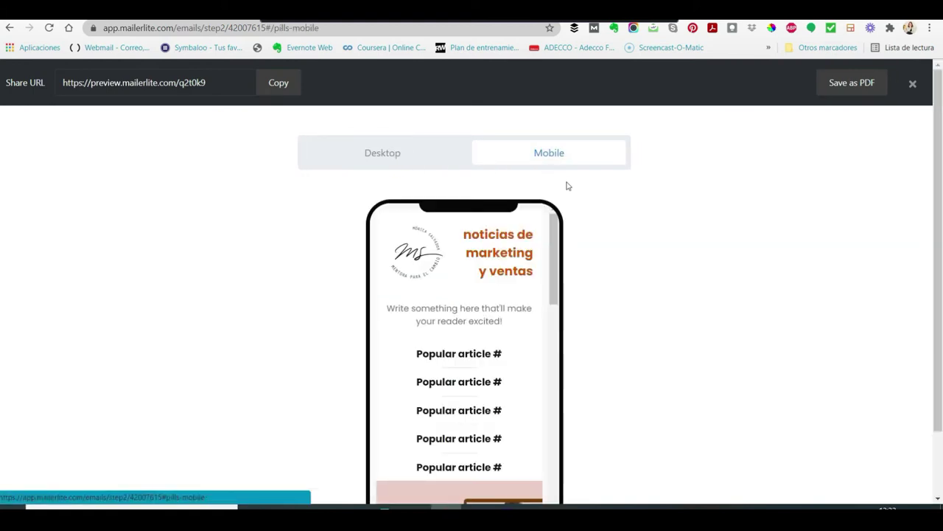
scroll(459, 243, down, 10)
scroll(442, 214, up, 4)
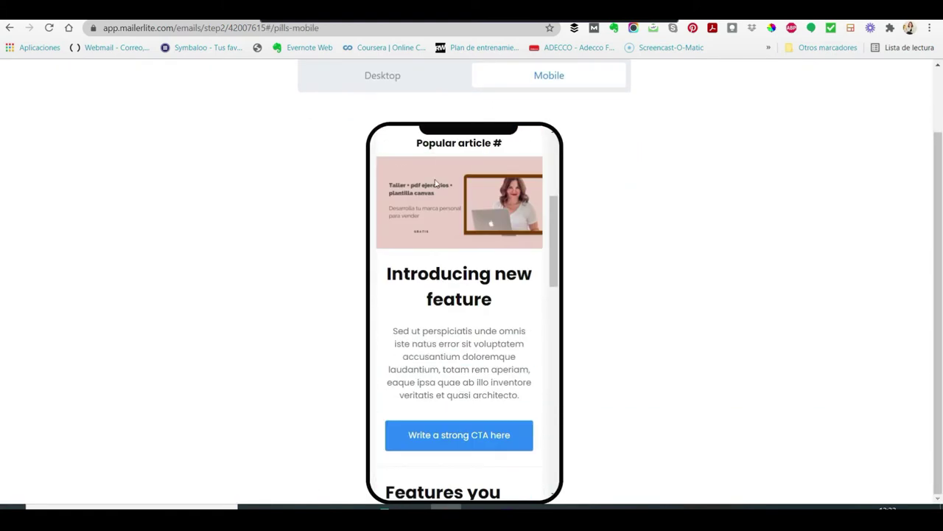
scroll(435, 182, up, 5)
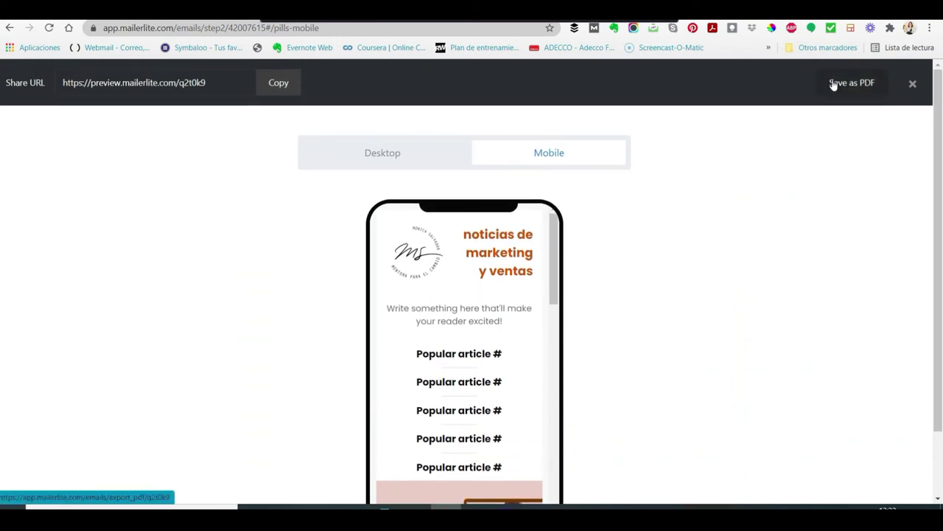
click(914, 87)
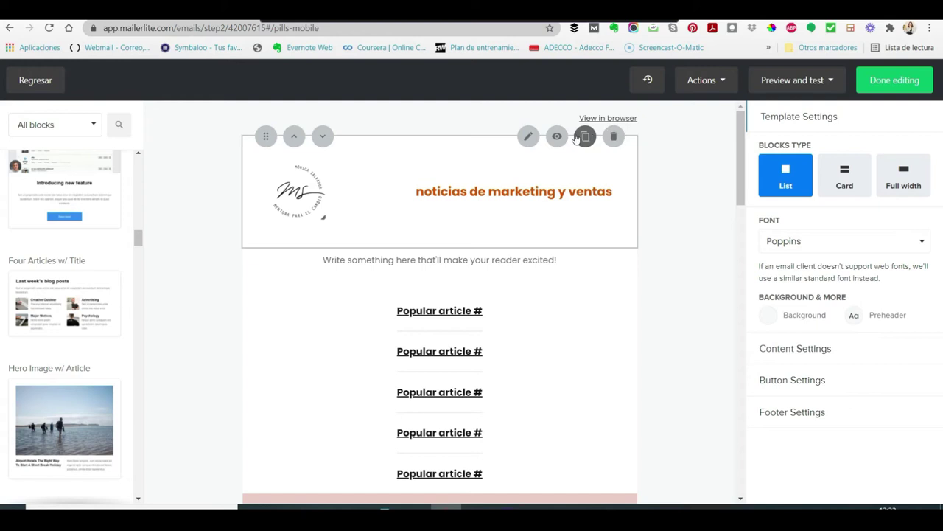
Step: Send a test of the email to the account owner's e-mail address
click(805, 85)
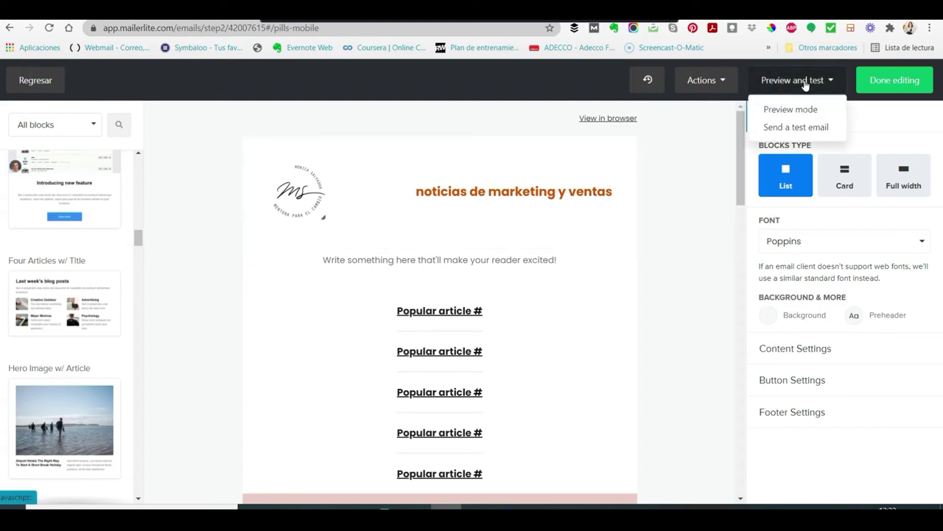
click(772, 129)
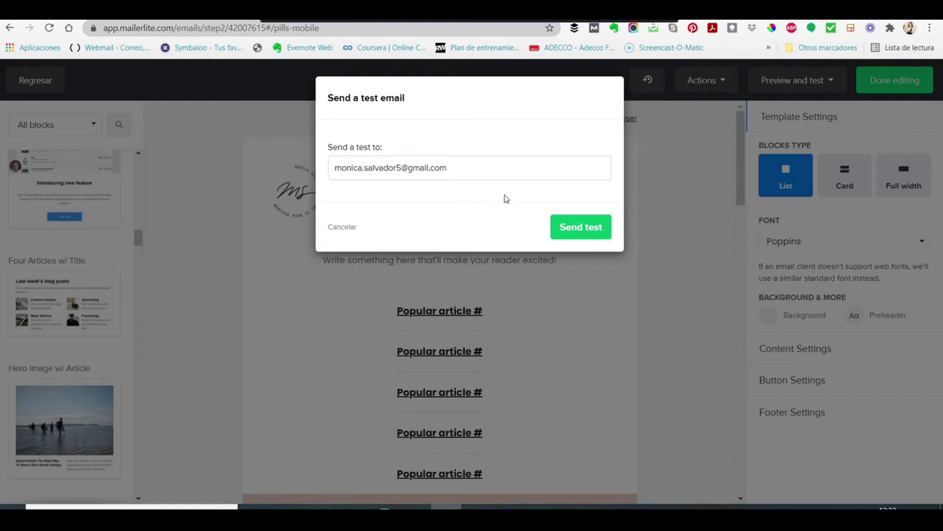
click(582, 230)
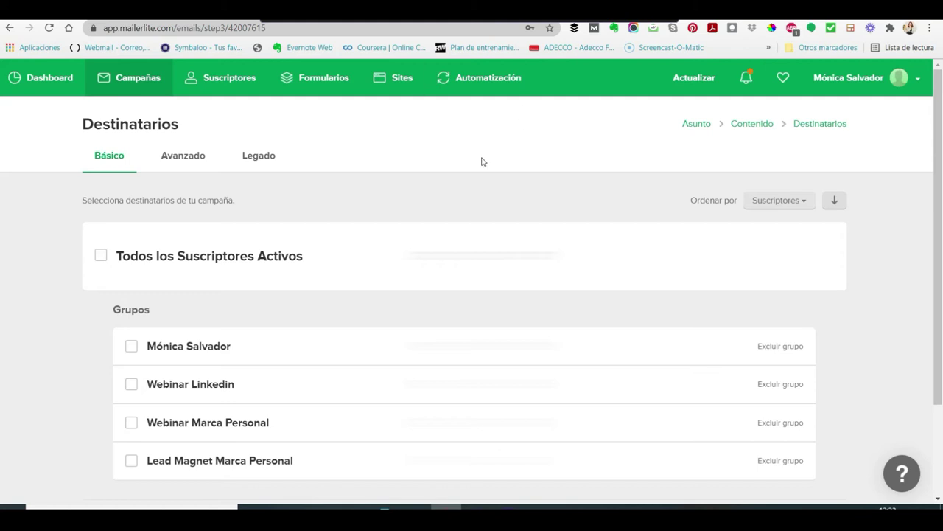
Step: Select "Todos los Suscriptores Activos" as the campaign's recipients
click(99, 255)
scroll(203, 442, down, 3)
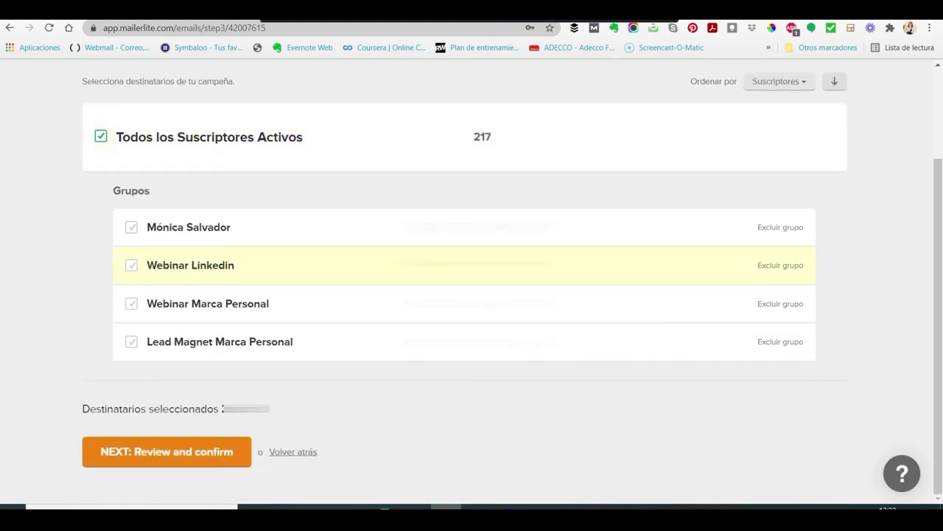
Step: Confirm the selected recipients, review the campaign summary and continue to the sending schedule
click(202, 456)
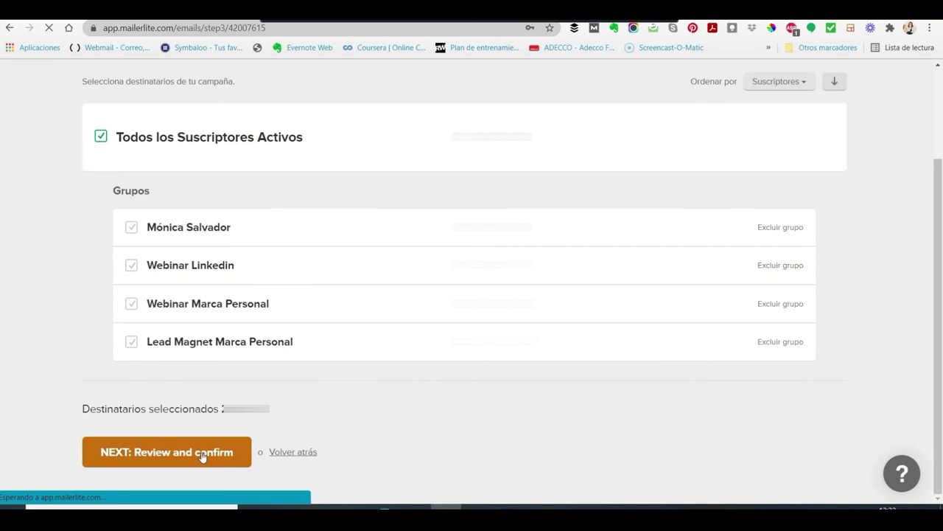
scroll(221, 295, down, 2)
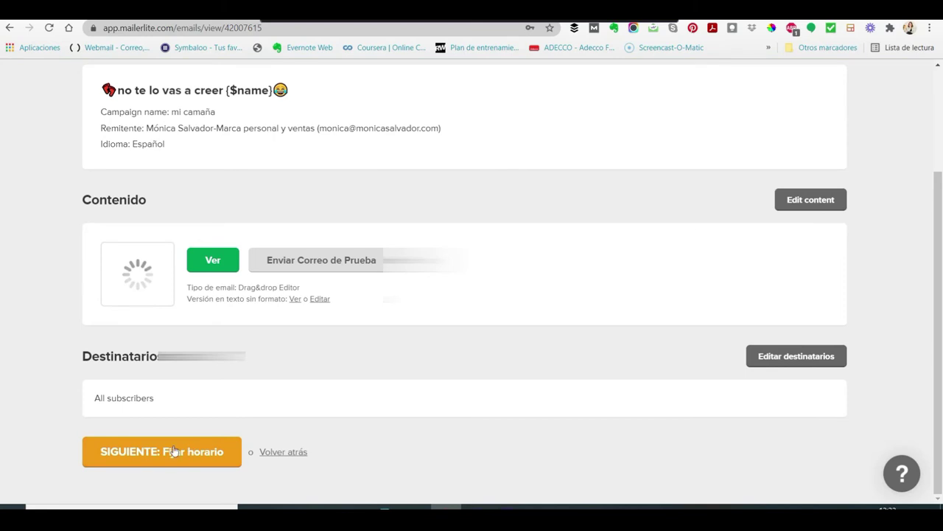
click(163, 456)
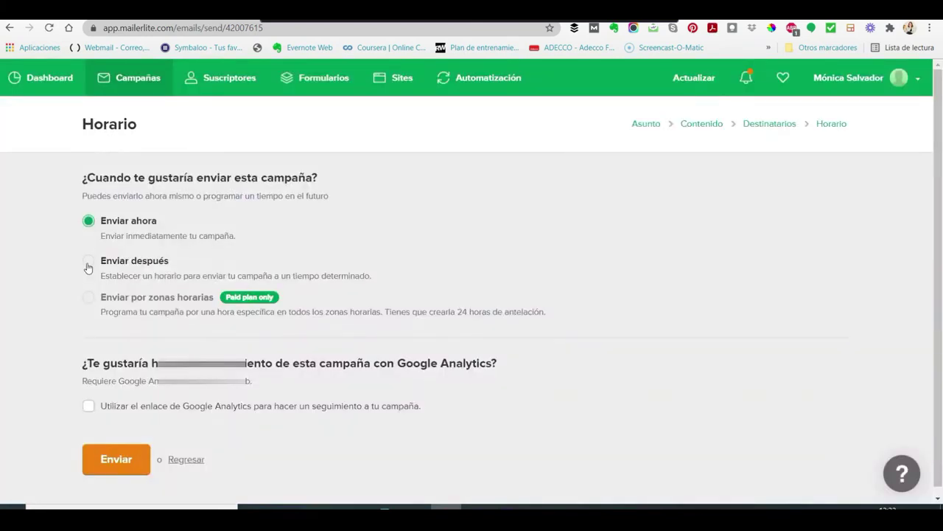
Step: Examine the date, time and time zone options of "Enviar después", switch back to "Enviar ahora" and leave the schedule without sending
click(88, 262)
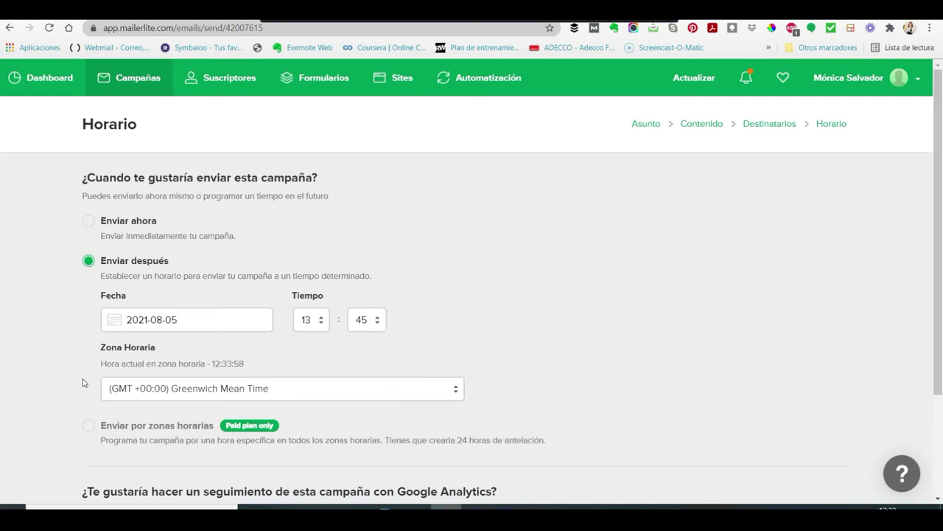
click(90, 229)
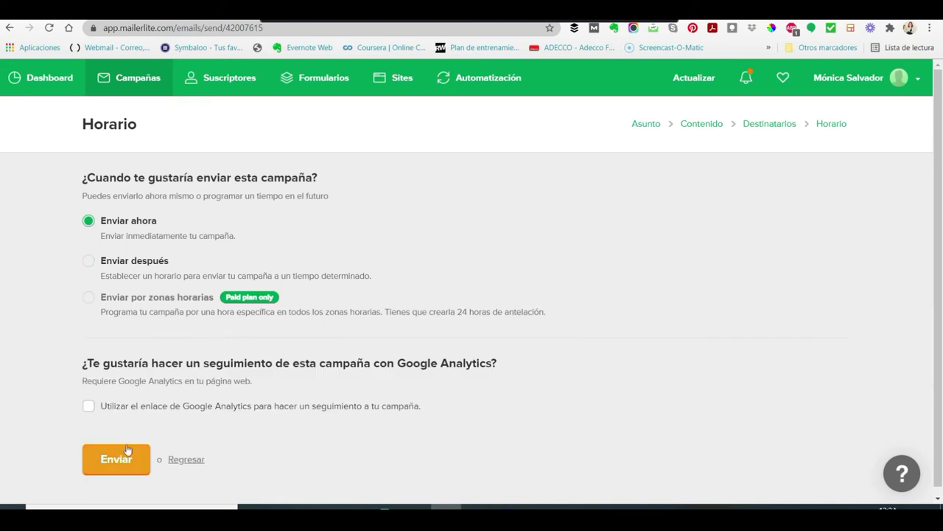
click(192, 464)
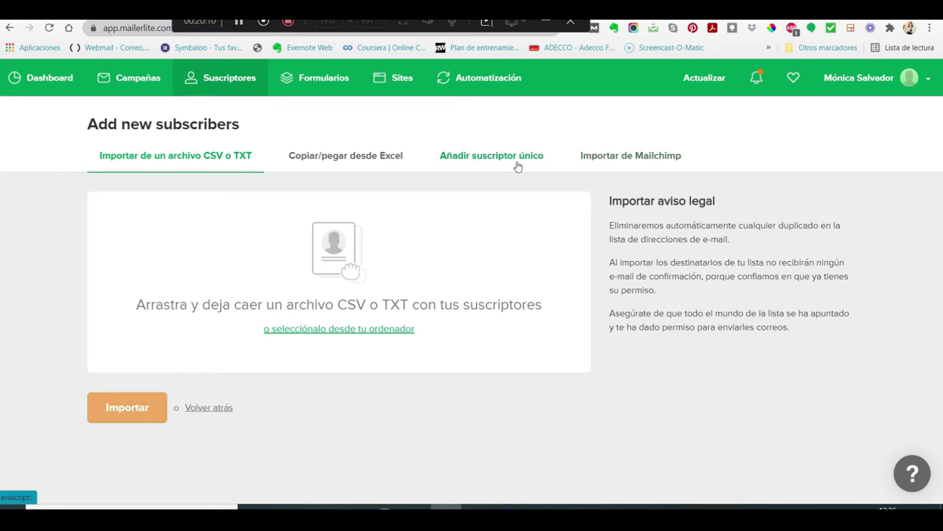
Step: Look over the subscriber list, the segments and the existing subscriber groups
click(216, 81)
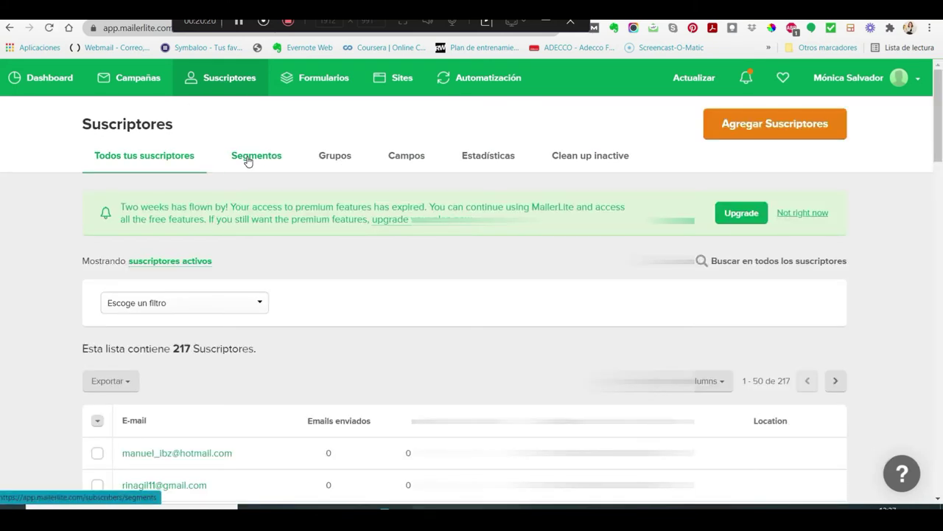
click(249, 160)
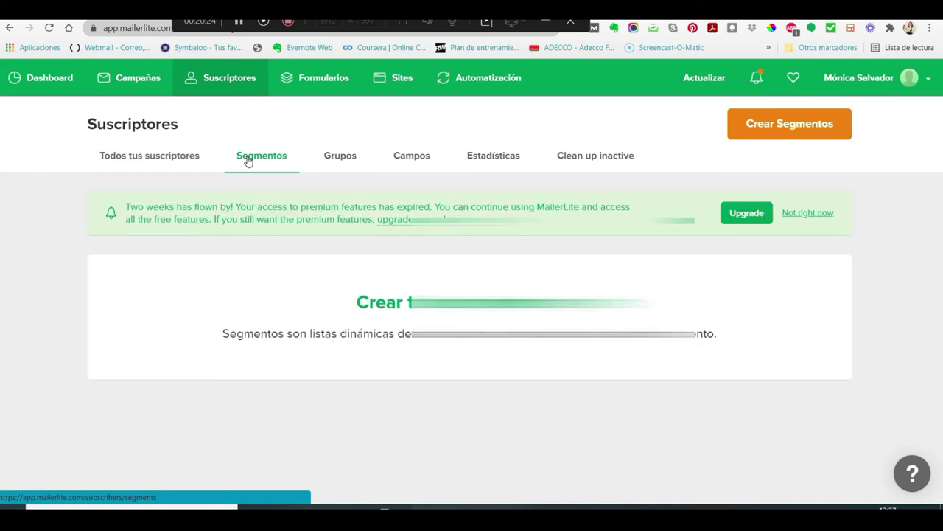
click(339, 156)
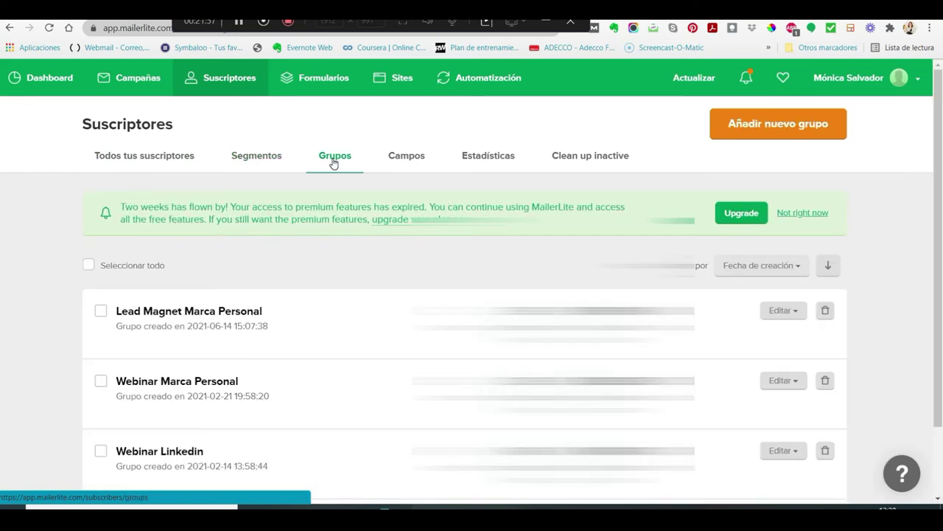
scroll(319, 159, down, 1)
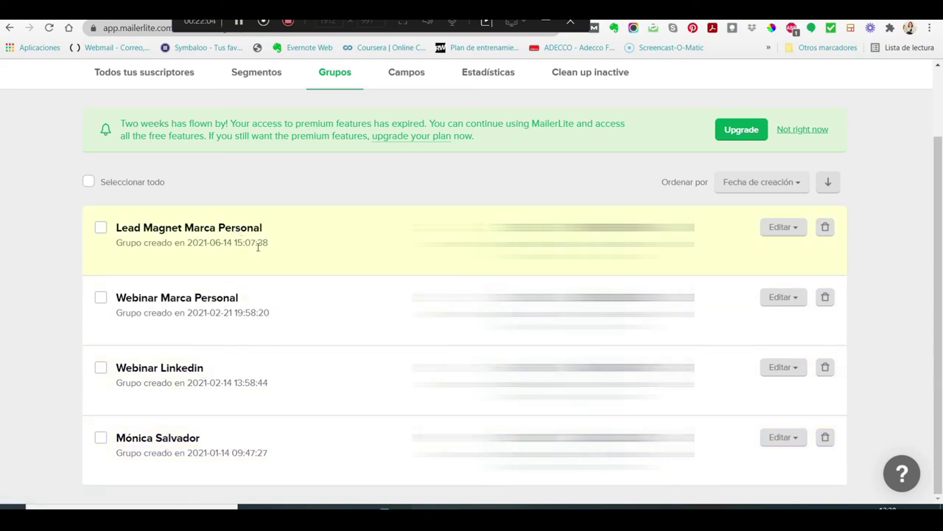
scroll(304, 235, up, 2)
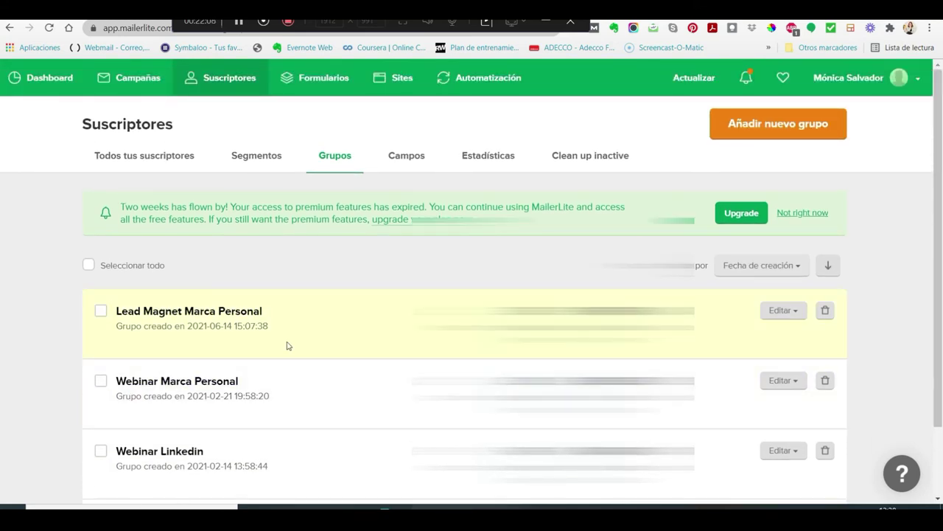
scroll(168, 469, down, 2)
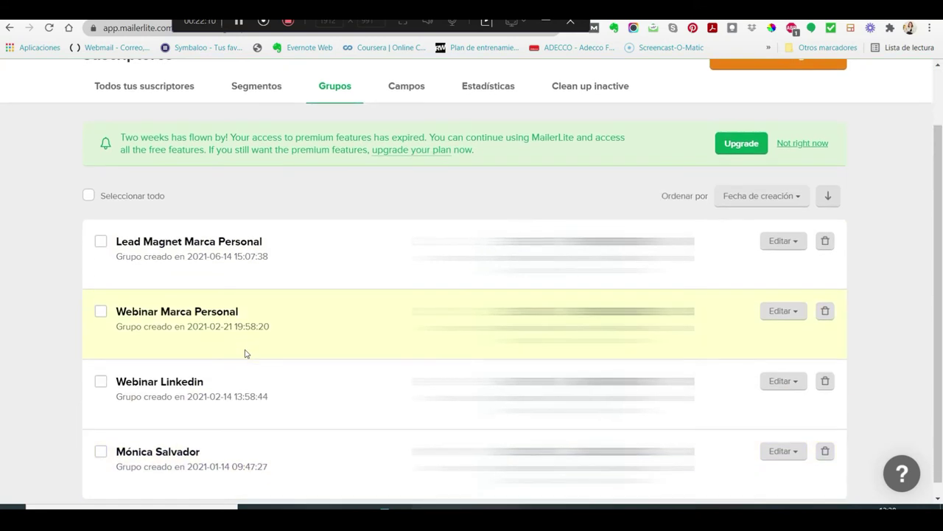
scroll(358, 266, up, 2)
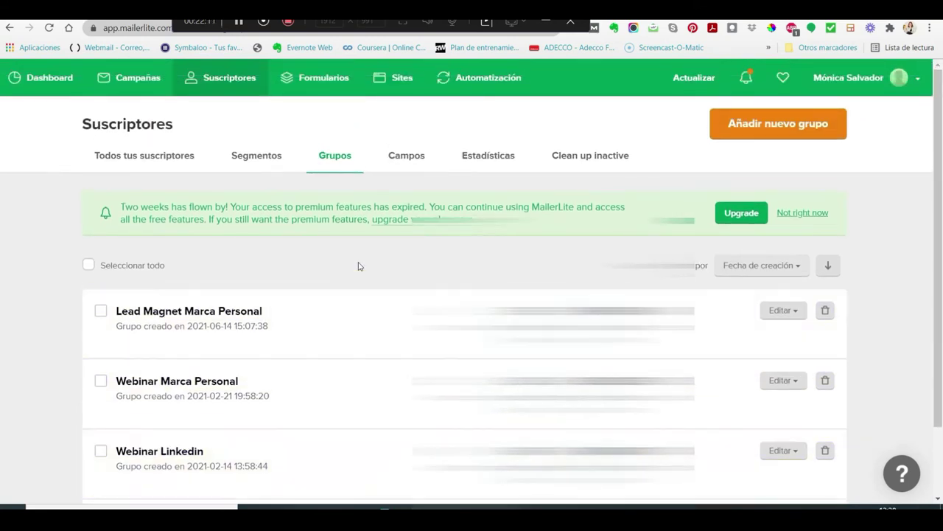
Step: Review the subscriber fields and the statistics for all subscribers, and choose "Grupo" as the statistics filter
click(417, 156)
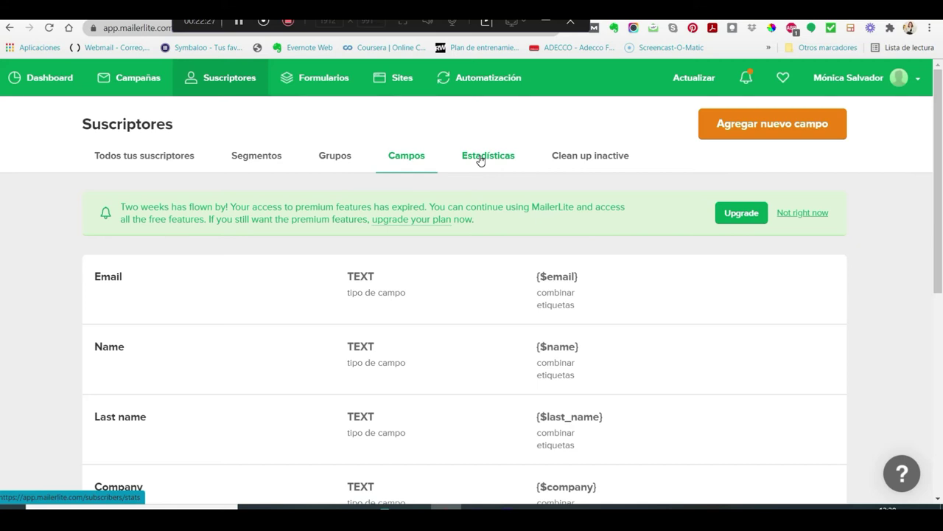
click(480, 161)
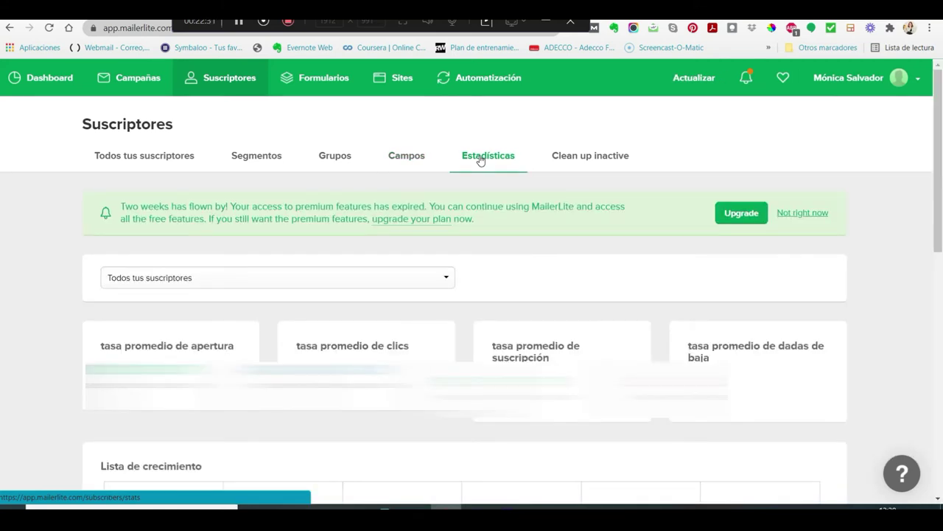
scroll(472, 165, down, 1)
scroll(450, 176, down, 1)
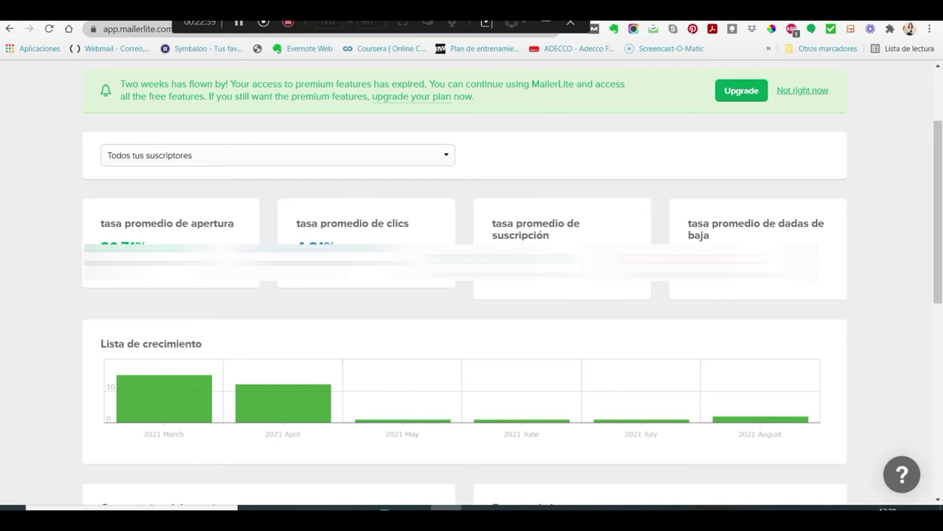
scroll(471, 287, down, 6)
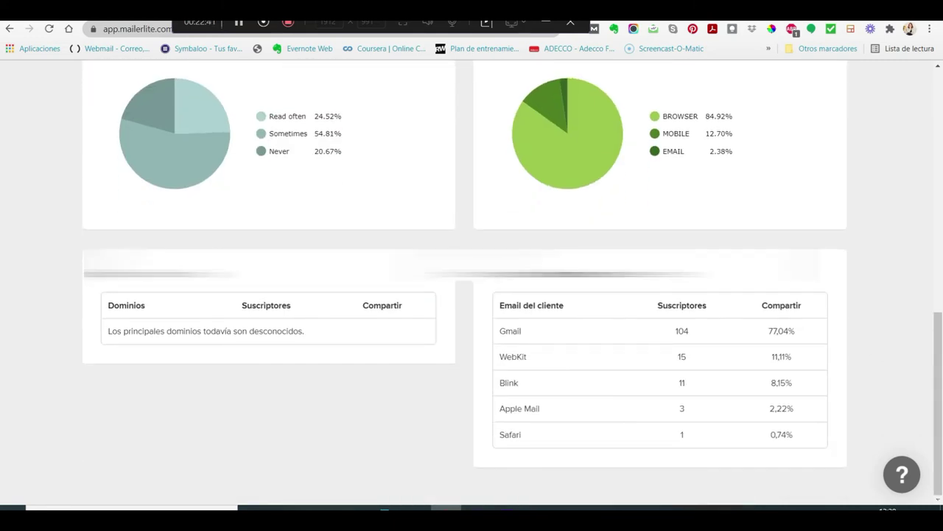
scroll(480, 251, up, 8)
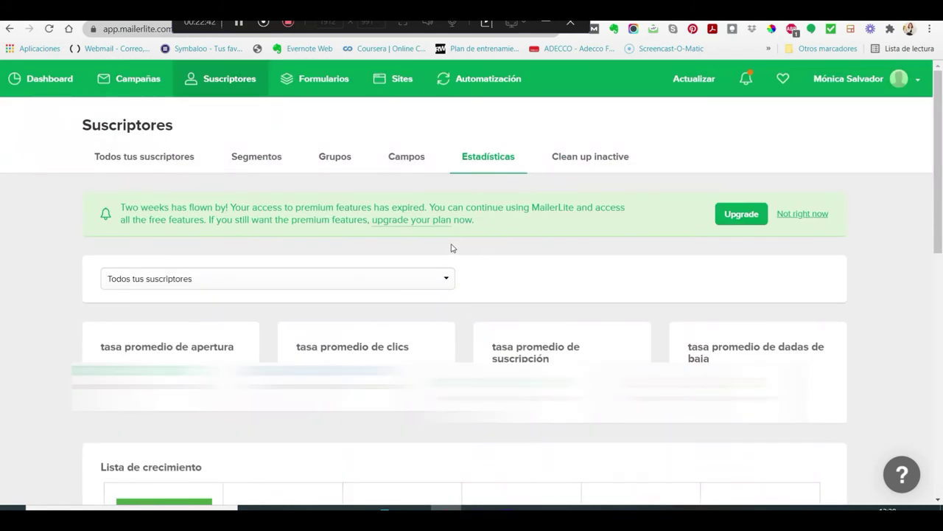
click(394, 279)
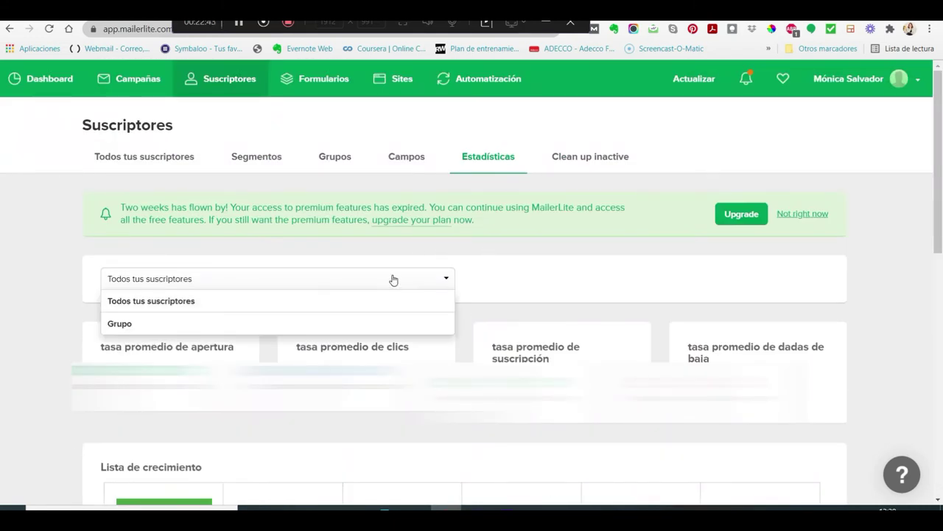
click(260, 324)
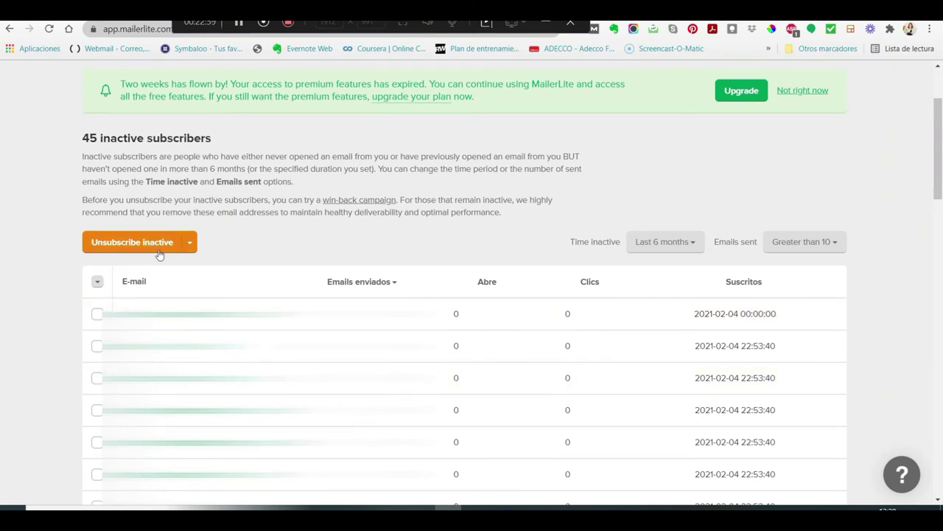
Step: Look through the whole list of inactive subscribers and return to the list of all subscribers
scroll(222, 346, down, 3)
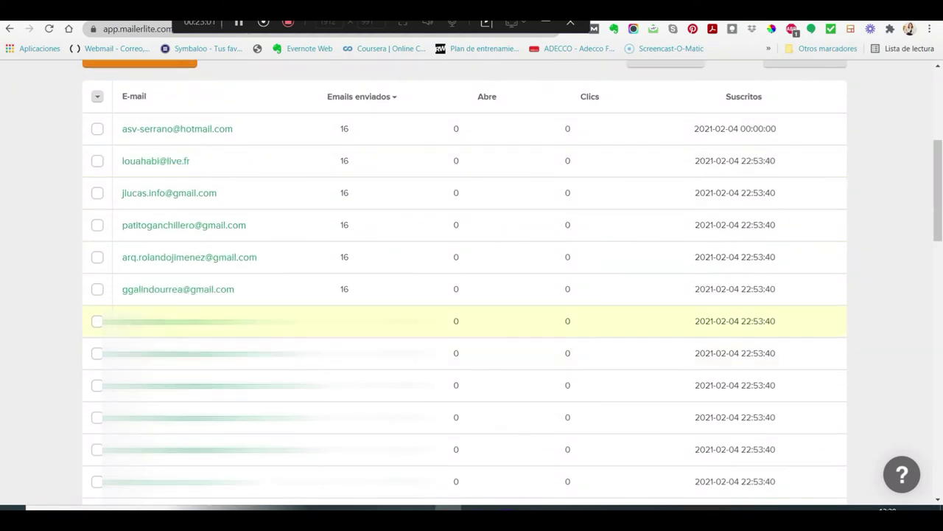
scroll(221, 332, down, 6)
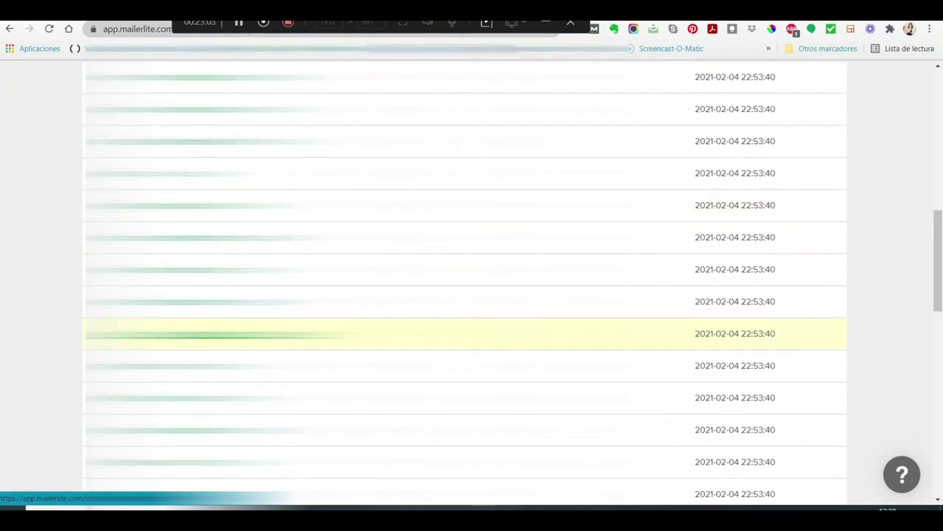
scroll(221, 333, down, 5)
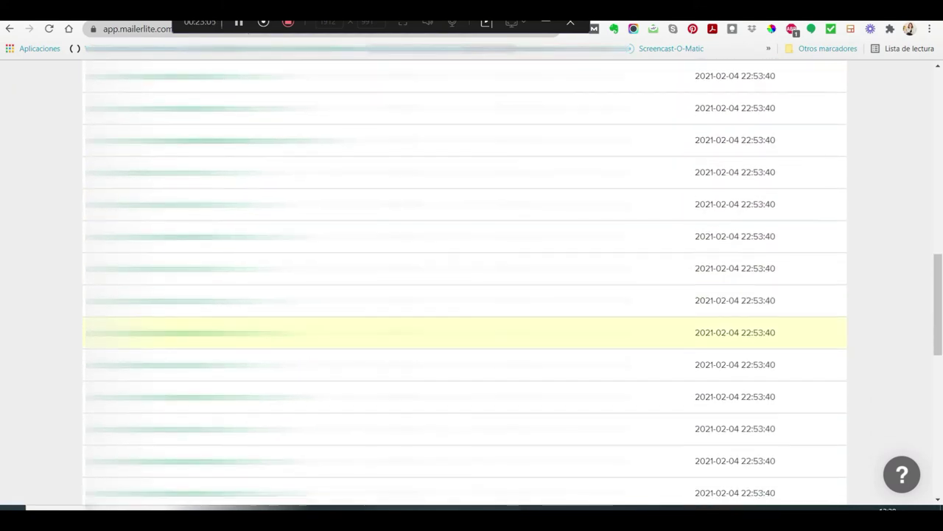
scroll(464, 288, down, 3)
scroll(465, 288, down, 2)
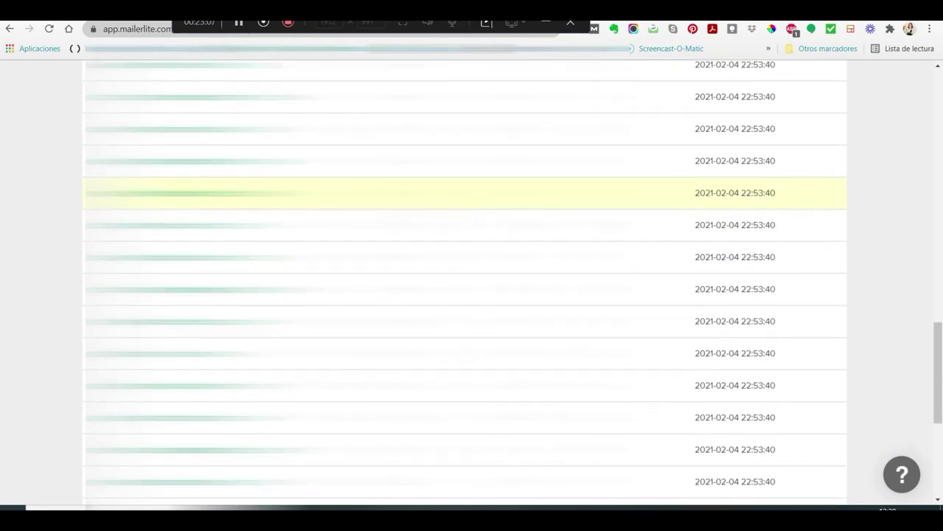
scroll(464, 324, down, 5)
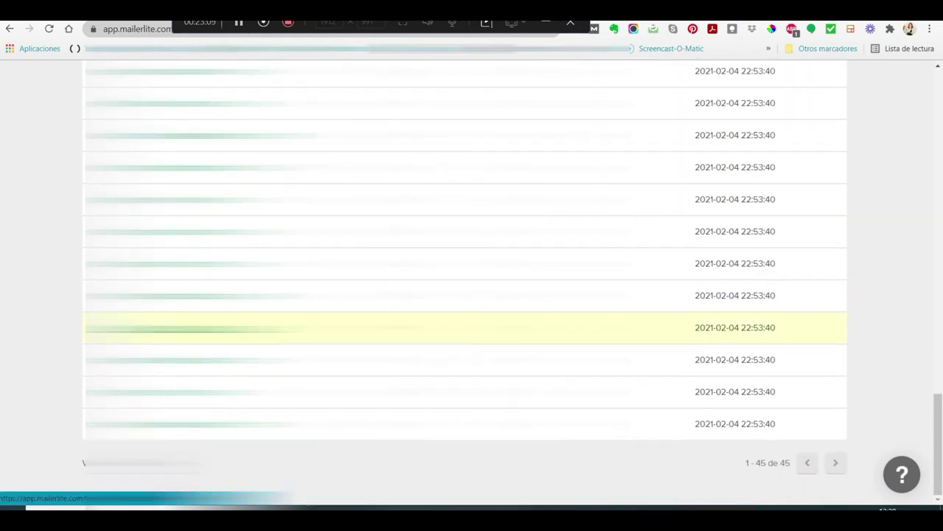
scroll(464, 324, up, 15)
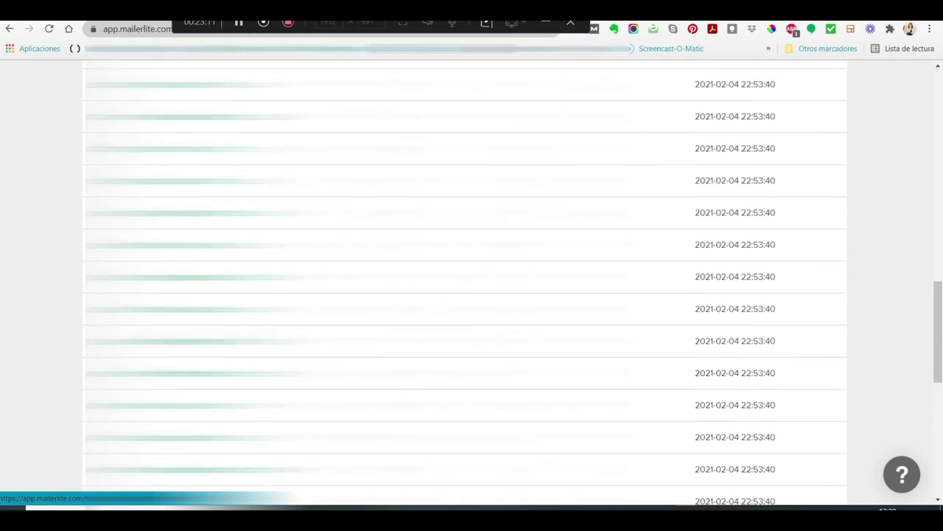
scroll(464, 324, up, 5)
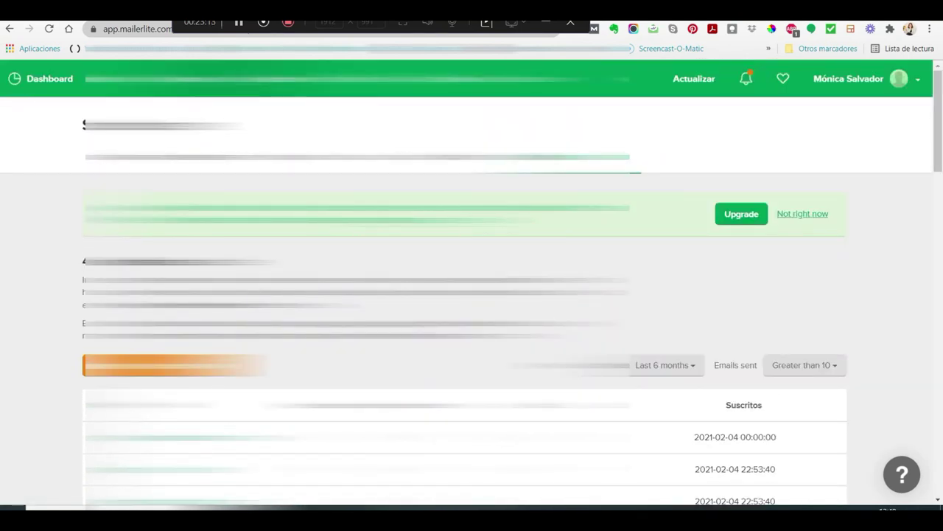
click(121, 157)
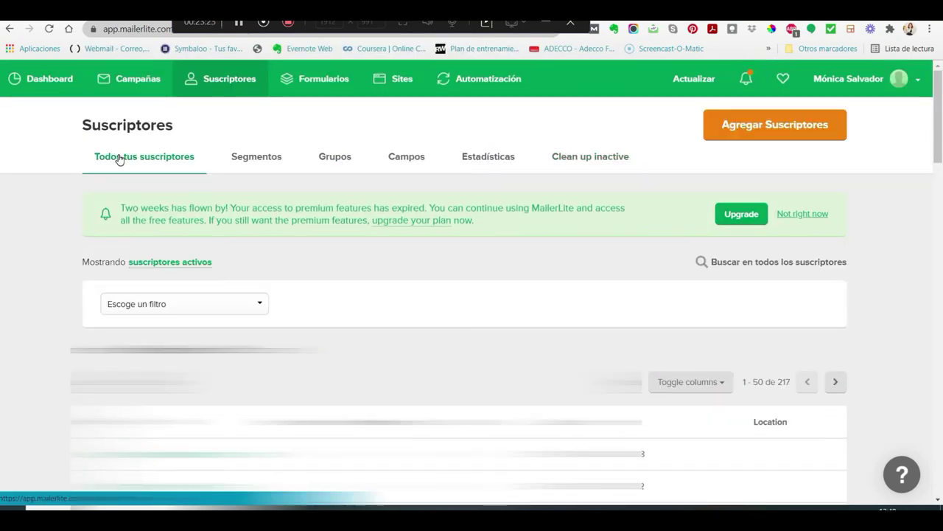
Step: Open the "prueba" pop-up form for editing and try out other form types, ending on the centred pop-up layout
click(317, 82)
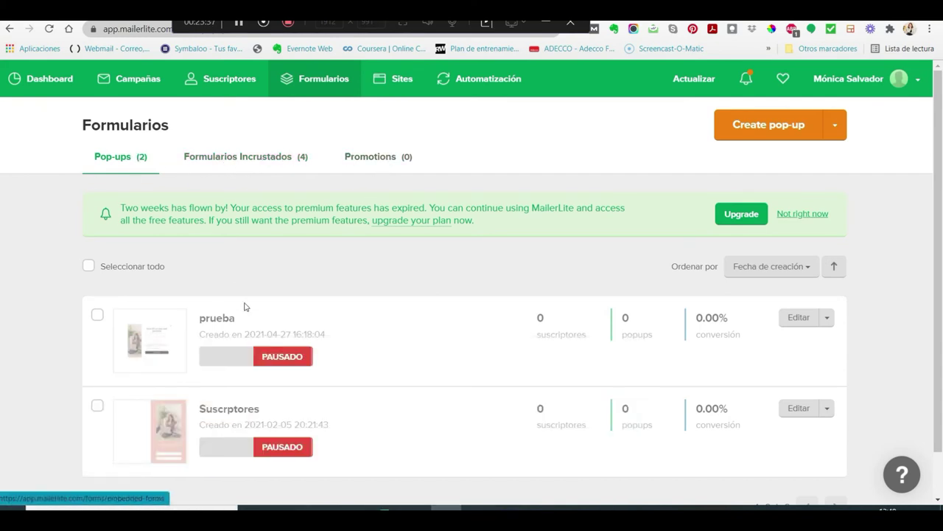
click(798, 319)
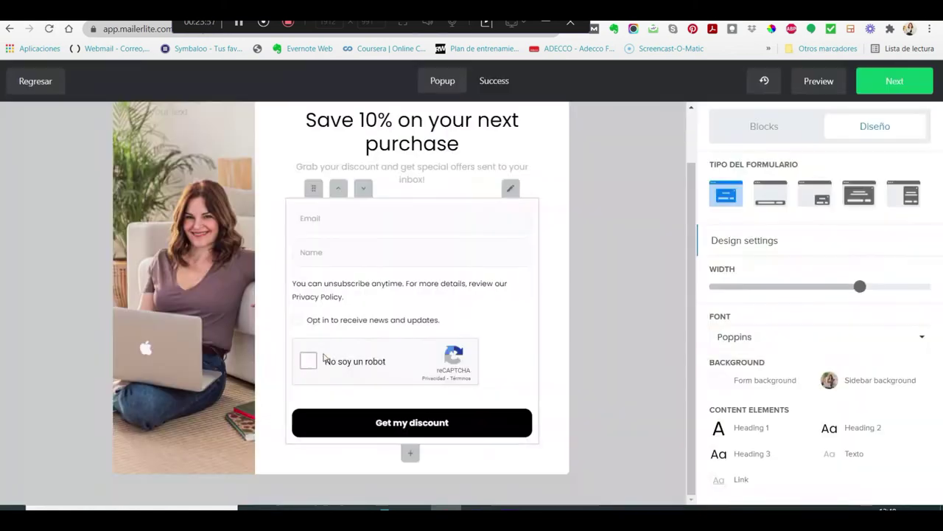
click(855, 200)
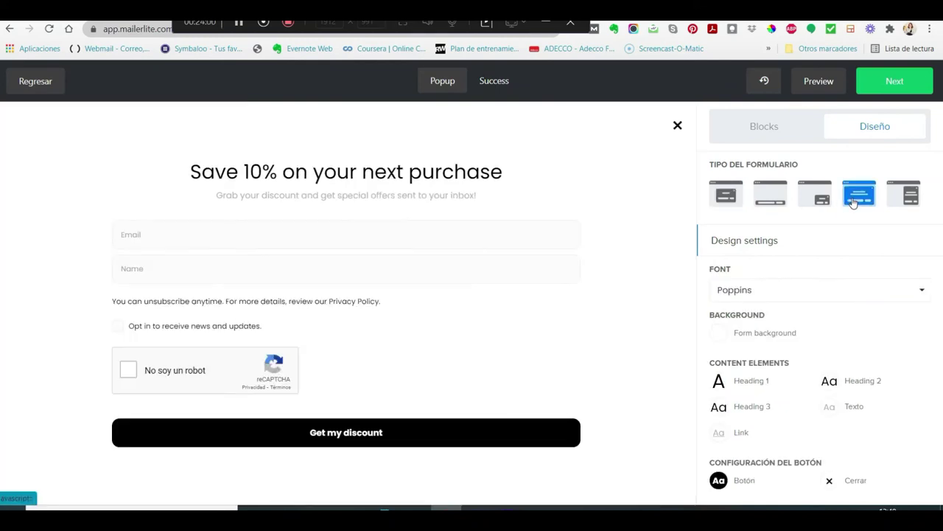
click(812, 201)
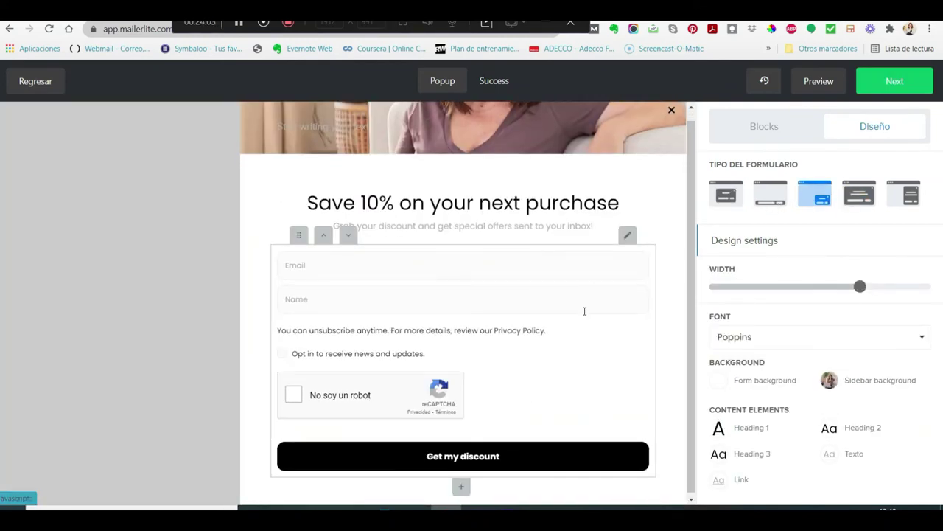
click(726, 193)
click(759, 196)
click(726, 193)
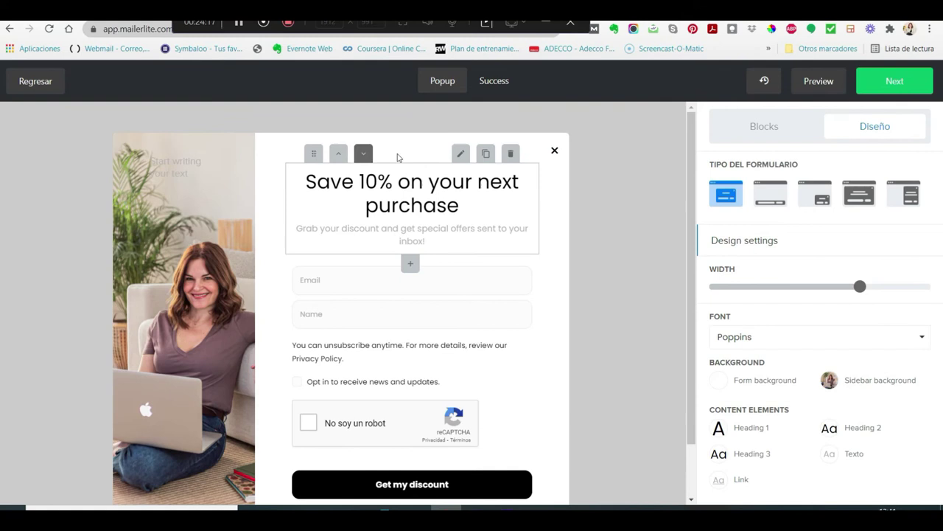
Step: Open the content style settings of the pop-up's "Save 10% on your next purchase" text block, review the form and save the block
click(459, 152)
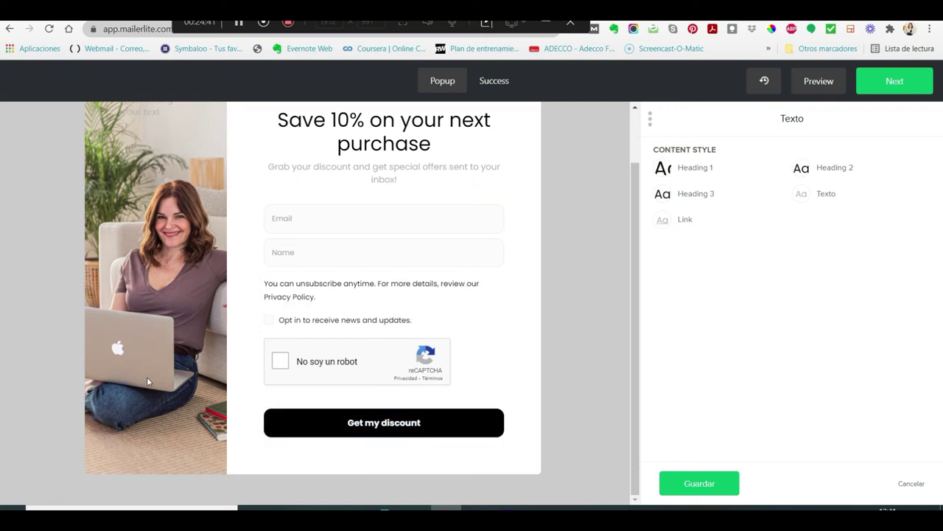
scroll(147, 377, up, 2)
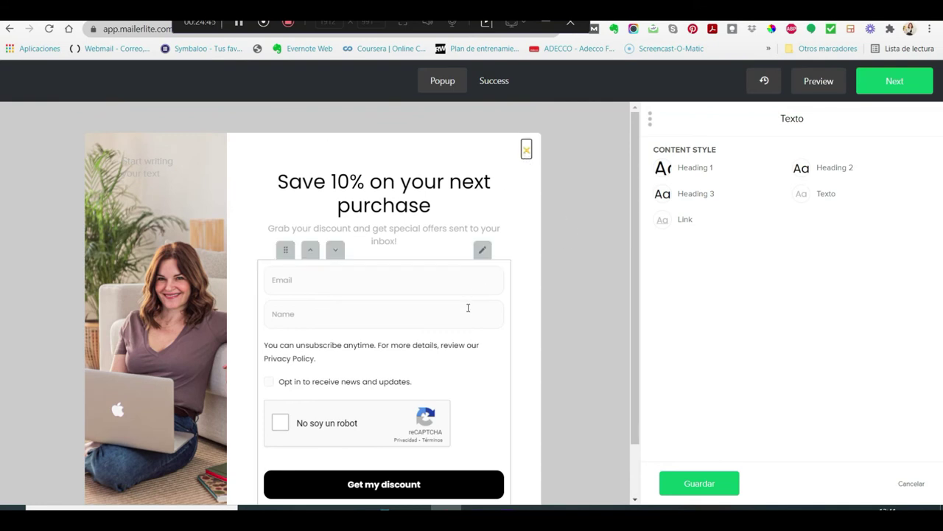
click(712, 483)
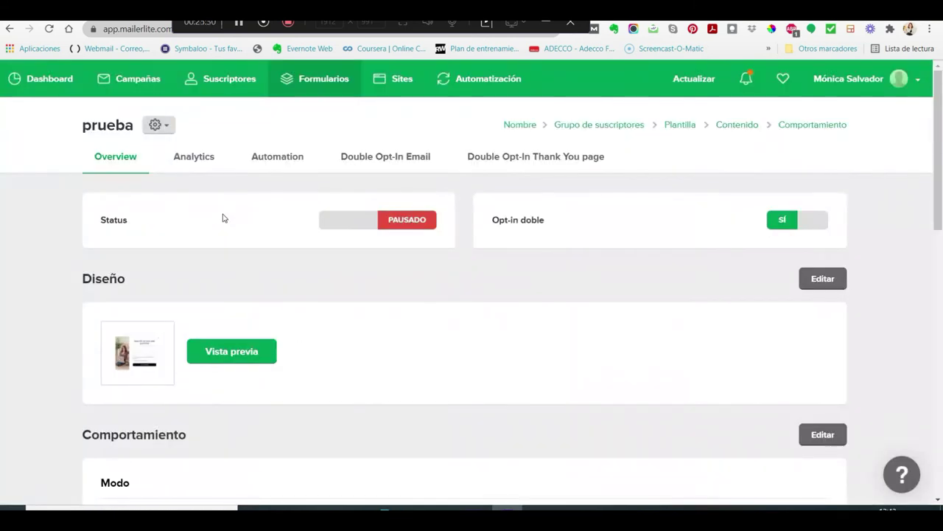
Step: Review the "prueba" pop-up's overview, including its display behaviour settings, subscriber groups and JavaScript tracking snippet
scroll(227, 265, down, 2)
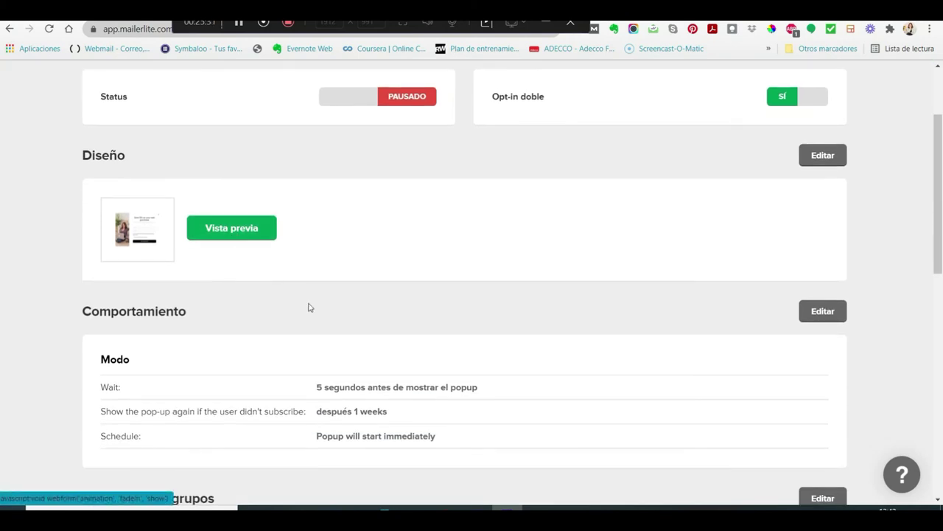
scroll(311, 317, down, 3)
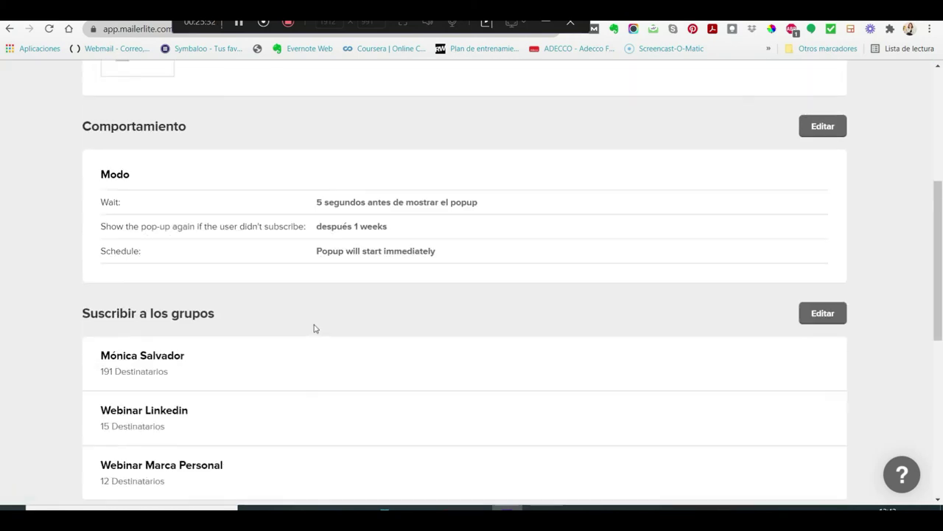
click(836, 127)
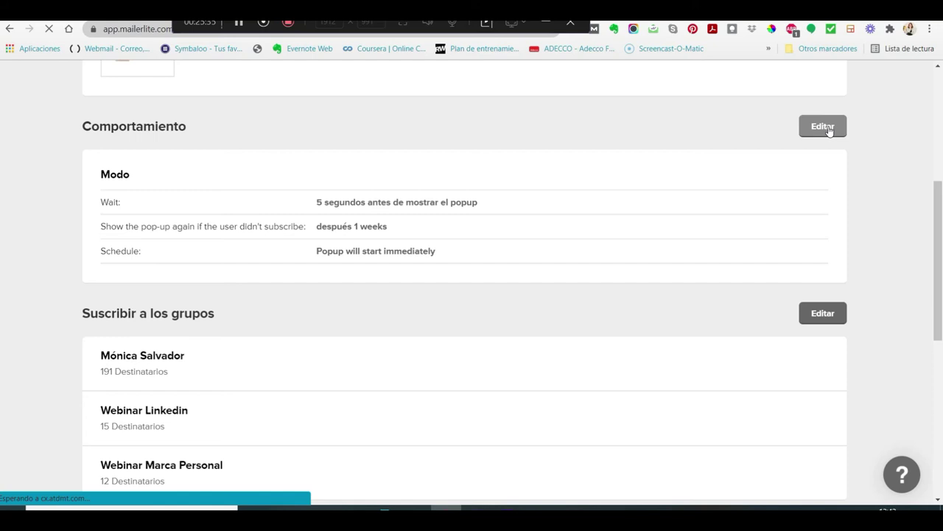
scroll(286, 314, down, 3)
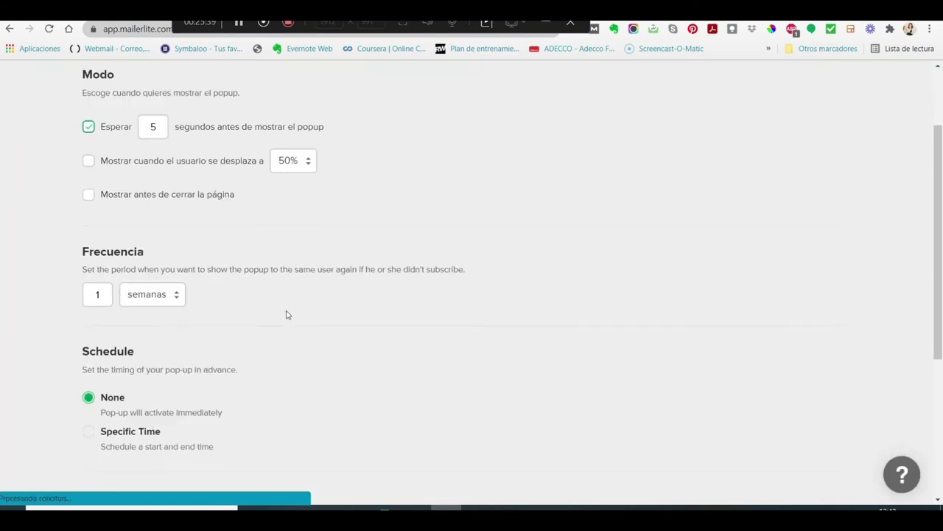
scroll(302, 312, up, 3)
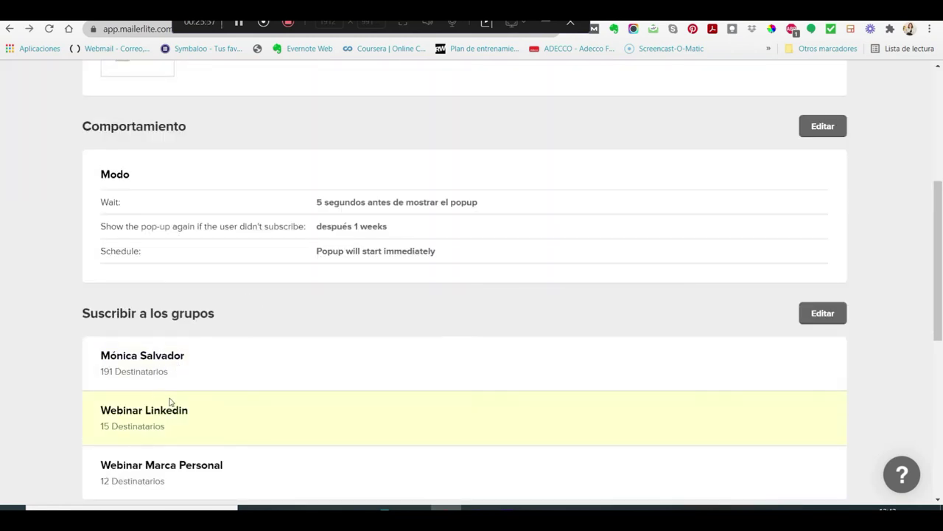
scroll(169, 402, down, 4)
scroll(261, 325, down, 4)
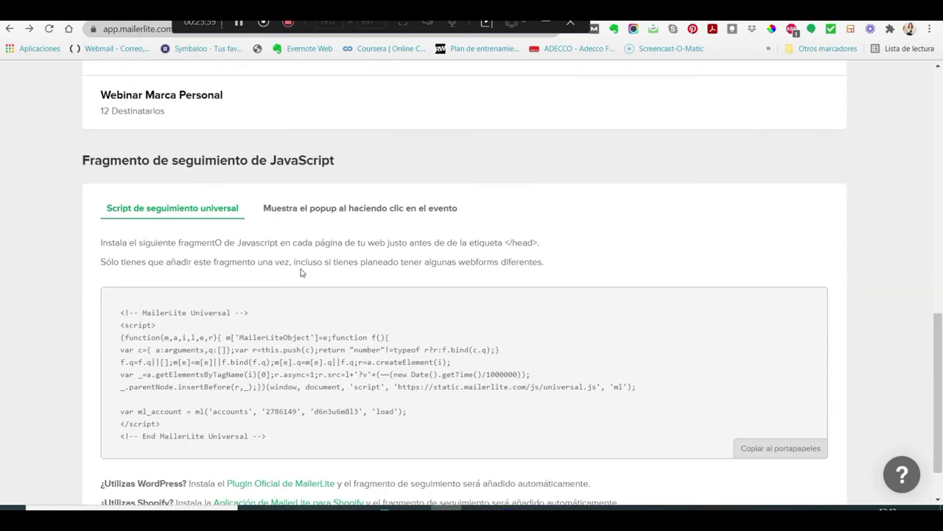
scroll(301, 273, down, 2)
Step: Return to the forms overview and look through the pop-ups and the embedded forms
click(308, 83)
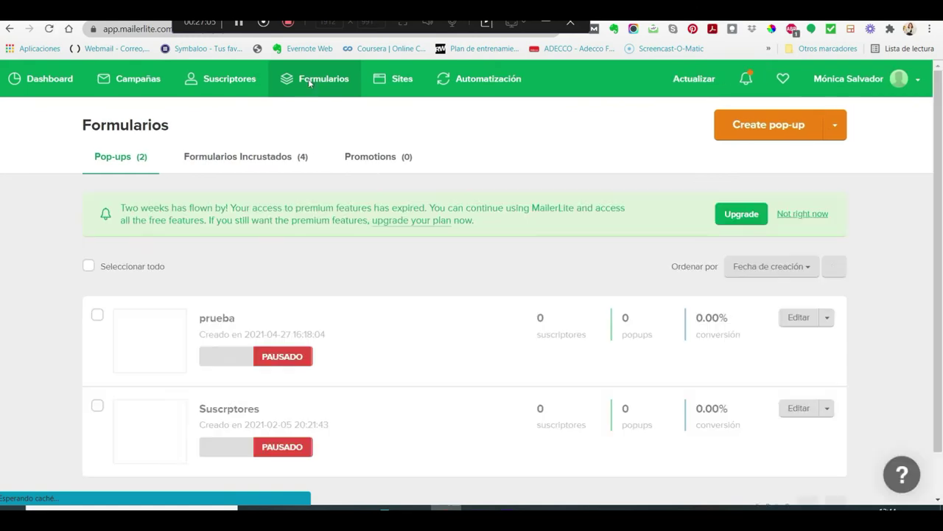
scroll(302, 385, down, 1)
scroll(298, 372, down, 1)
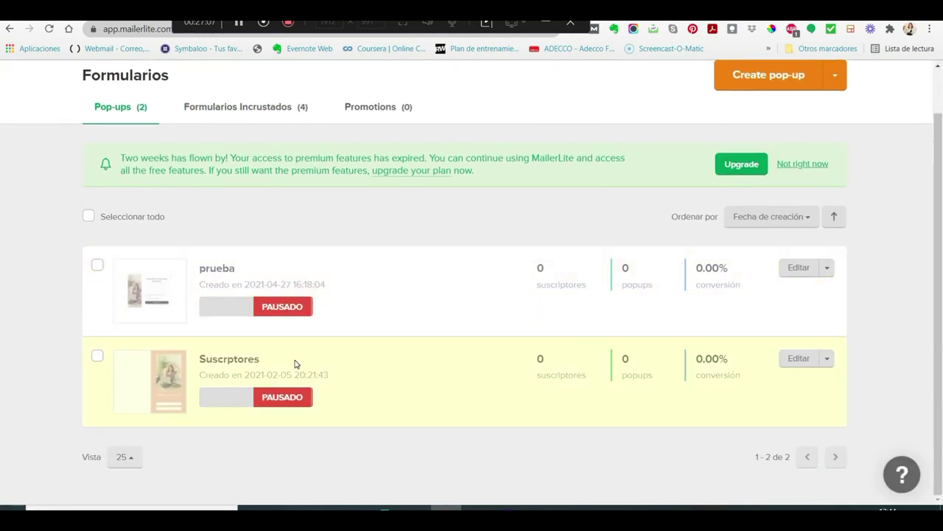
click(280, 112)
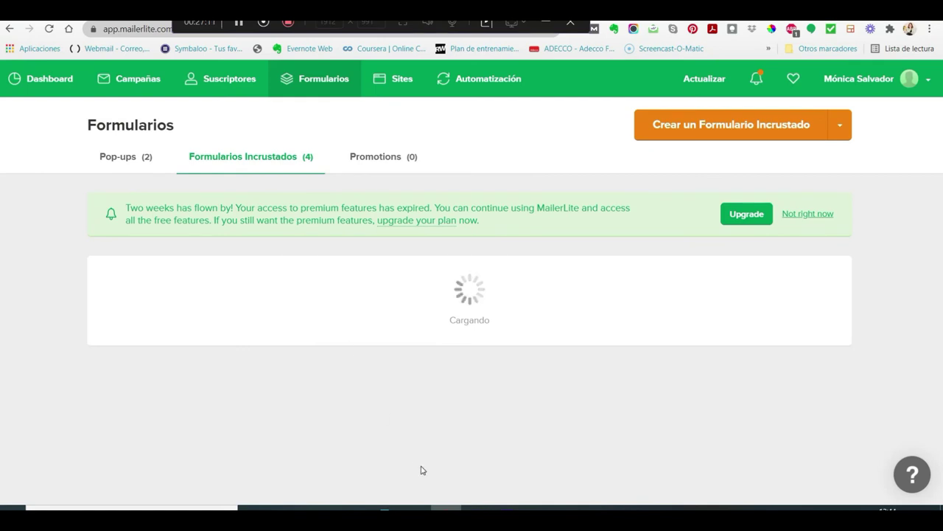
scroll(305, 415, down, 2)
scroll(306, 409, down, 2)
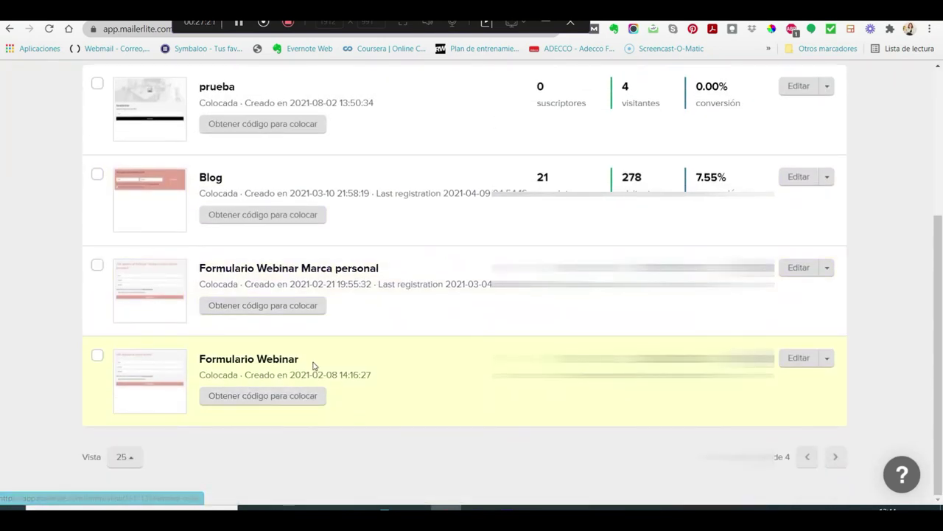
scroll(293, 371, up, 4)
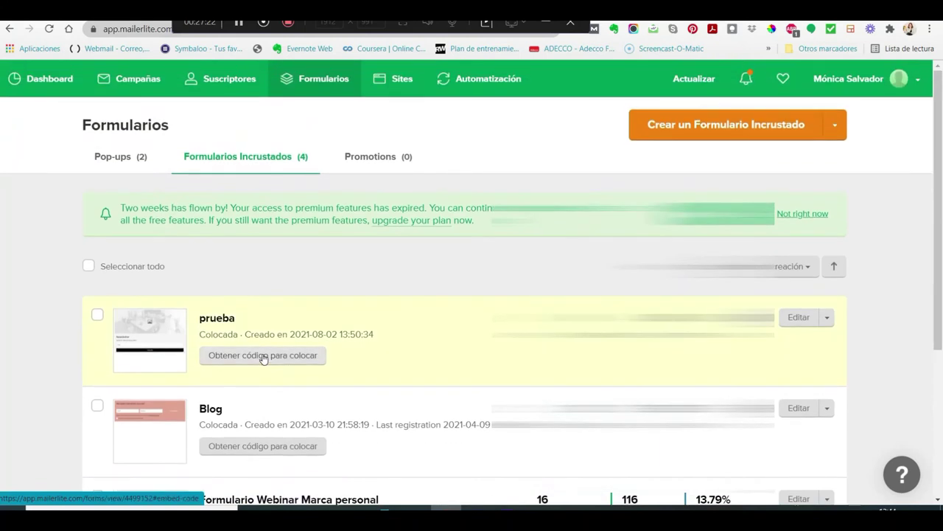
scroll(249, 384, down, 2)
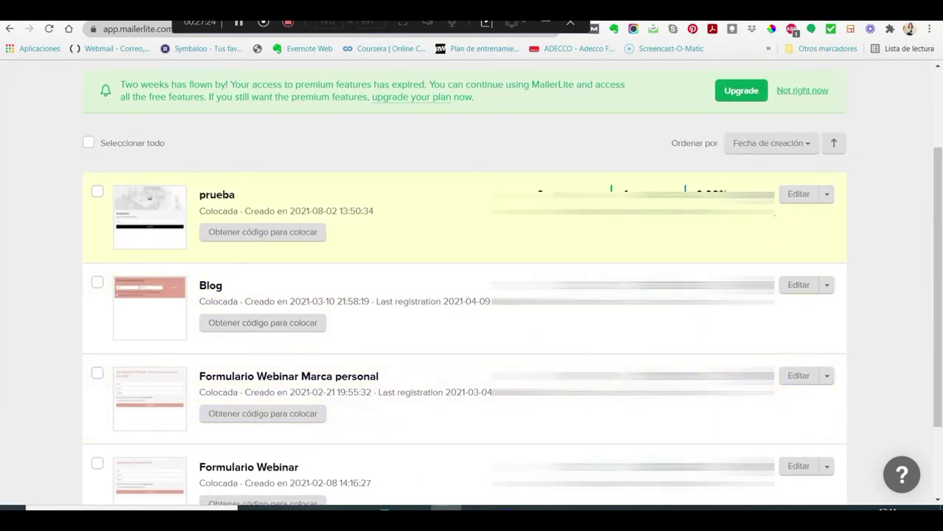
Step: Remove the background image from the embedded "prueba" form, and open and save the settings of its header image
click(790, 199)
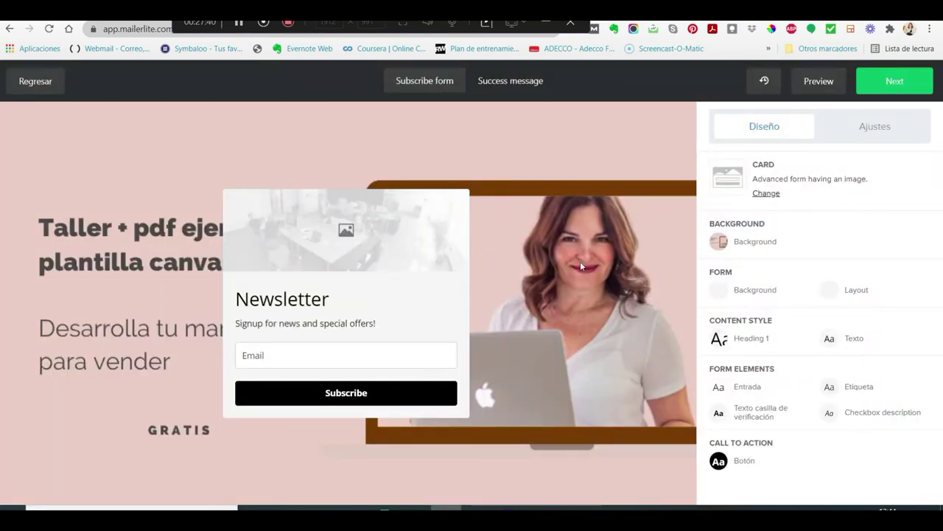
click(719, 241)
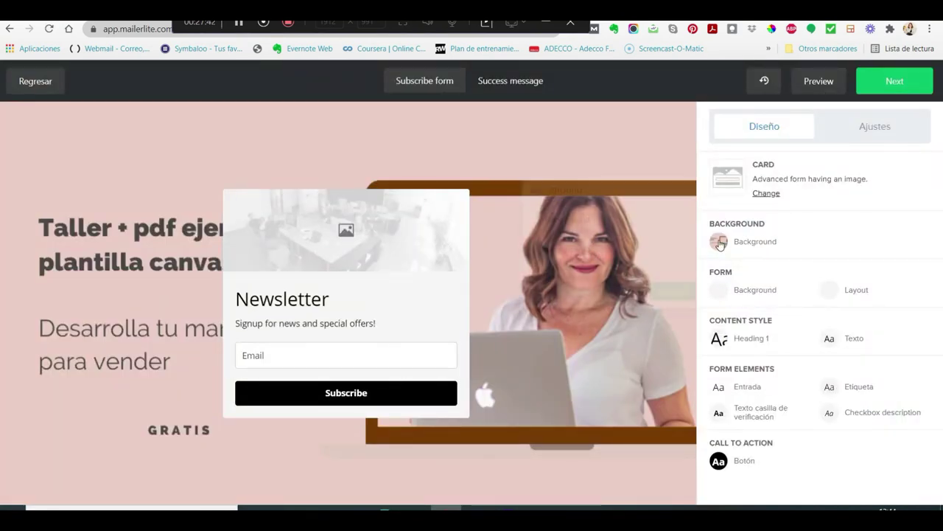
click(680, 261)
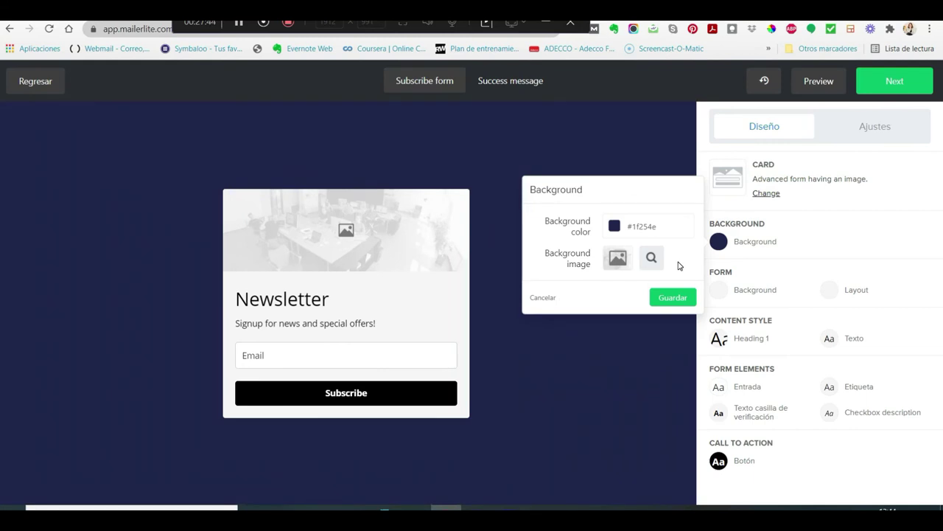
click(561, 357)
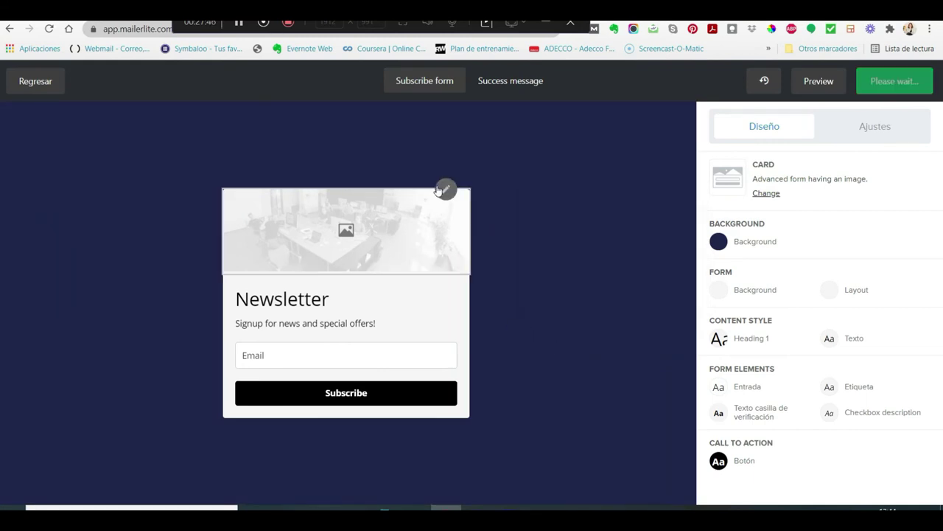
click(440, 190)
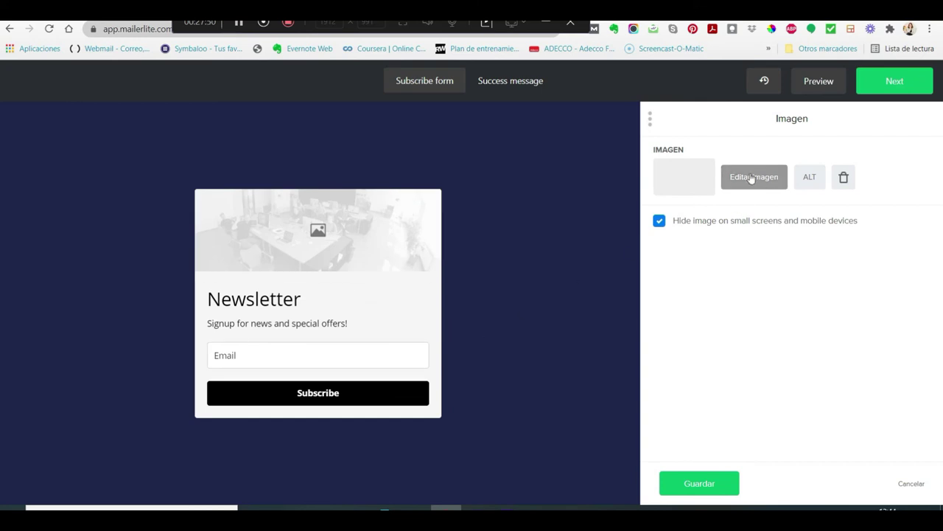
click(714, 486)
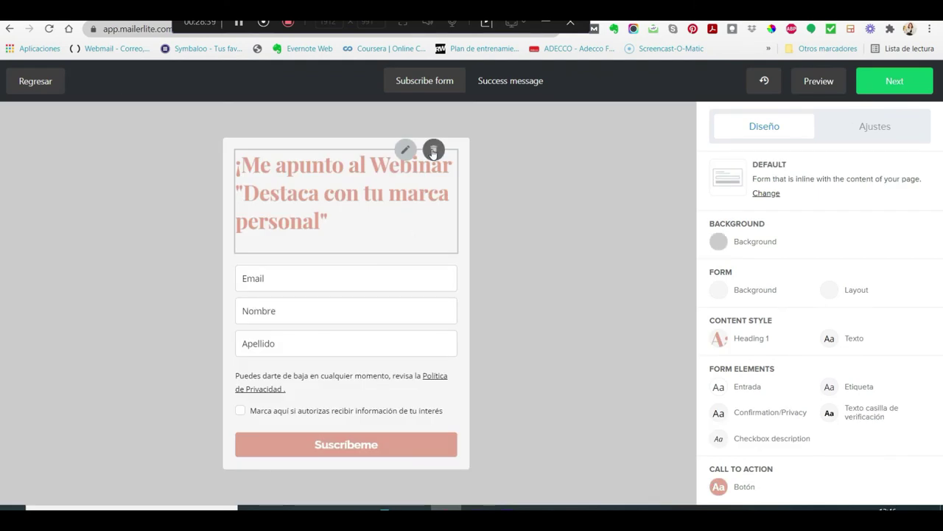
Step: Try the Horizontal type on the "Formulario Webinar Marca personal" form, switch it to Card and finish editing
drag(812, 177, 776, 178)
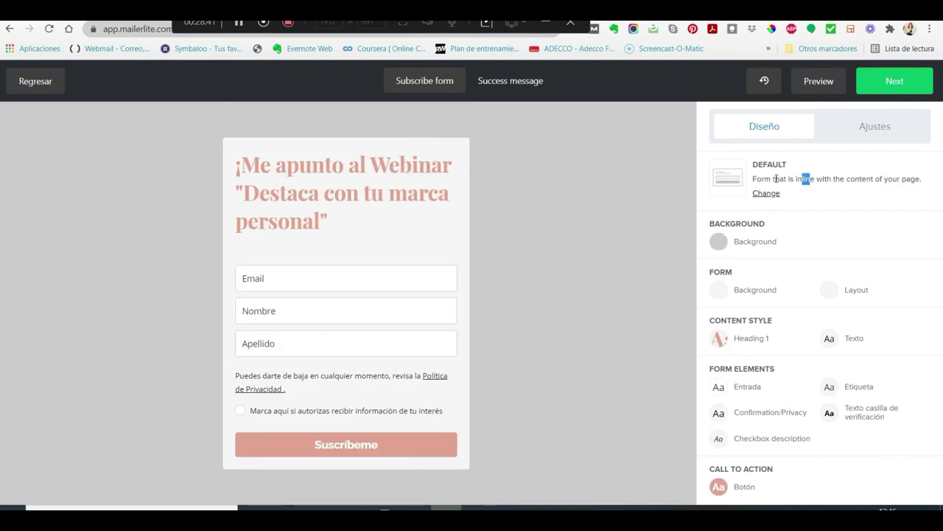
click(768, 194)
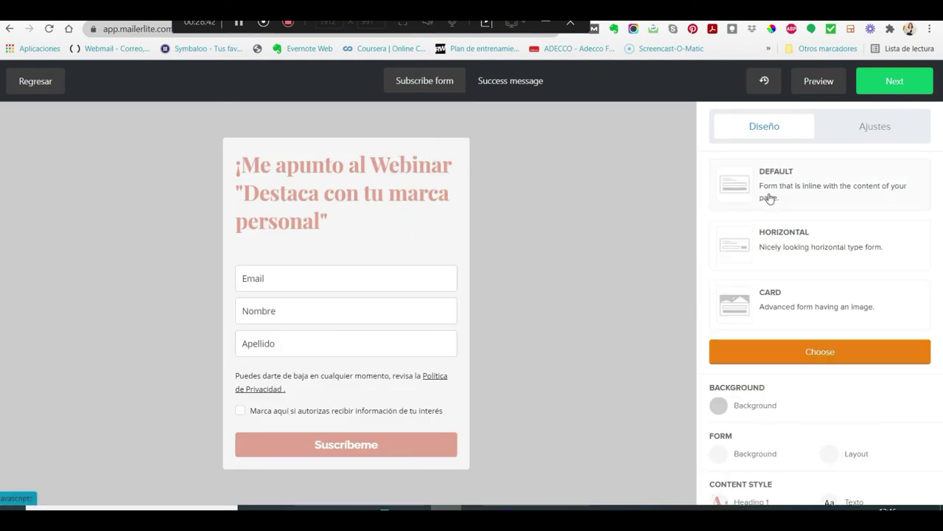
click(769, 243)
click(775, 307)
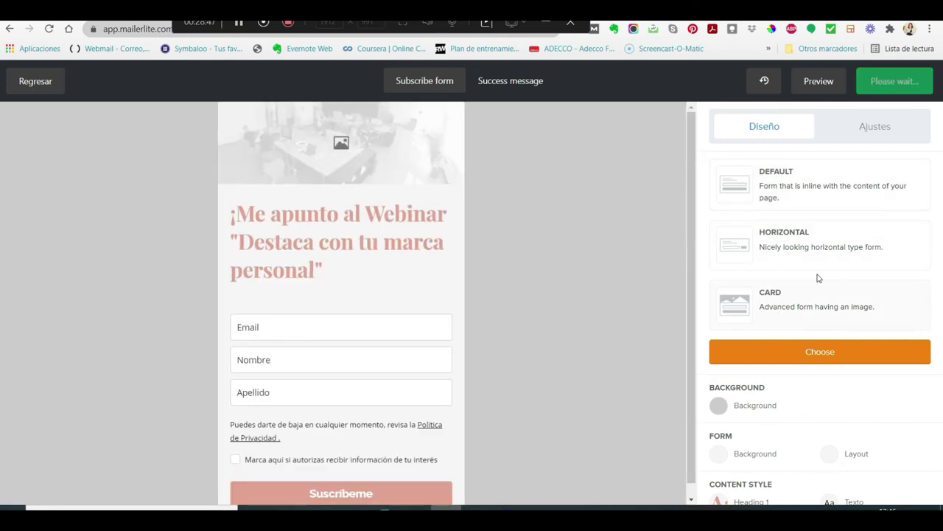
click(782, 301)
click(902, 84)
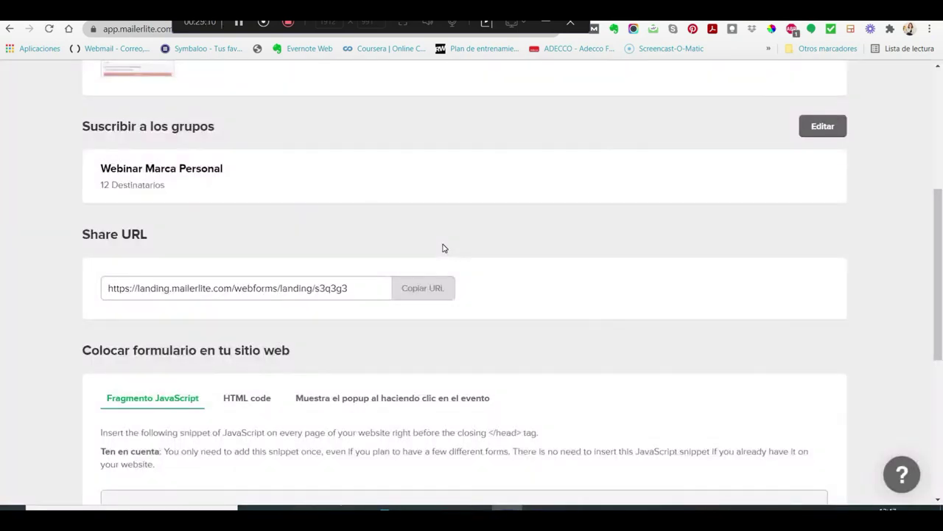
Step: Look over the webinar form's overview with its group, share URL and embed code, and view the existing landing pages
scroll(442, 249, down, 1)
scroll(435, 246, up, 4)
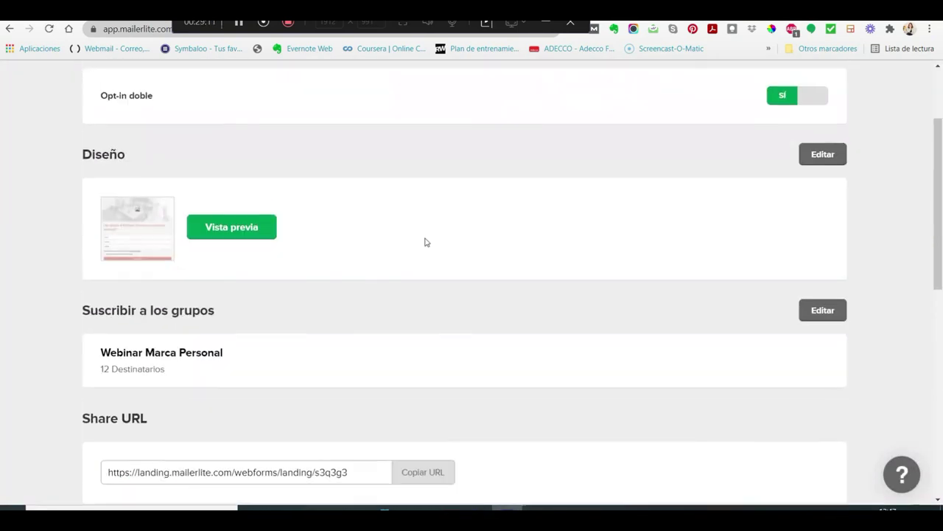
scroll(420, 239, up, 2)
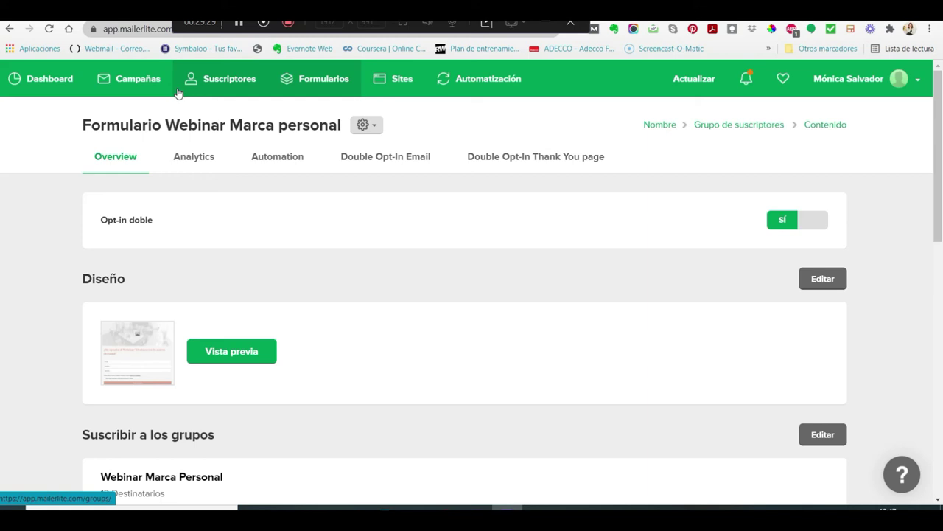
click(398, 83)
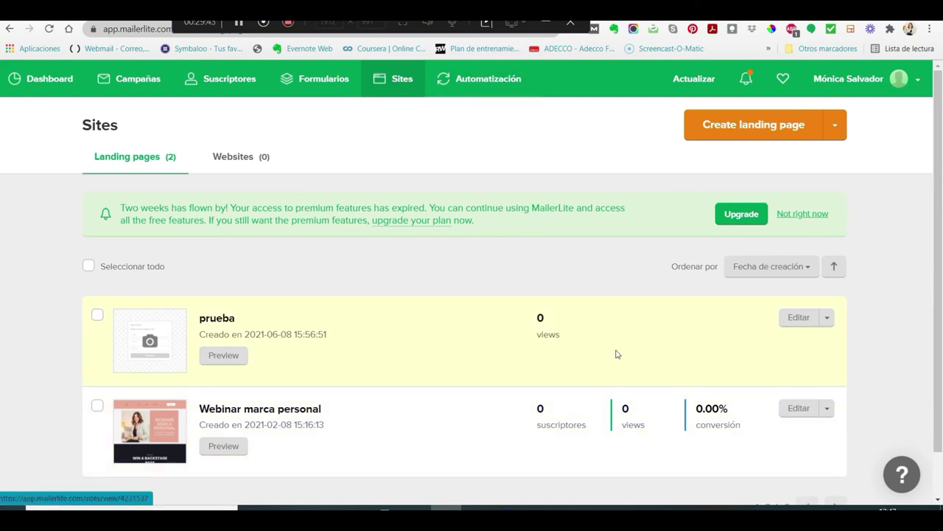
scroll(481, 335, down, 1)
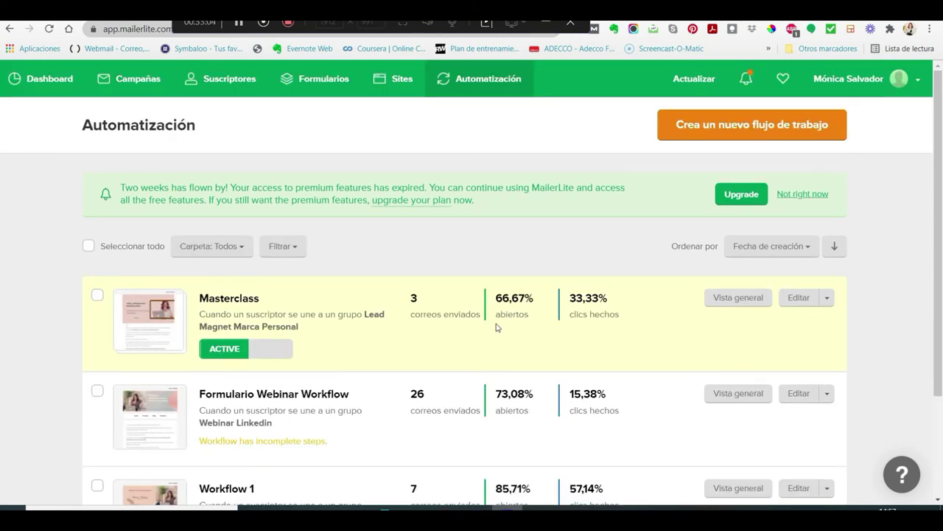
Step: Create an automation workflow named "lead magnet 2" with the trigger "Cuando un suscriptor se una a un grupo"
mouse_move(496, 327)
click(730, 129)
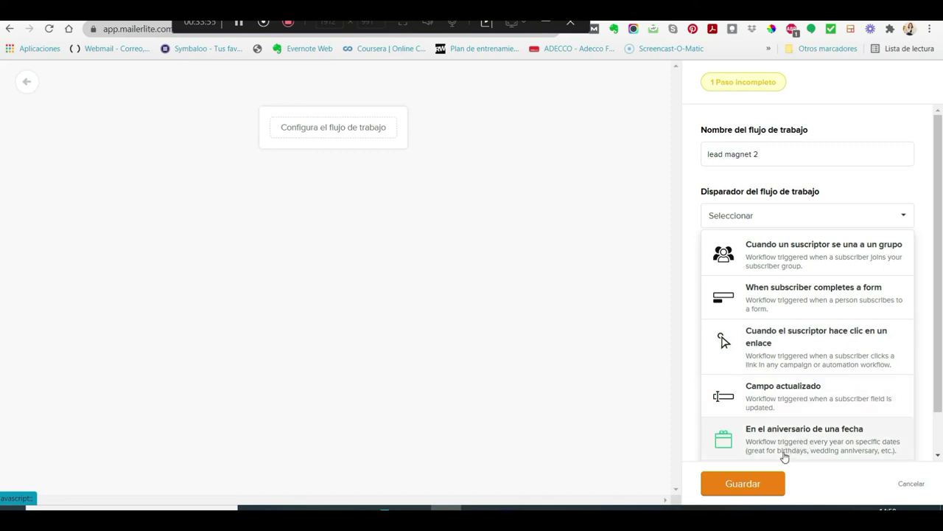
scroll(843, 418, down, 1)
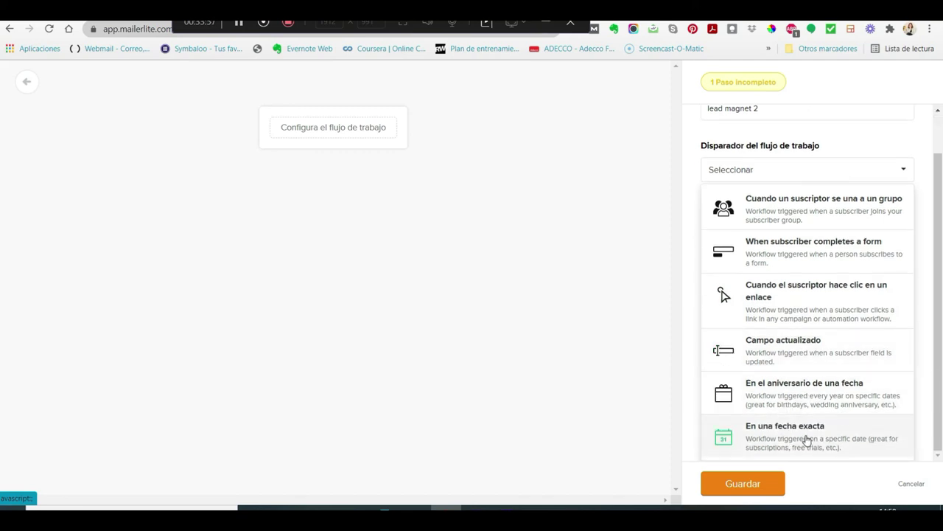
scroll(807, 440, up, 1)
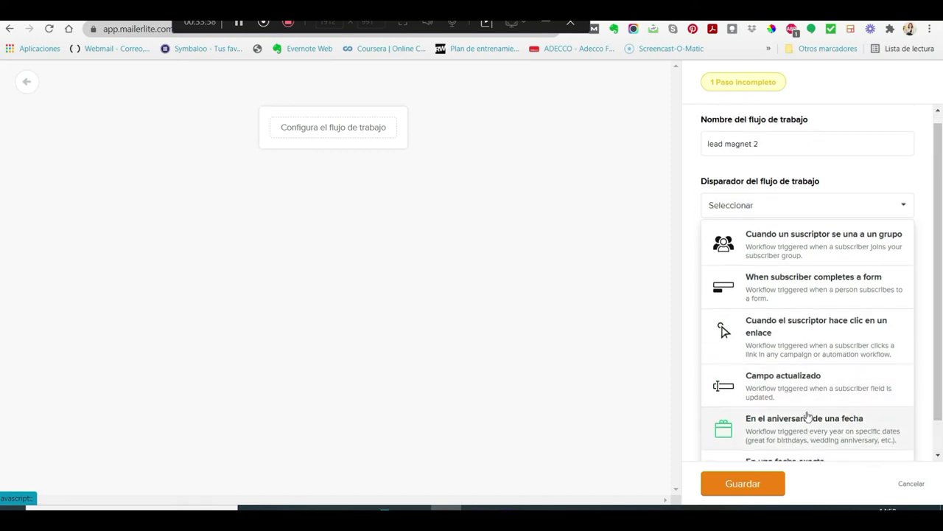
click(808, 249)
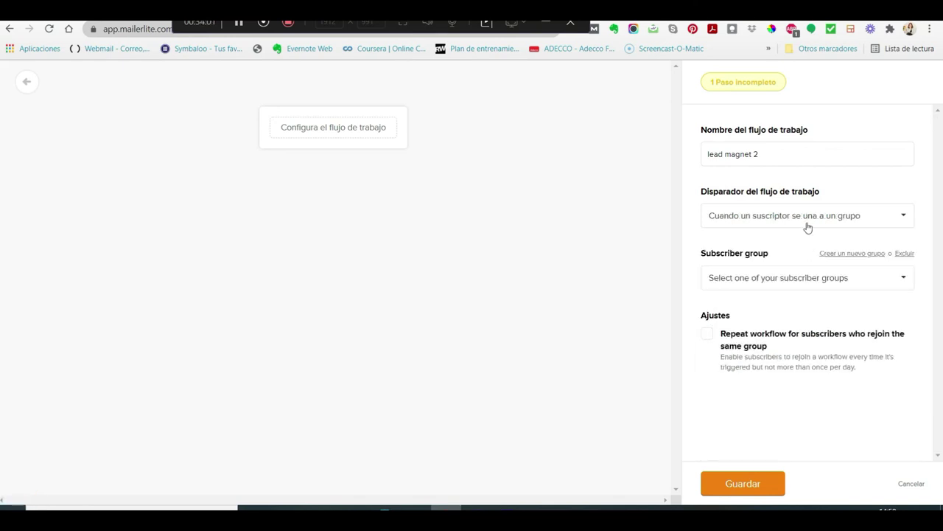
Step: Keep the group-joining trigger and select the subscriber group named after the account owner for the workflow
click(809, 220)
click(811, 219)
click(809, 280)
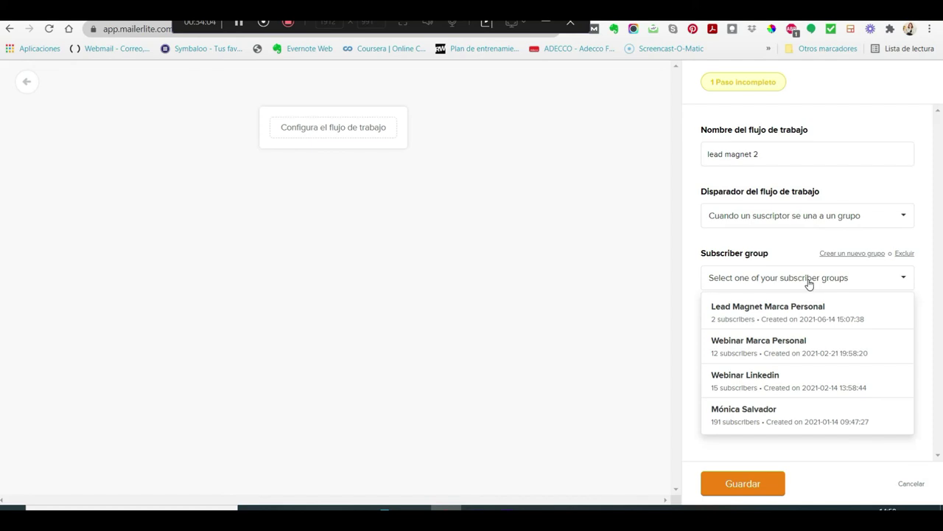
click(768, 411)
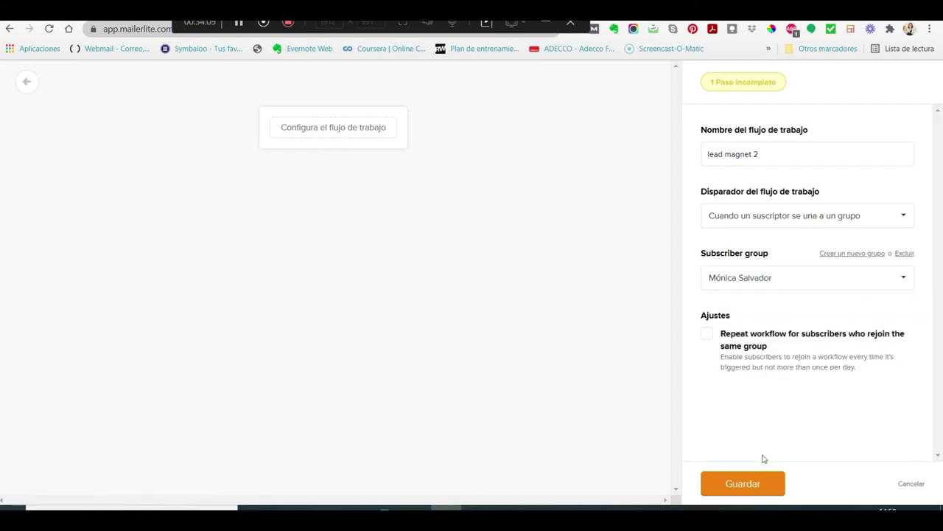
Step: Save the group trigger and add an email step named "email 1" with the subject "bienvenido a este grupo"
click(753, 488)
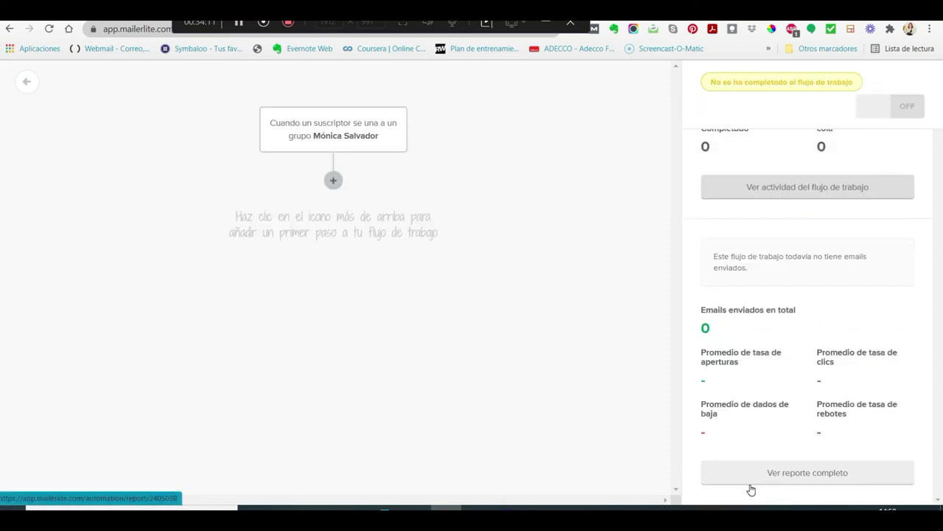
click(333, 181)
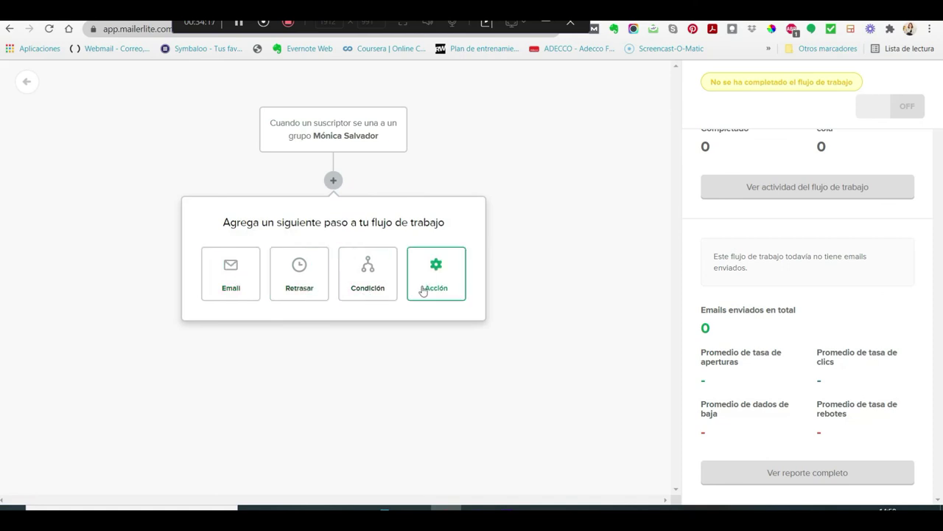
click(232, 288)
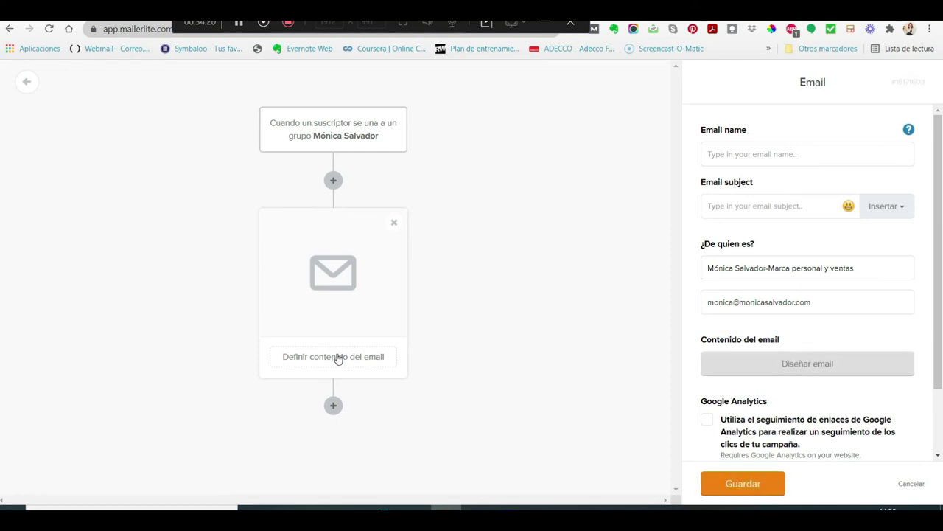
click(756, 151)
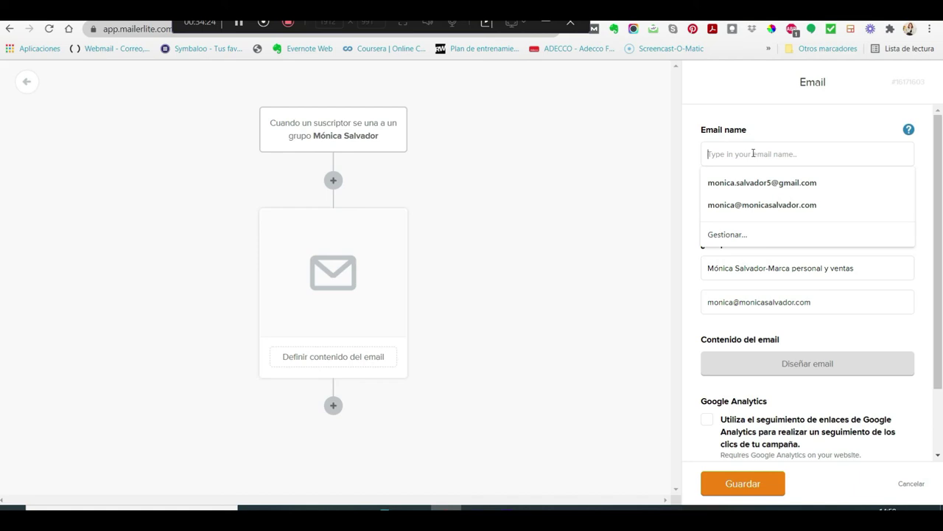
text(email 1)
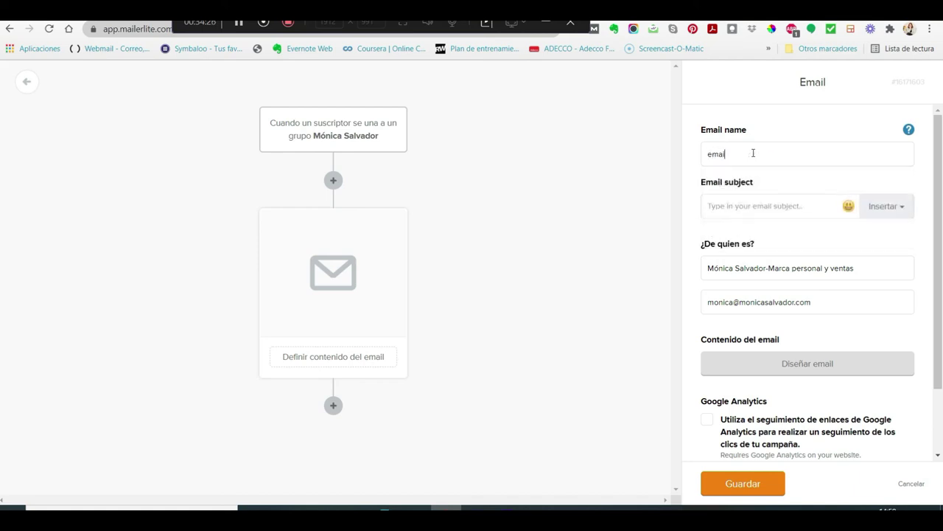
click(774, 212)
text(bienvenido a este grupo)
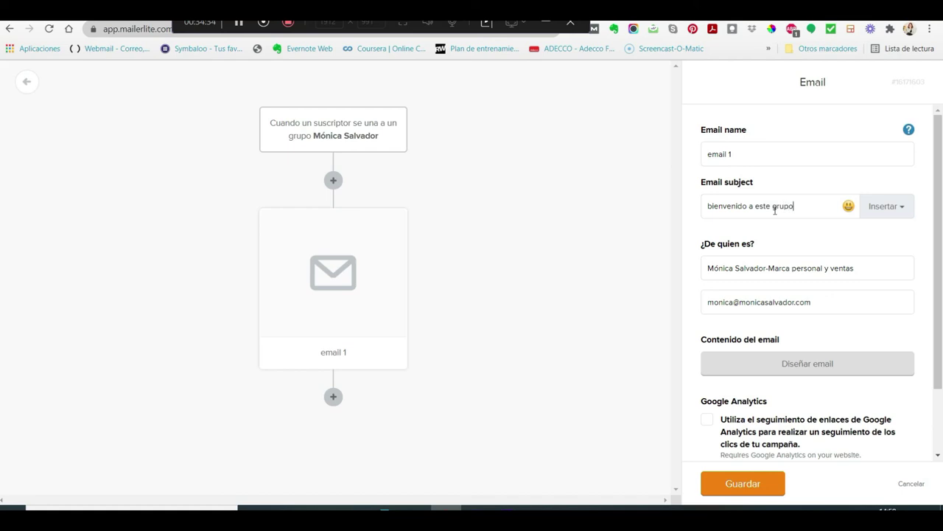
Step: Design the email from the saved template "correo tipo" and finish editing it
click(819, 363)
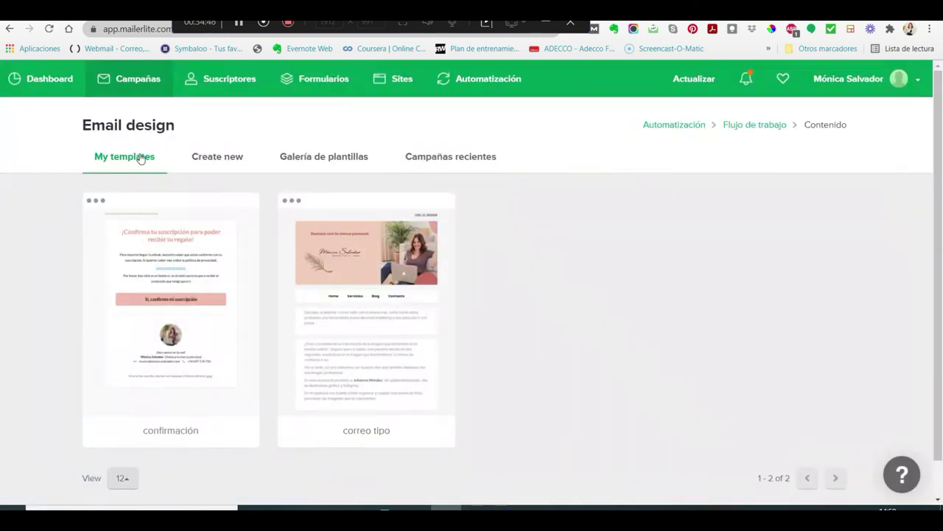
mouse_move(289, 224)
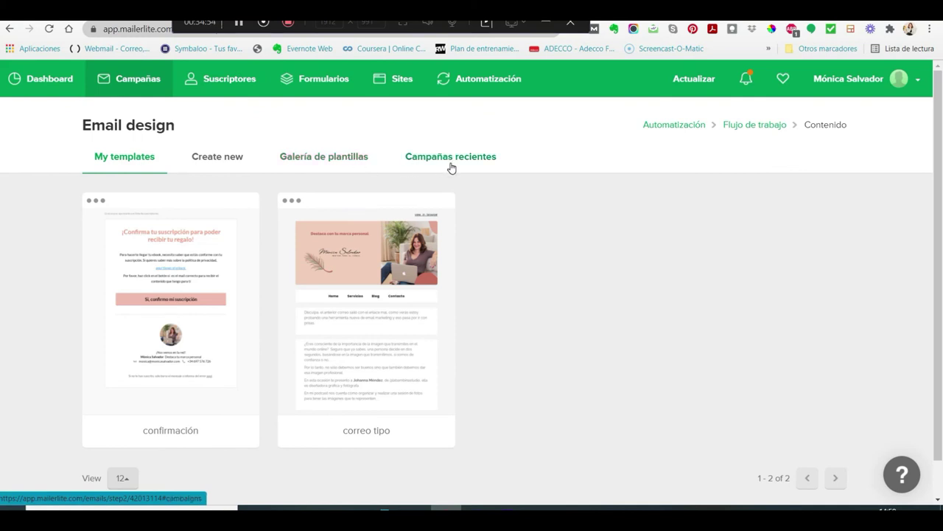
mouse_move(374, 364)
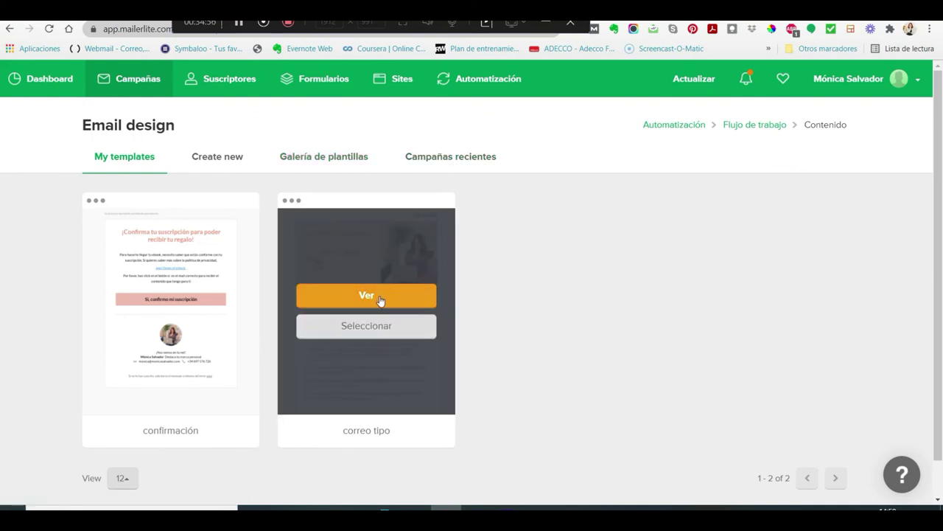
click(375, 329)
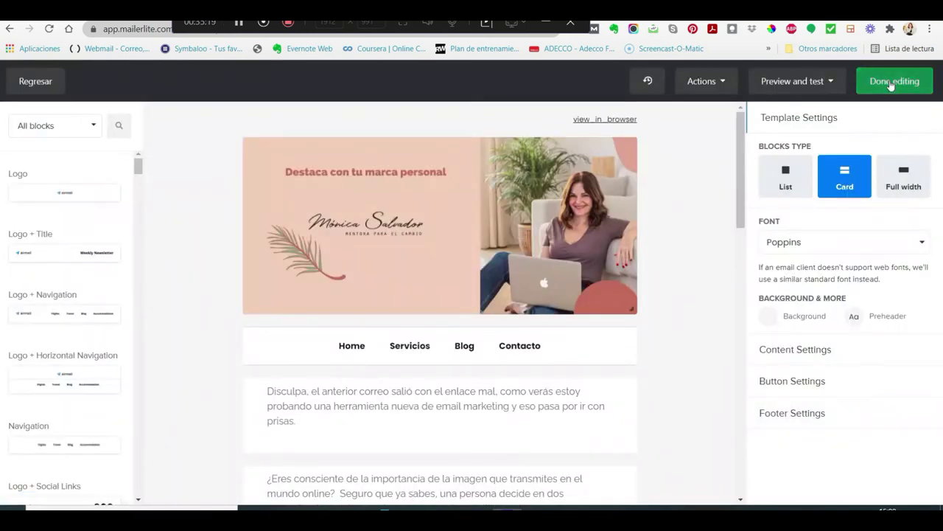
click(891, 79)
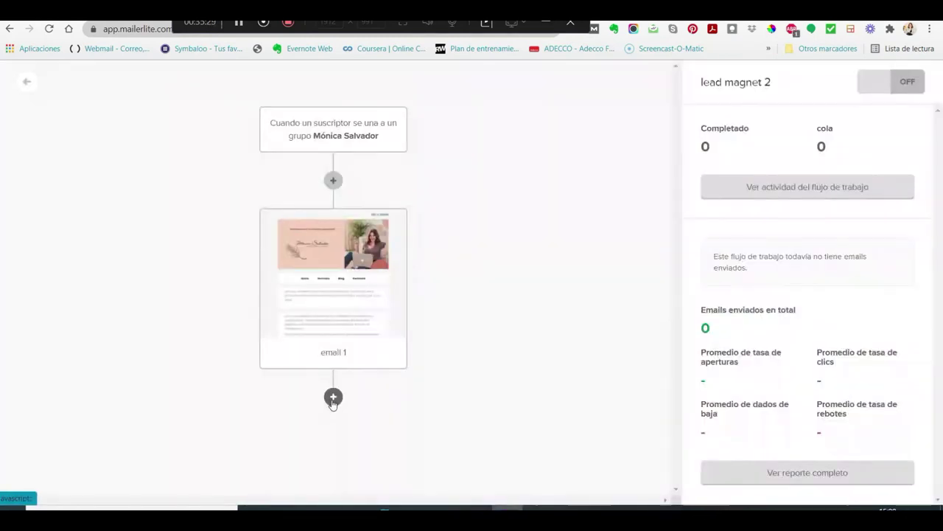
Step: Add a delay of 5 days after email 1 and save it
click(332, 398)
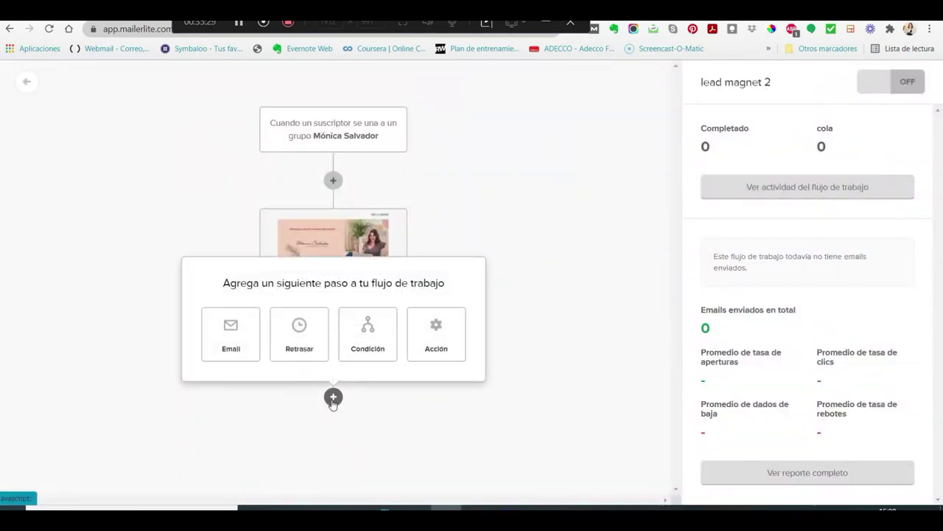
click(300, 345)
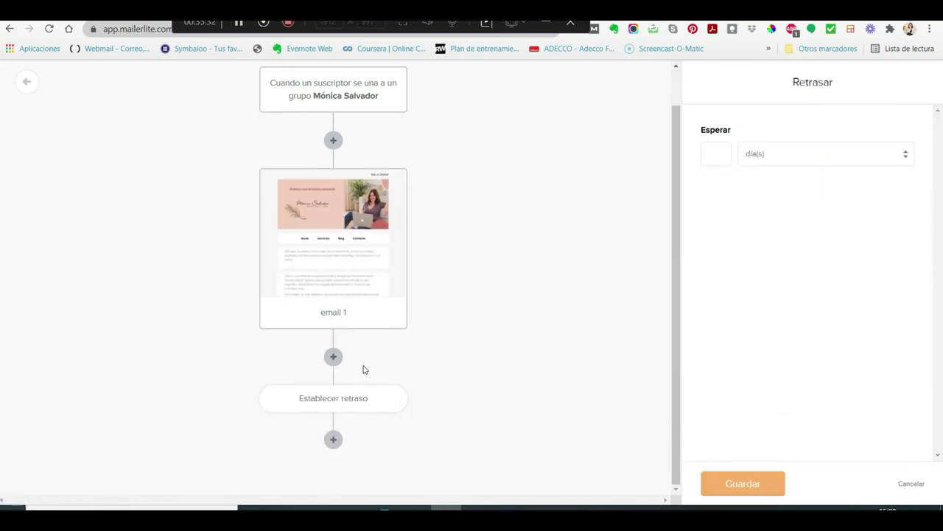
click(333, 441)
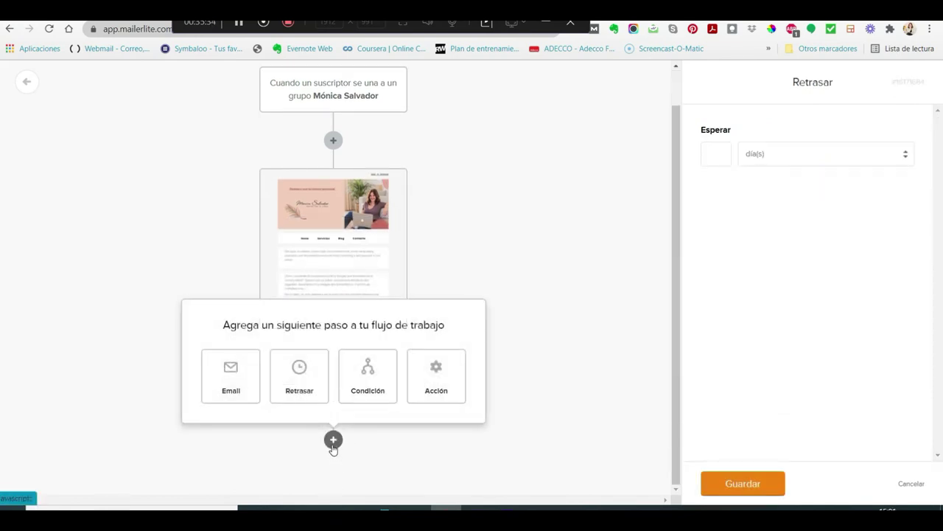
click(708, 155)
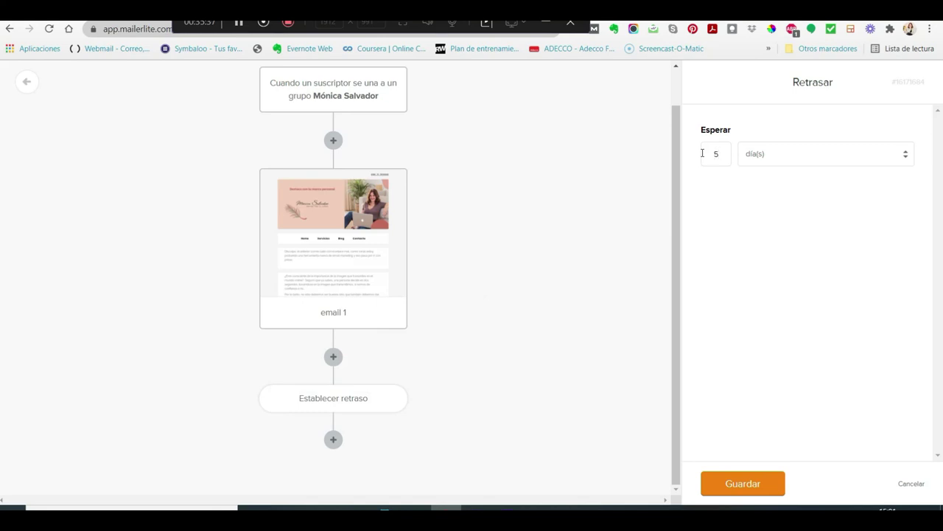
click(755, 483)
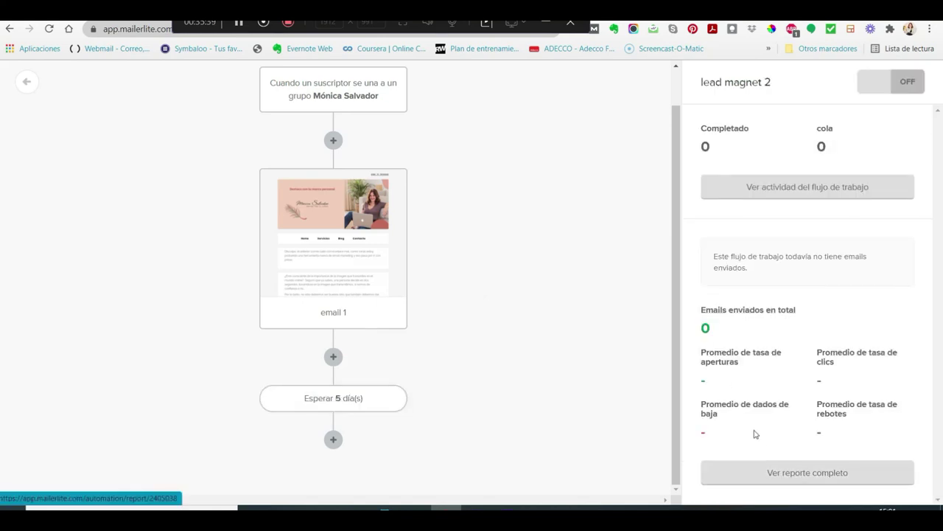
Step: Add a condition after the delay that matches all rules, based on workflow activity where email 1 had any link clicked
click(333, 439)
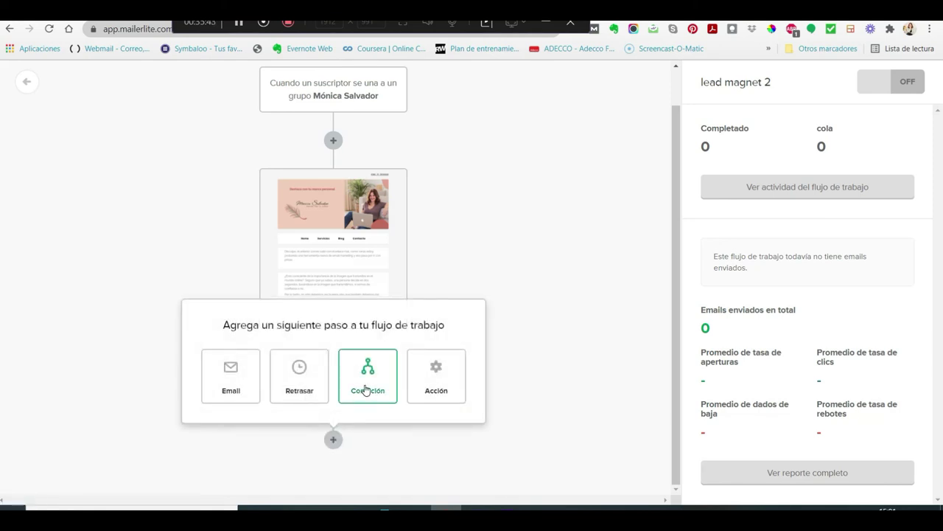
click(365, 390)
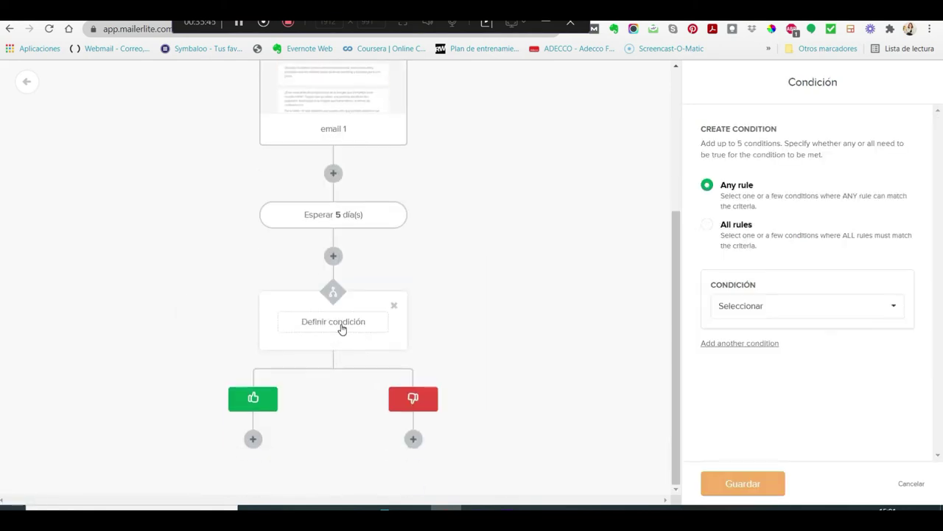
click(708, 227)
click(761, 313)
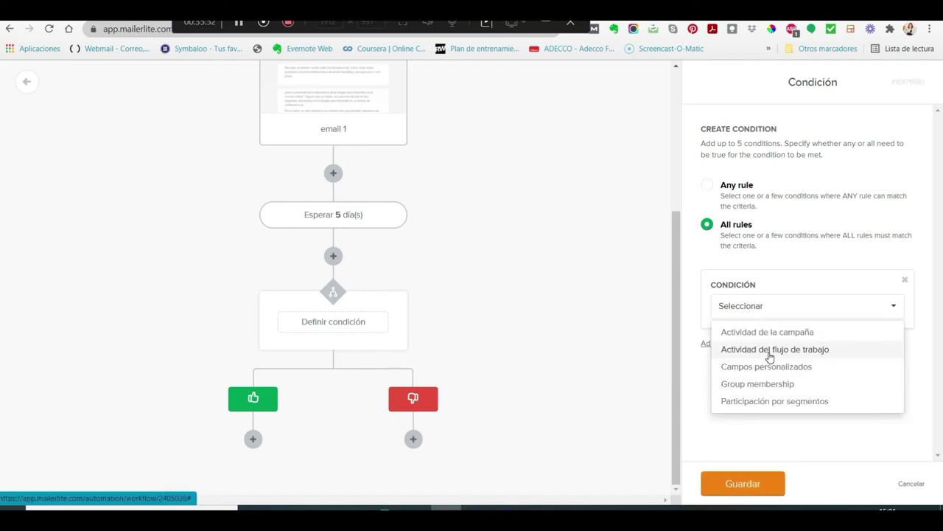
click(769, 352)
click(811, 345)
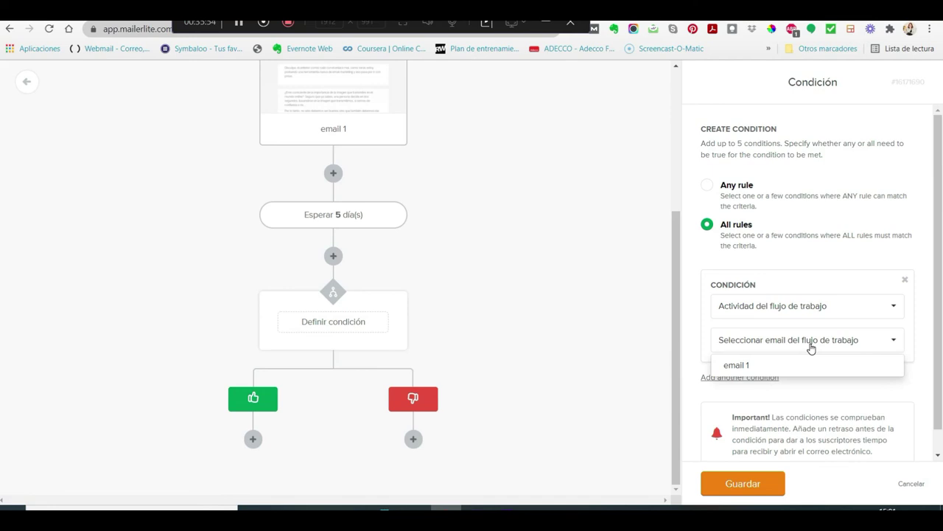
click(796, 365)
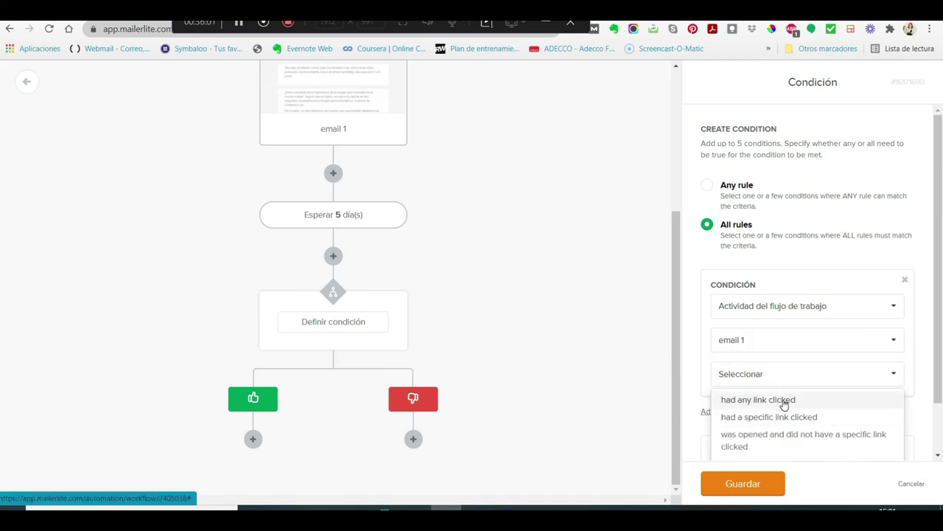
click(784, 404)
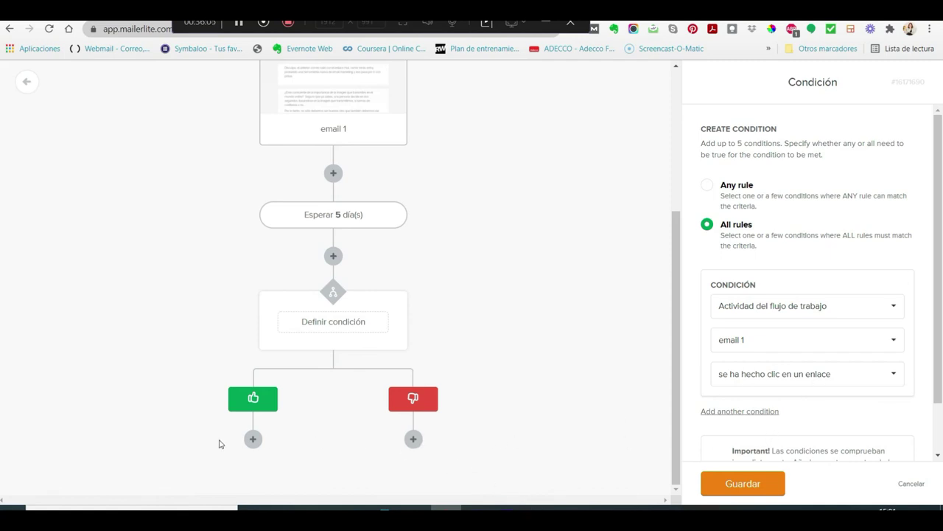
Step: Add an email step under both the met and the unmet branch of the condition
click(253, 438)
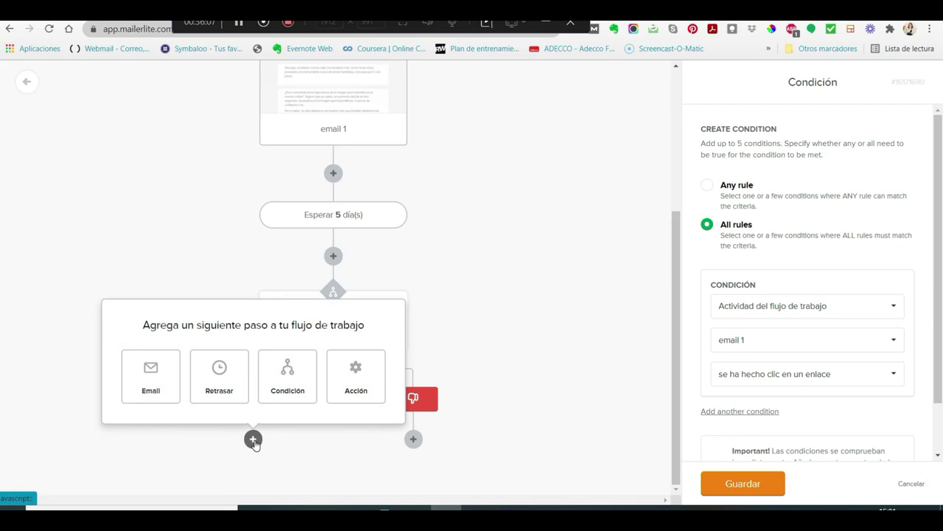
click(163, 389)
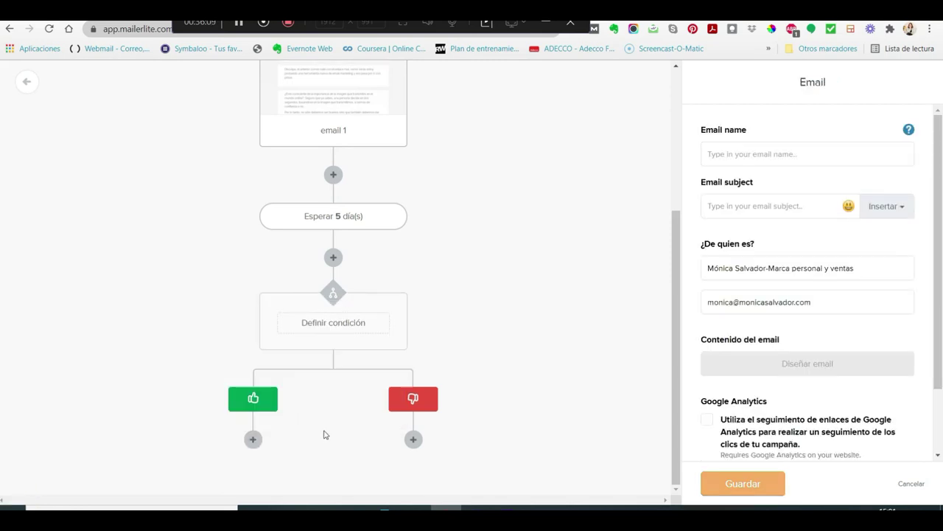
click(252, 439)
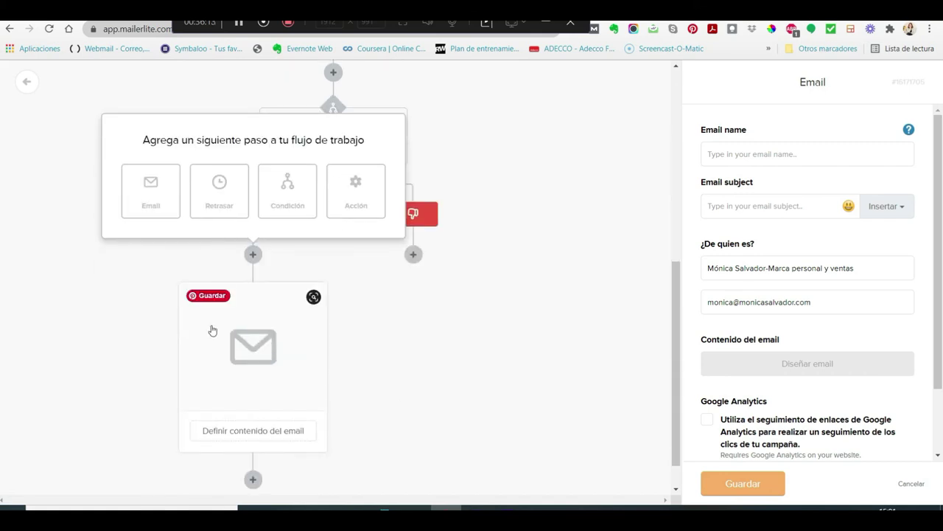
click(448, 277)
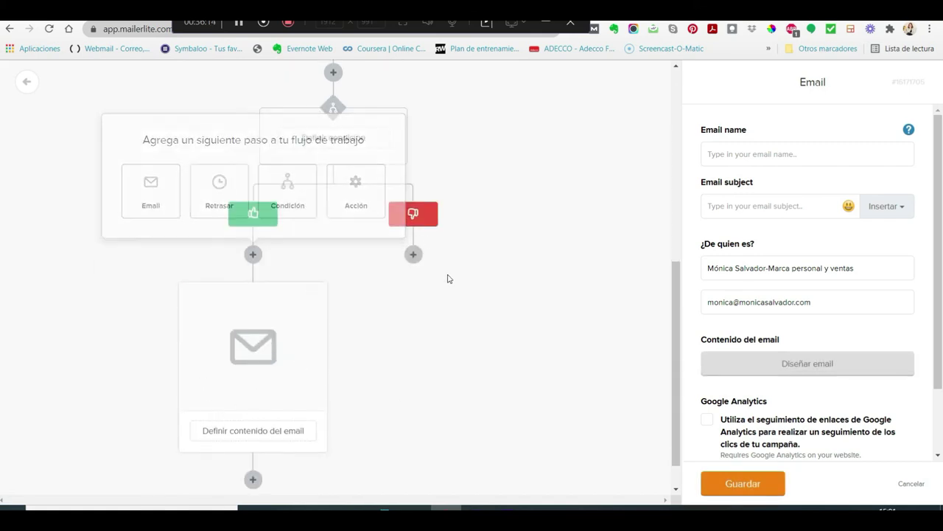
click(414, 254)
click(333, 212)
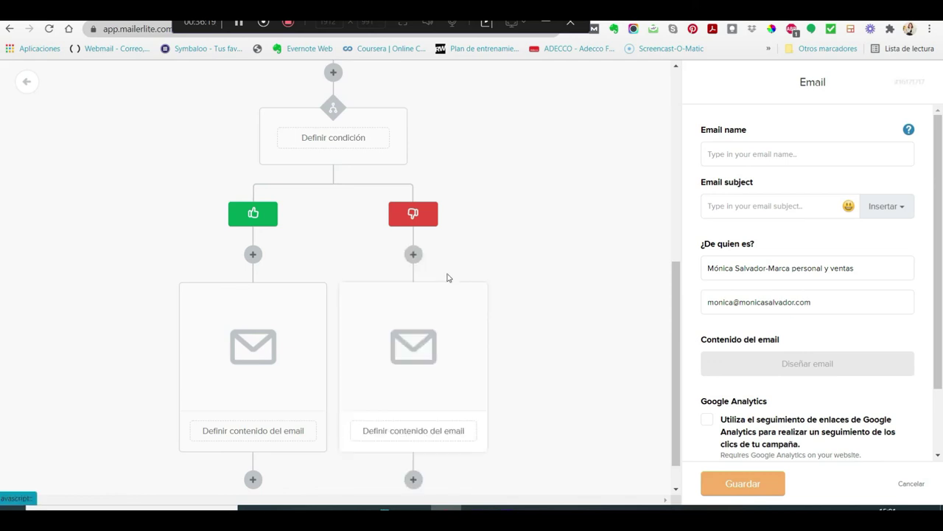
scroll(511, 321, up, 6)
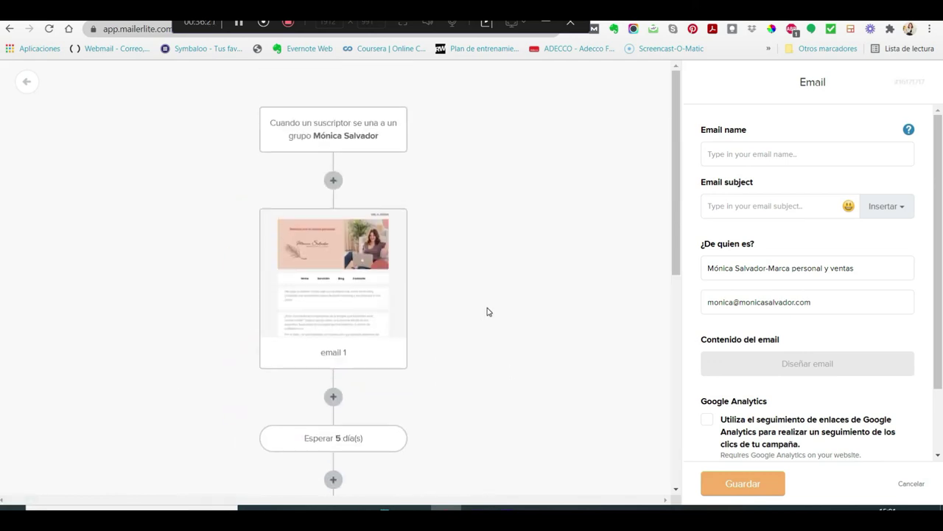
scroll(435, 327, down, 6)
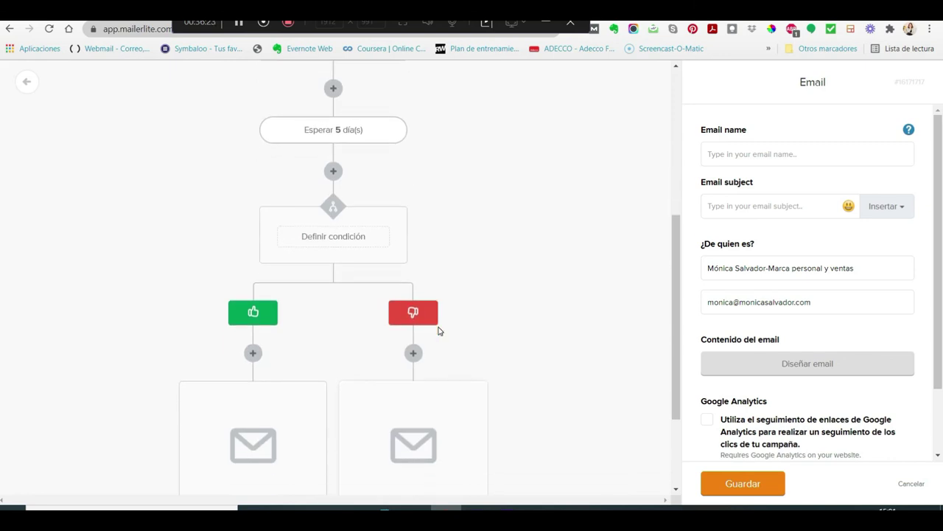
scroll(436, 326, up, 6)
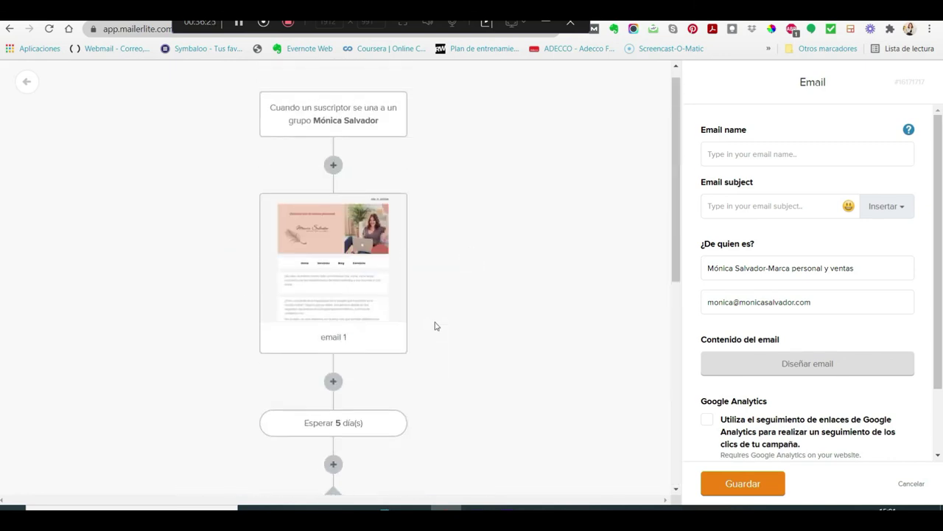